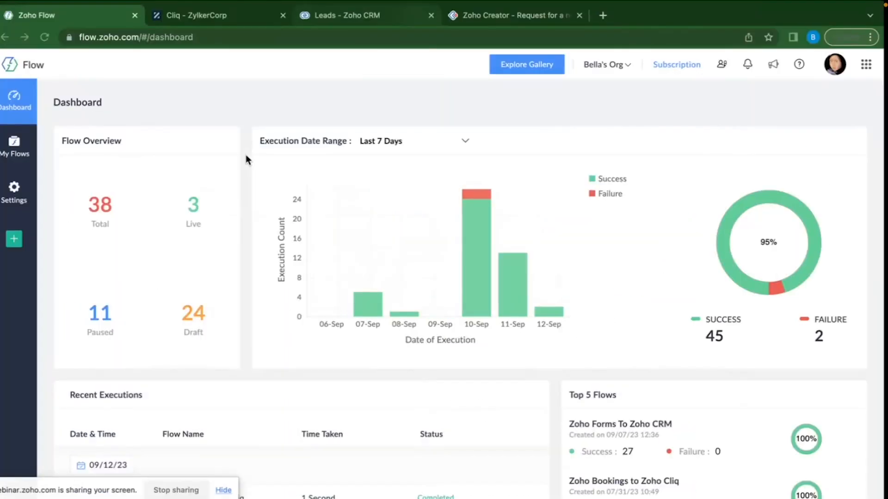
left_click_drag(111, 489, 111, 498)
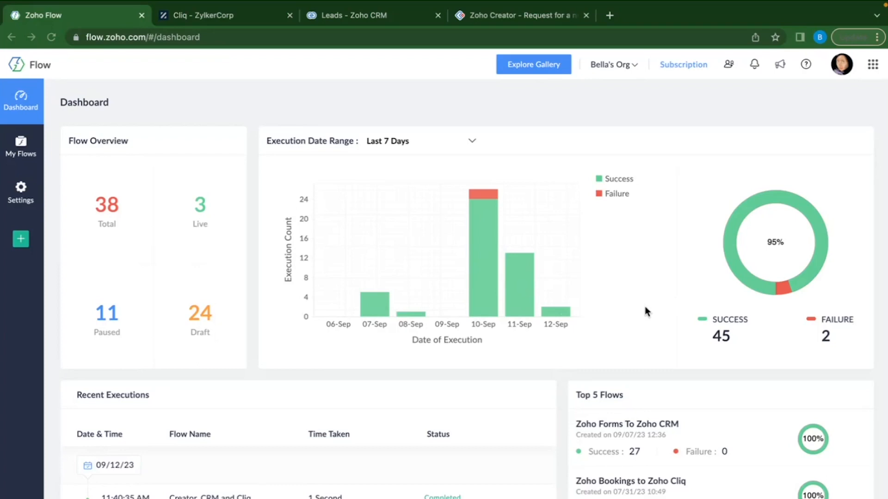
scroll(574, 315, "down", 3)
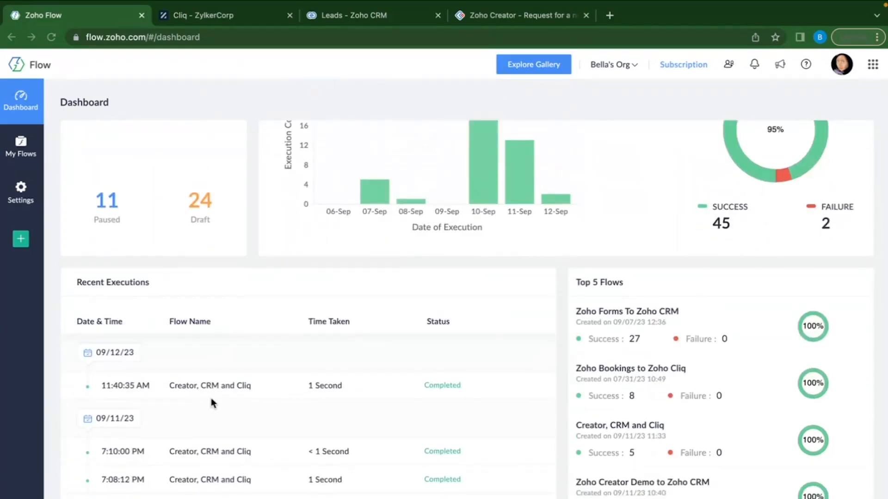
scroll(210, 396, "down", 1)
scroll(211, 397, "up", 1)
Inspect the 11:40:35 AM run of the Creator, CRM and Cliq flow, then close the flow.
left_click(200, 387)
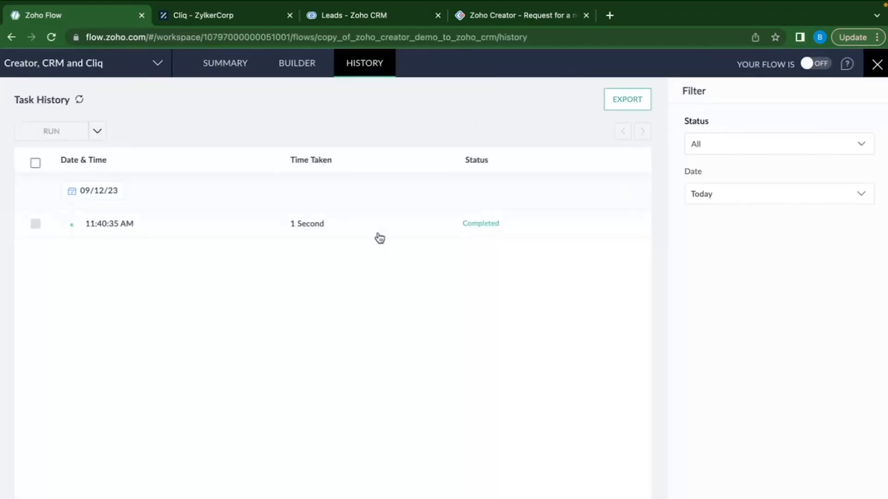
left_click(206, 229)
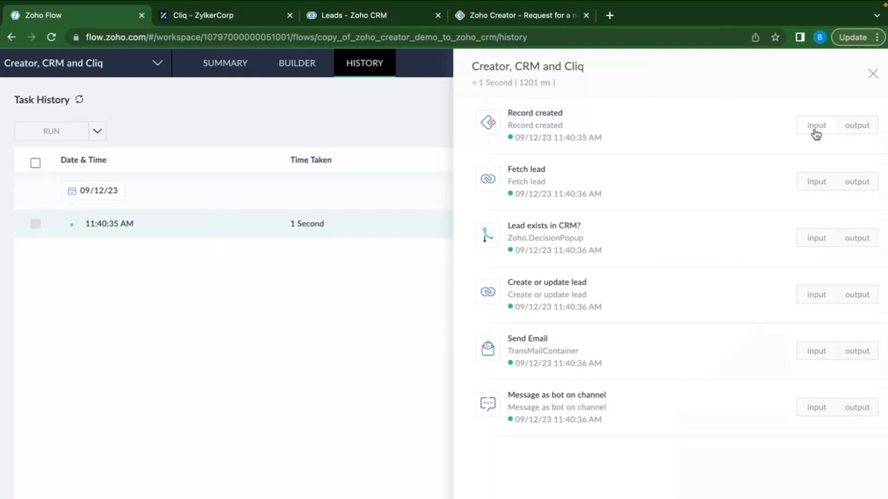
left_click(873, 74)
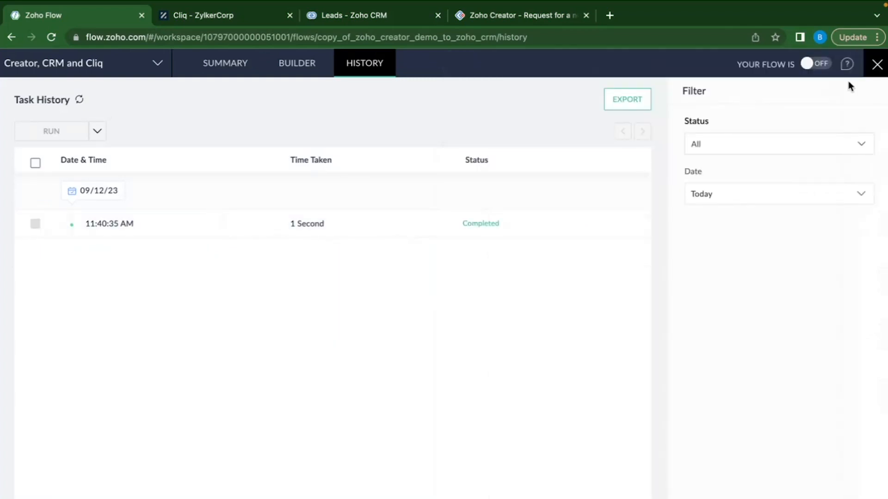
left_click(877, 66)
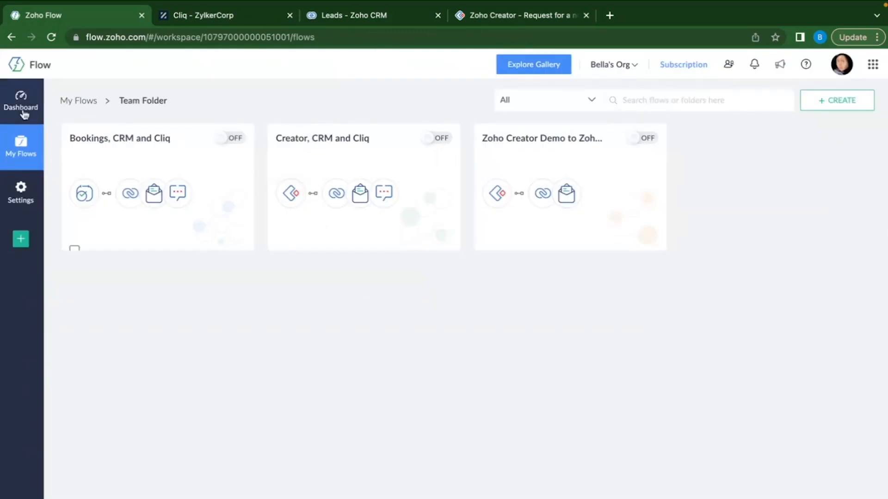
left_click(23, 111)
Look over the dashboard, then open the Explore Gallery of apps and ready-made flow templates.
scroll(749, 444, "down", 2)
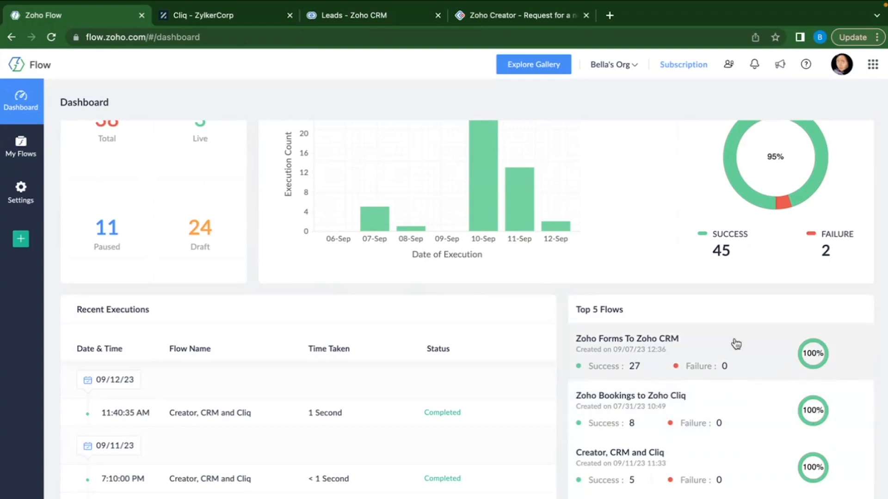
scroll(734, 343, "up", 2)
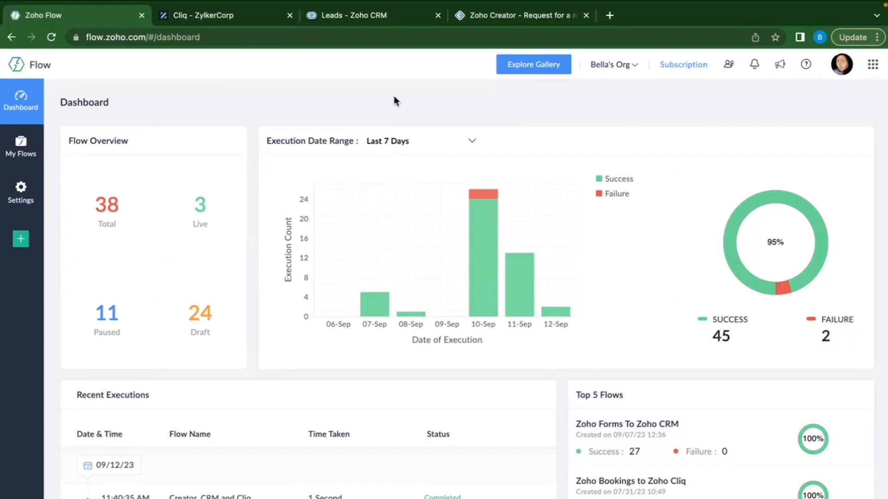
left_click(537, 65)
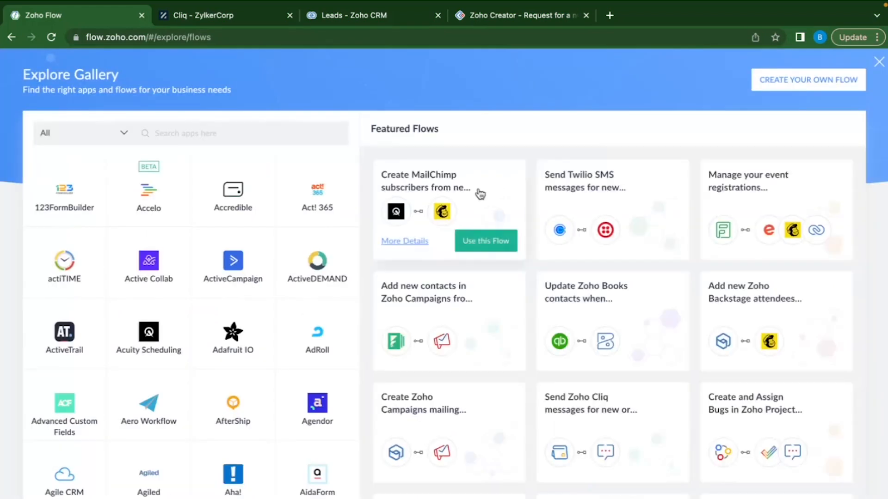
Search the gallery's app list for Zoho CRM, after briefly trying Slack.
left_click(183, 133)
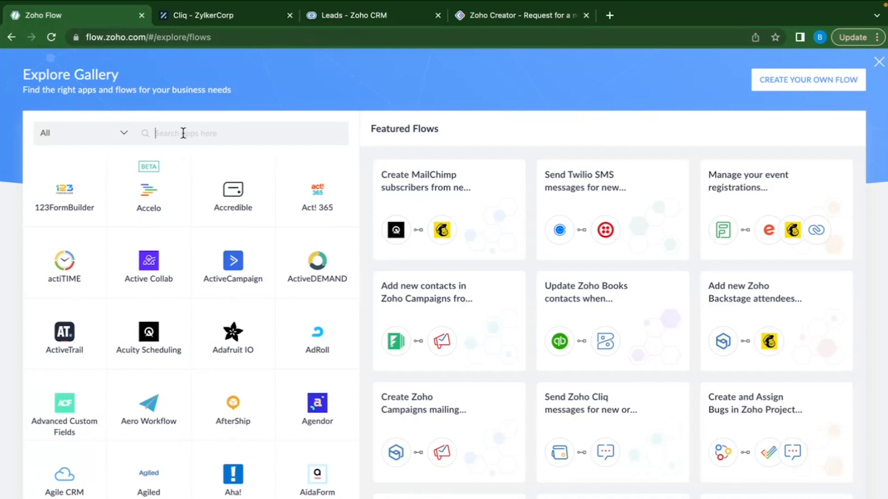
type("Slack")
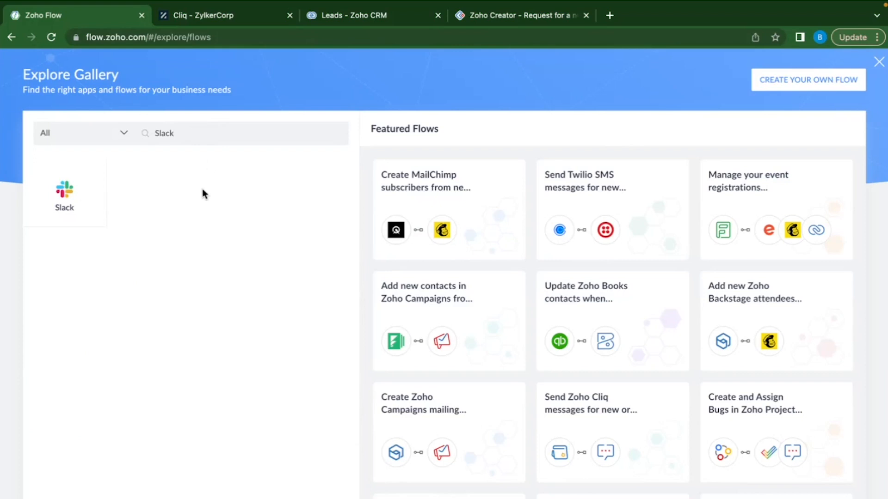
double_click(185, 134)
key("BackSpace")
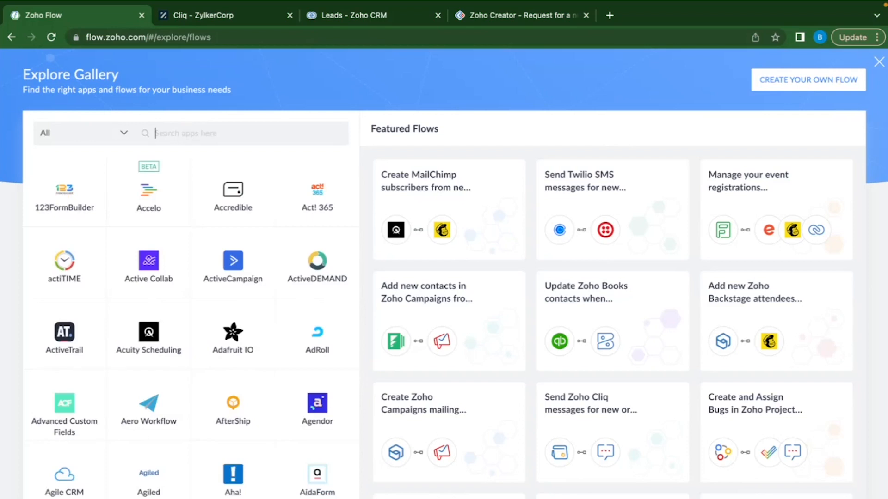
type("Zoho CRM")
triple_click(203, 139)
key("BackSpace")
type("Zo")
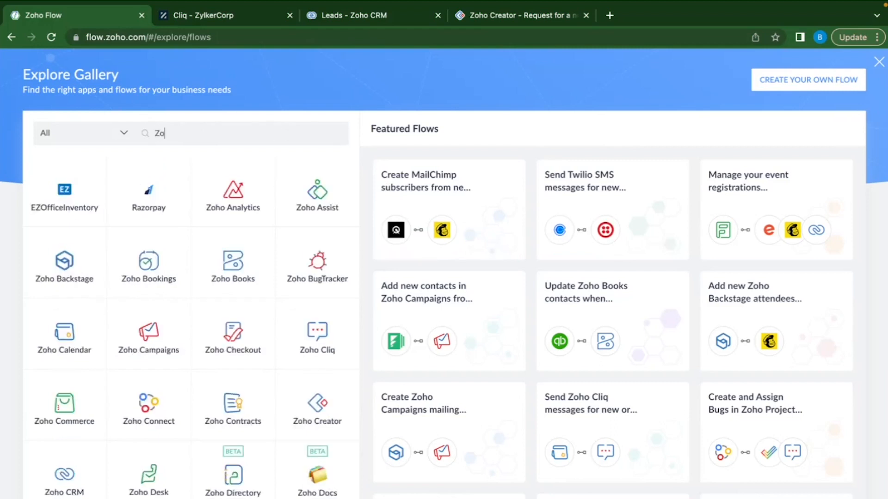
type("ho CRM")
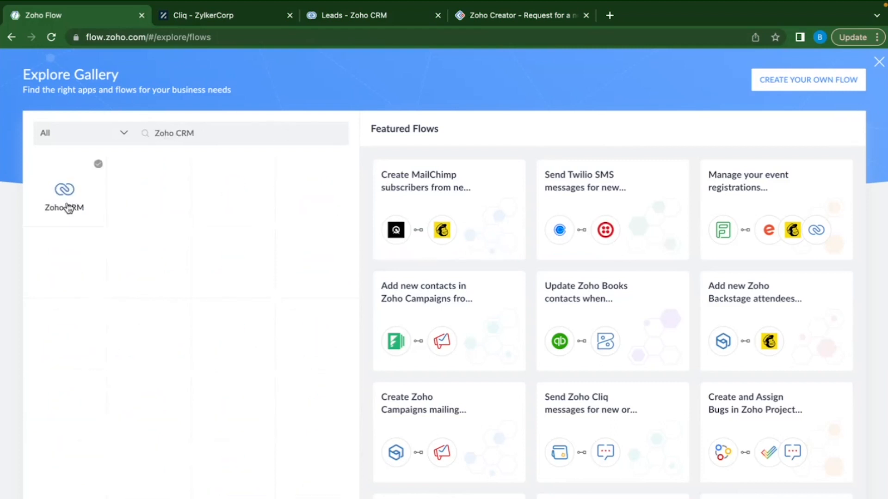
Browse the featured Zoho CRM flow templates, then close the gallery.
left_click(68, 206)
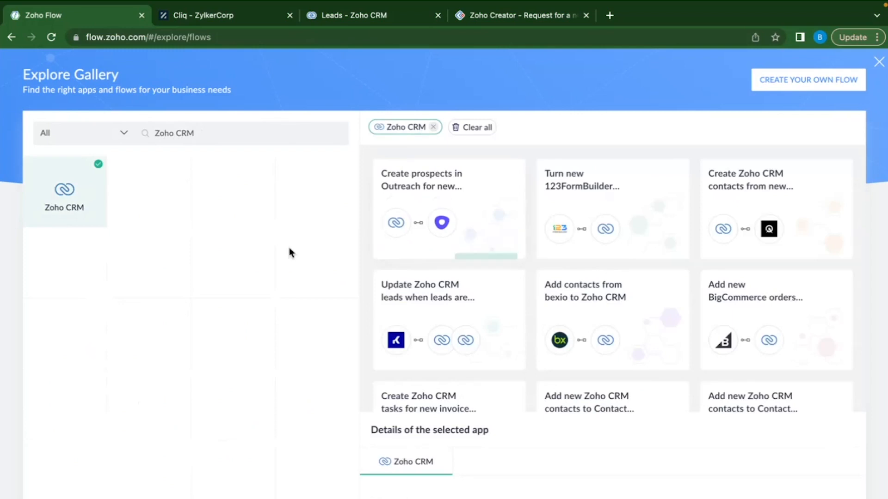
scroll(622, 291, "down", 5)
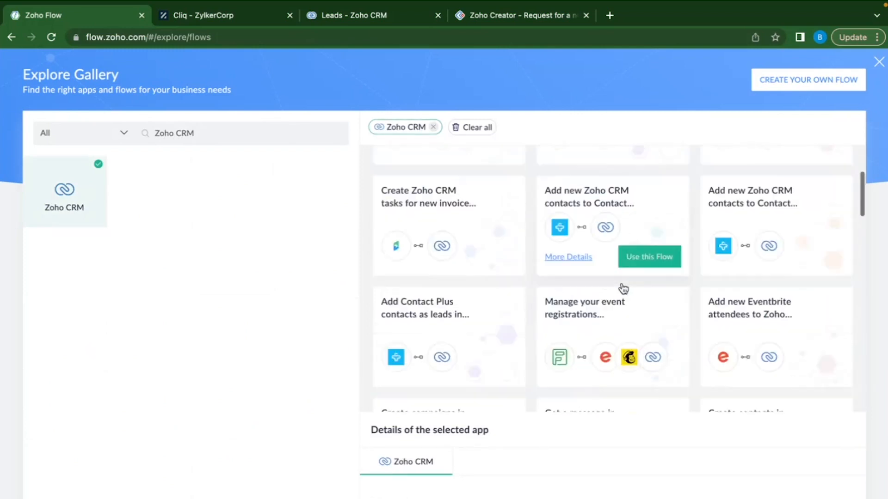
scroll(620, 288, "down", 2)
scroll(620, 287, "up", 7)
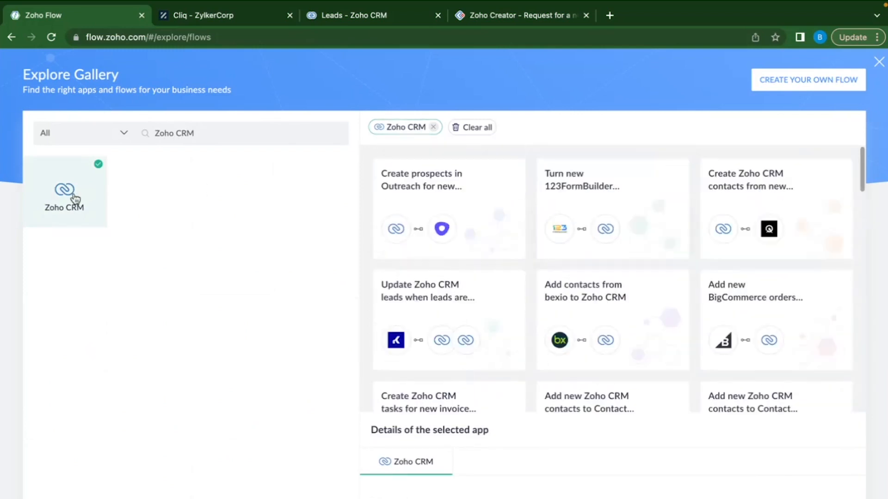
scroll(770, 292, "down", 5)
scroll(773, 292, "down", 5)
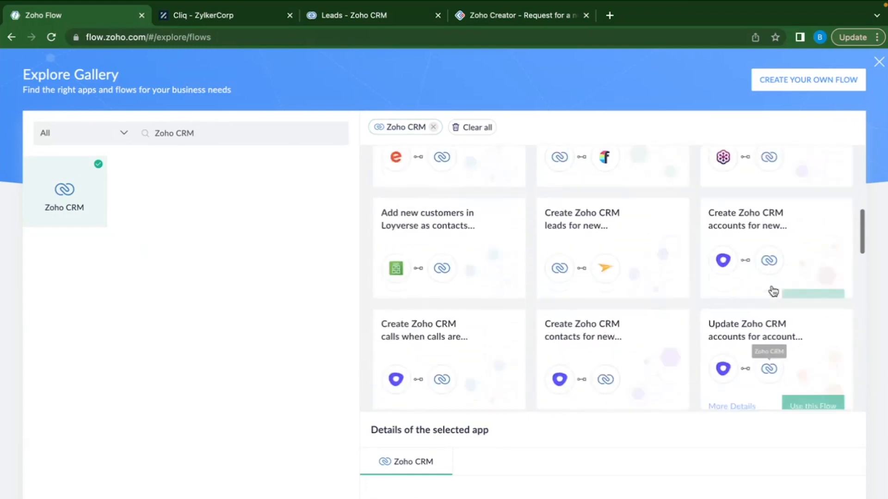
scroll(773, 292, "up", 7)
scroll(686, 332, "down", 1)
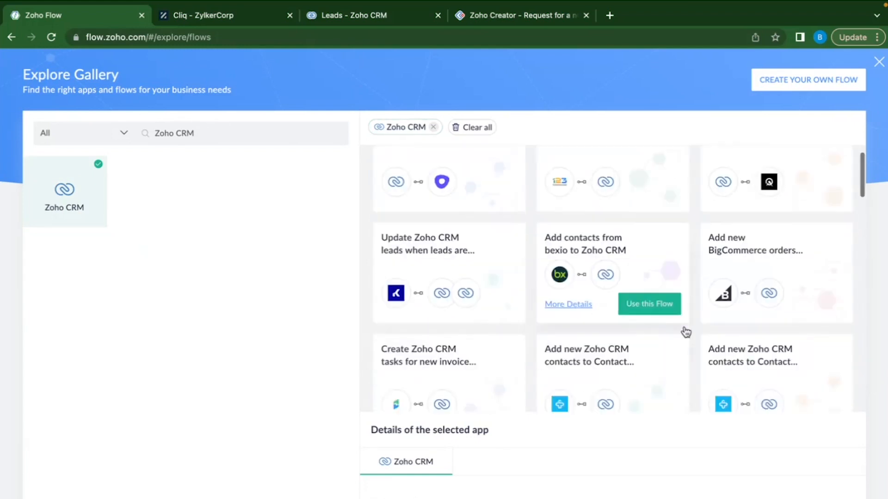
scroll(685, 332, "up", 1)
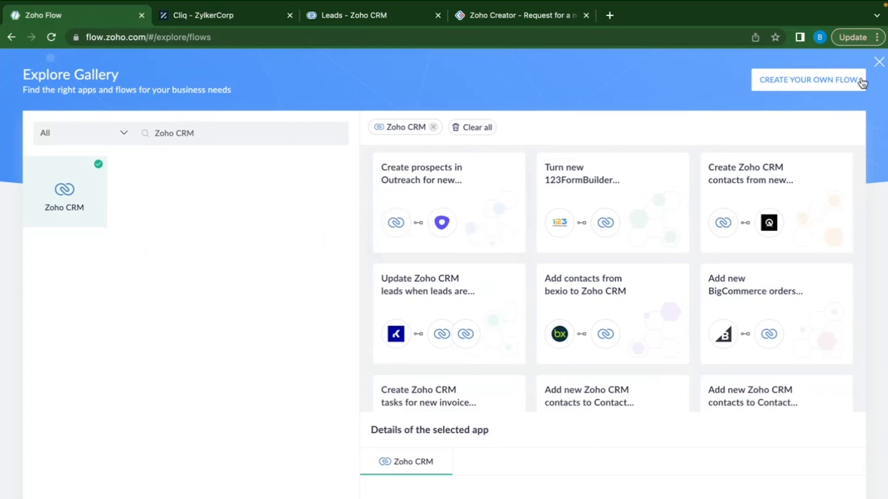
left_click(878, 62)
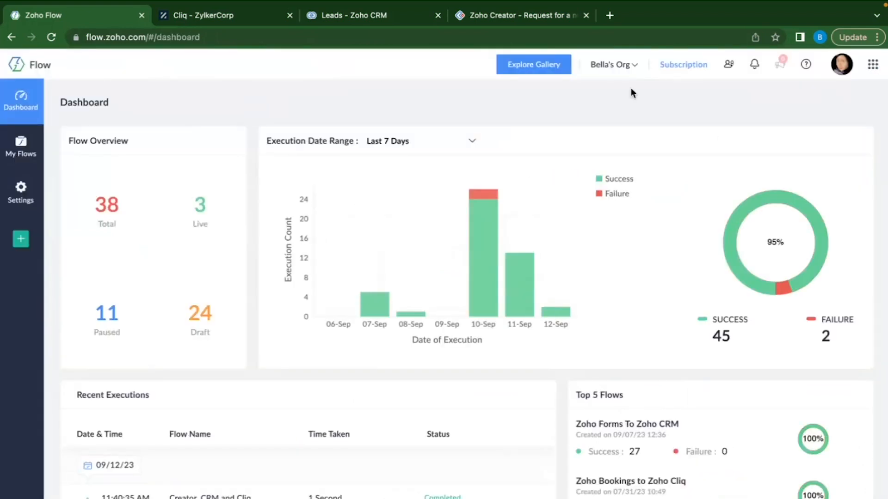
left_click(623, 68)
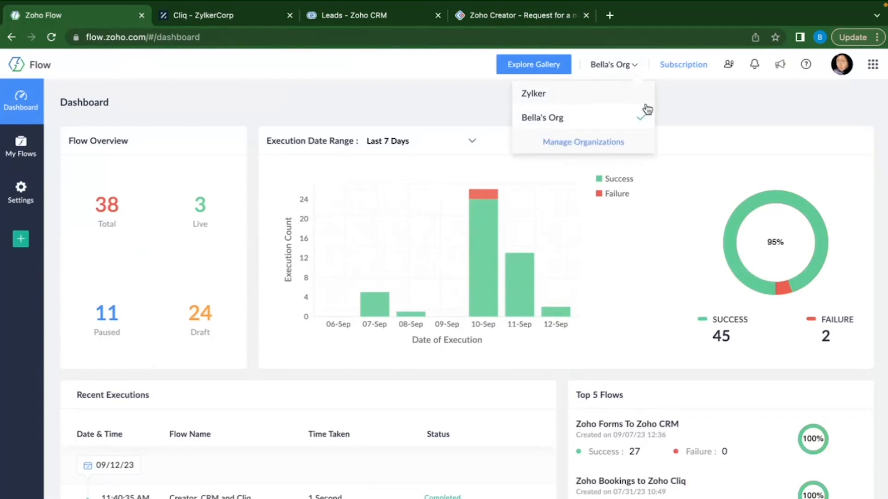
left_click(689, 119)
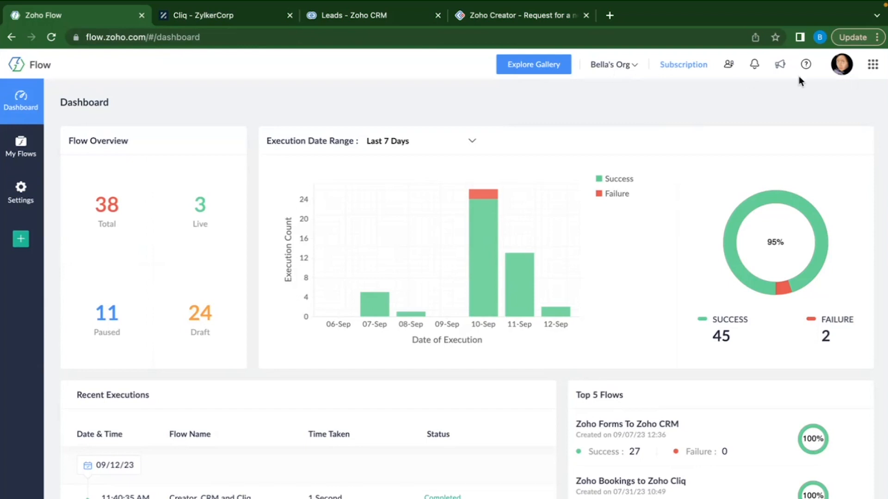
left_click(841, 69)
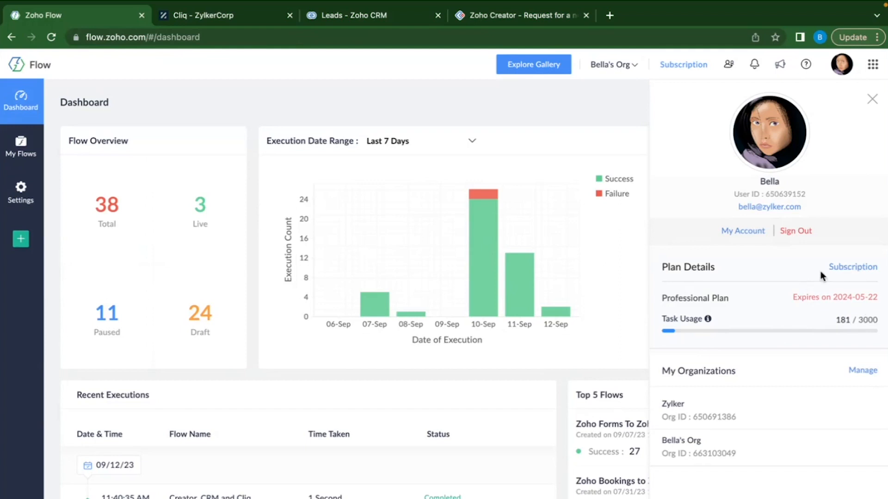
left_click(873, 100)
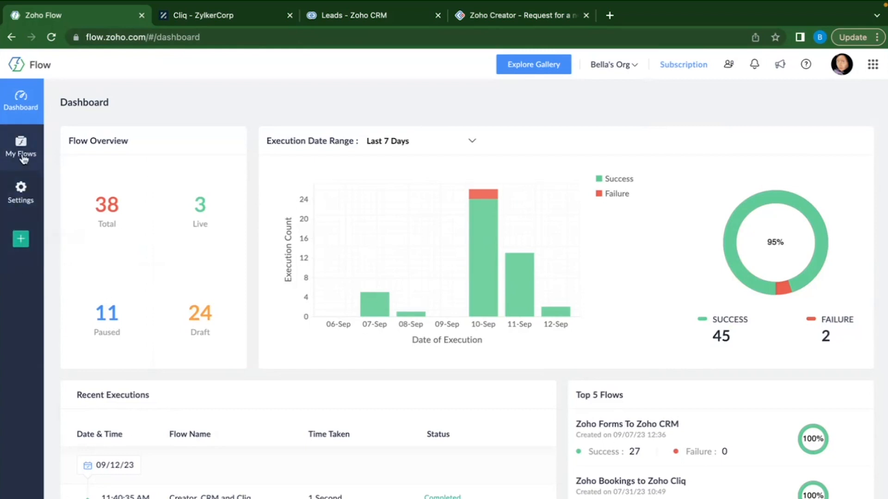
Keep the MM/dd/yy date format in Settings, then bring up Task History's date filter.
left_click(21, 194)
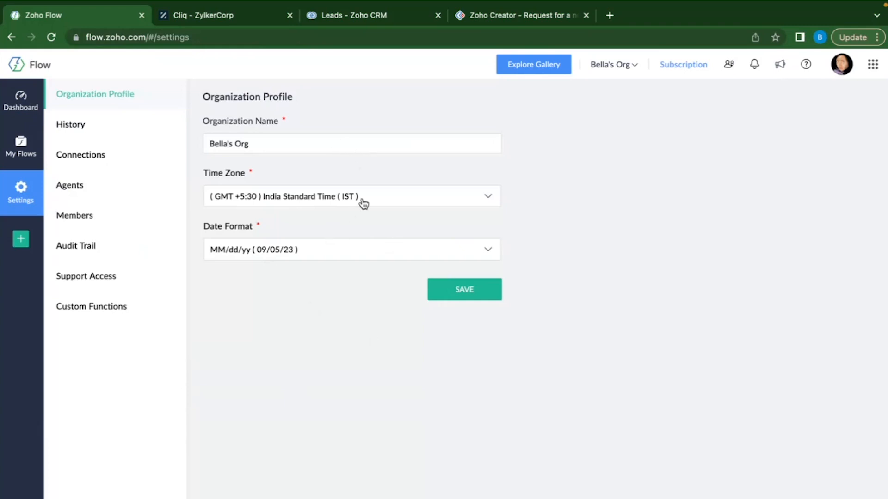
left_click(308, 256)
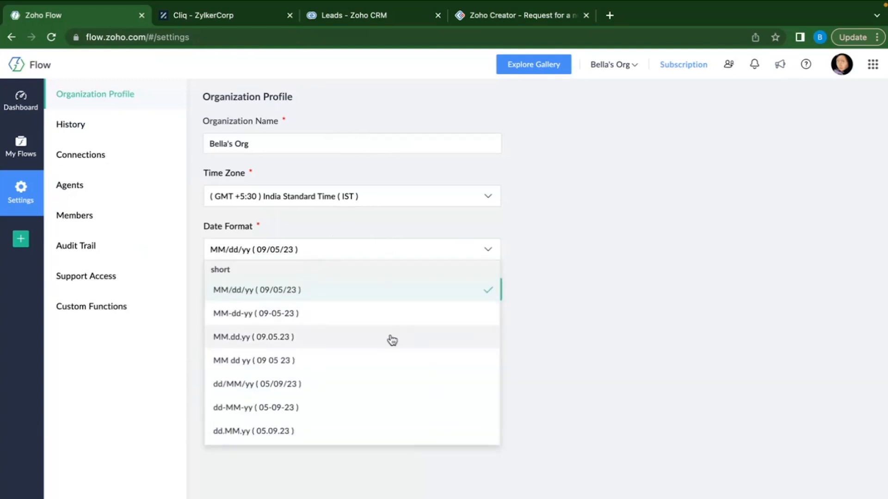
left_click(573, 321)
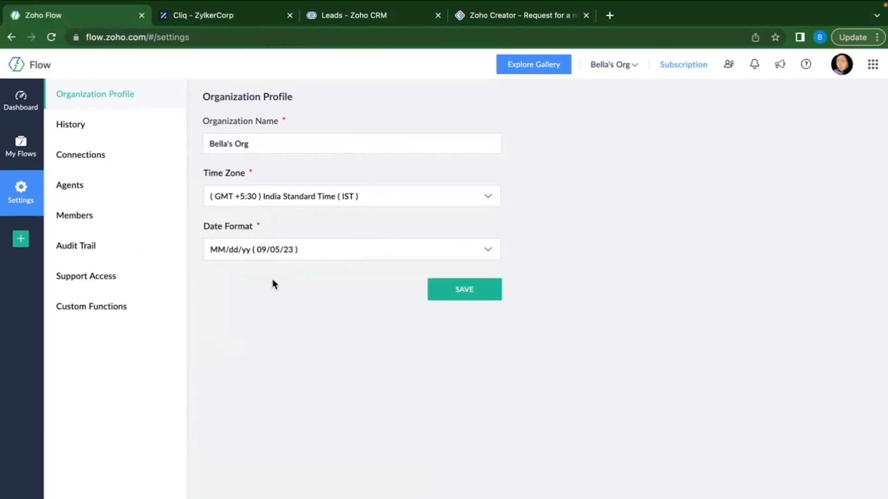
left_click(90, 124)
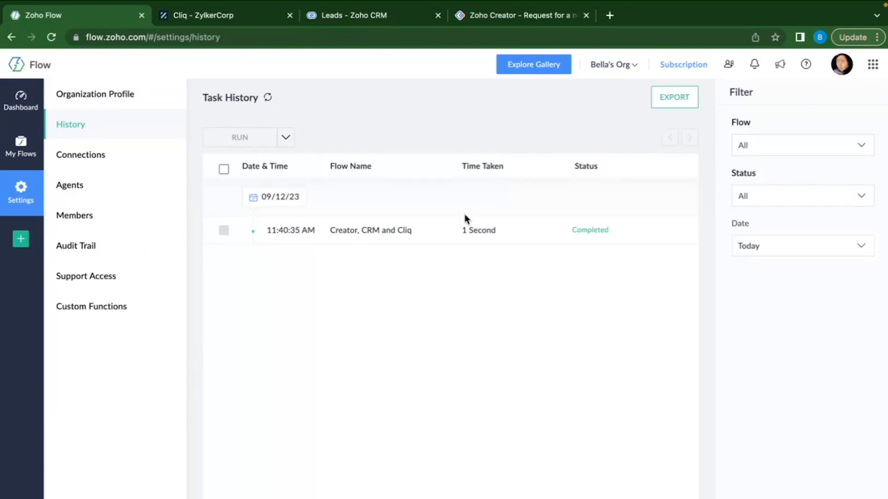
left_click(841, 250)
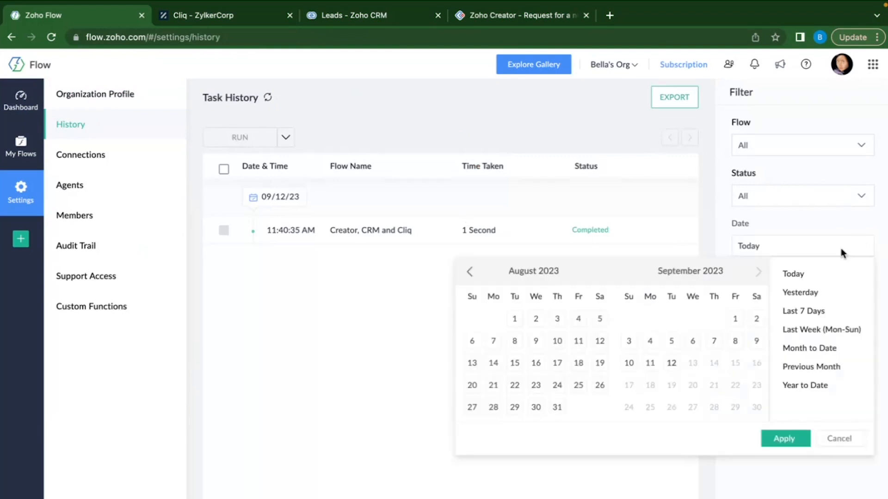
Filter task history to September 11, 2023 and inspect the Creator, CRM and Cliq run.
left_click(650, 363)
left_click(796, 439)
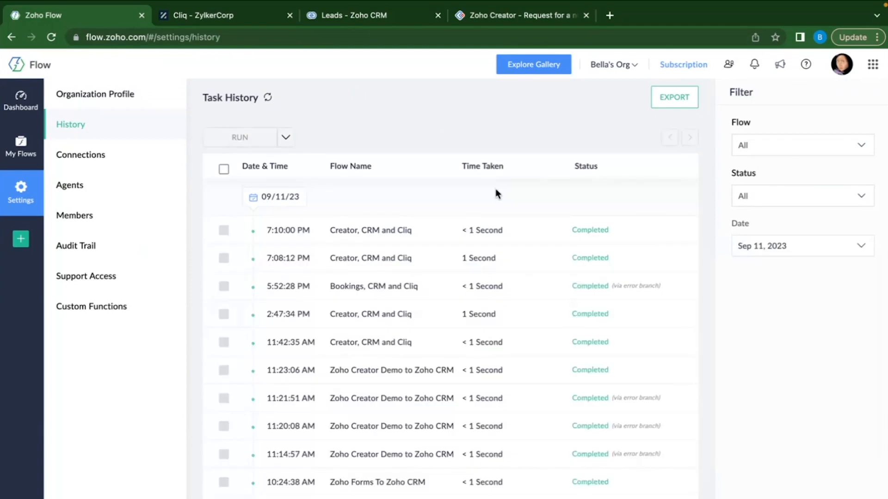
left_click(336, 235)
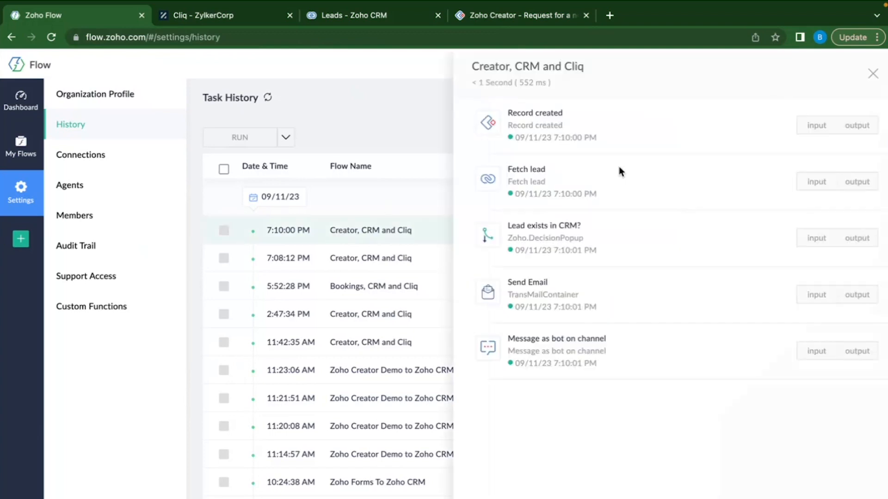
left_click(873, 75)
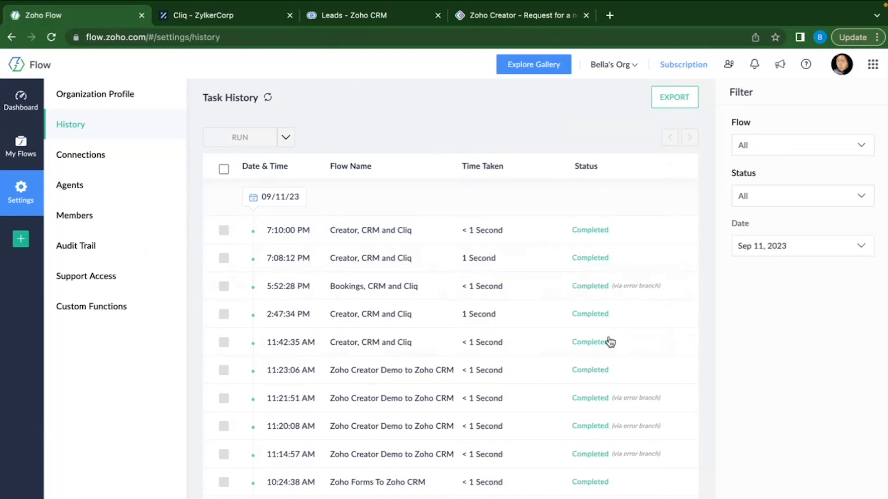
scroll(609, 341, "down", 2)
scroll(609, 341, "up", 2)
scroll(569, 290, "down", 2)
scroll(565, 291, "up", 2)
Open the Connections page in Settings.
left_click(82, 157)
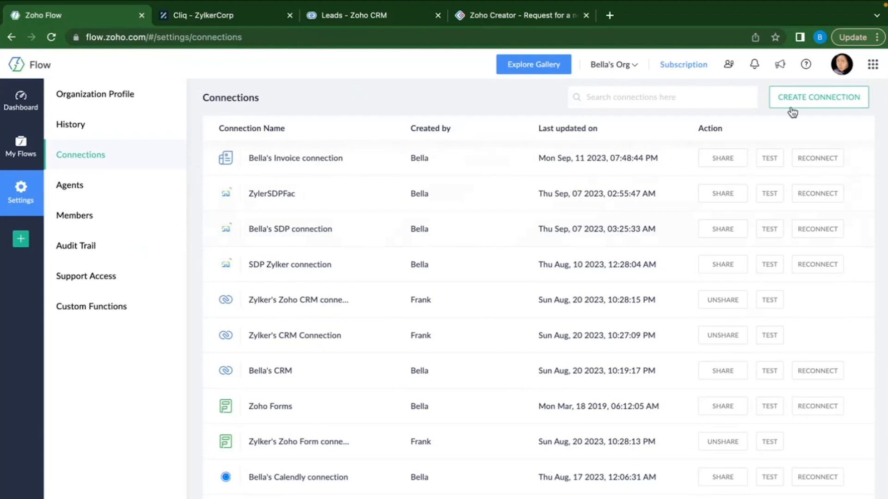
left_click(827, 103)
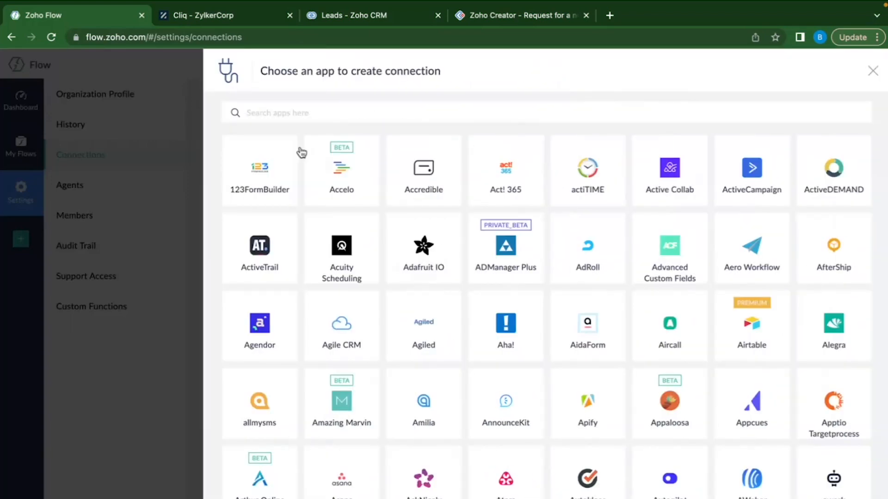
left_click(334, 113)
type("Slack")
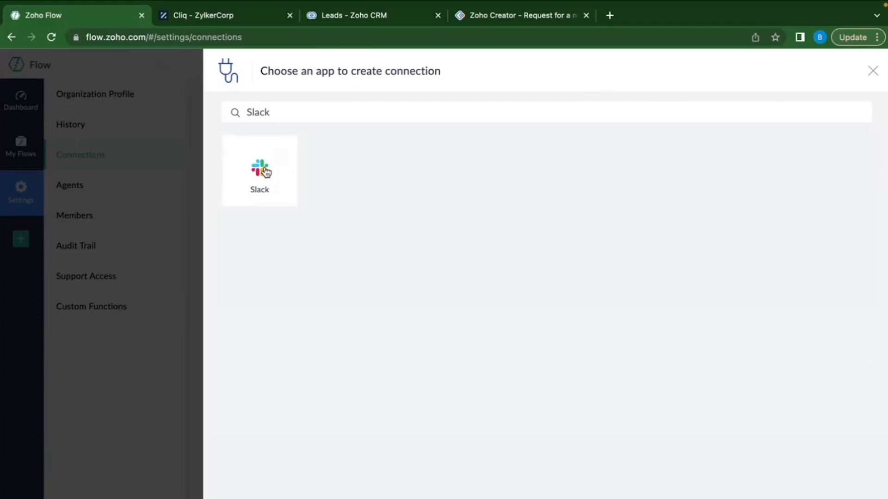
left_click(276, 174)
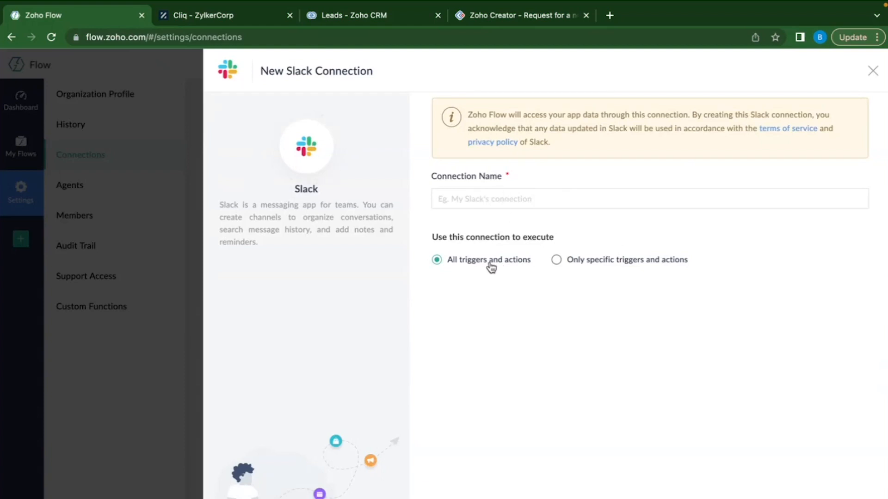
left_click(571, 263)
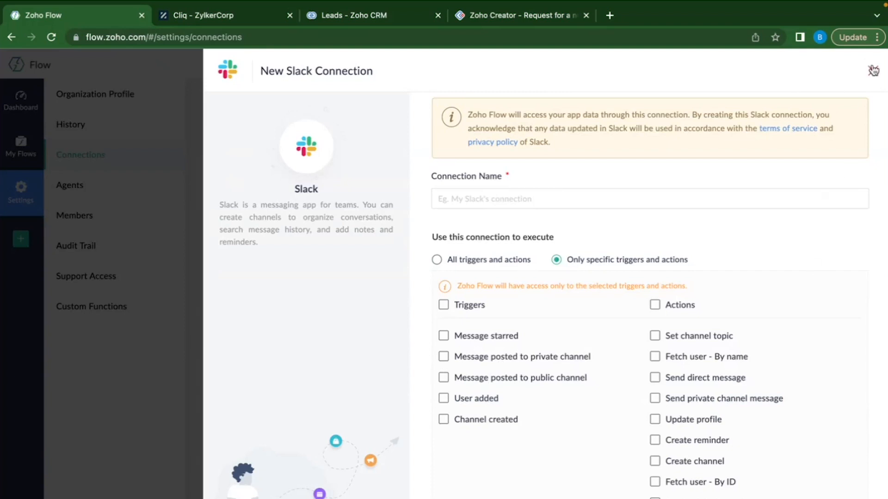
scroll(765, 273, "down", 1)
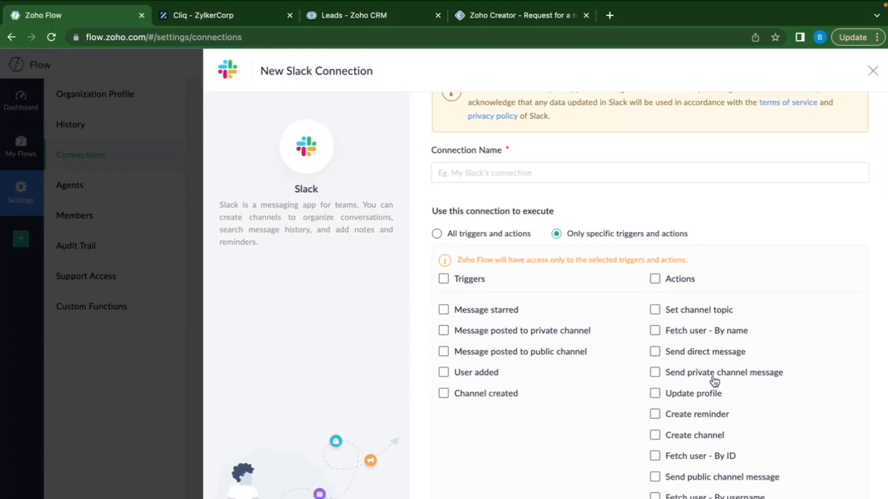
left_click(873, 73)
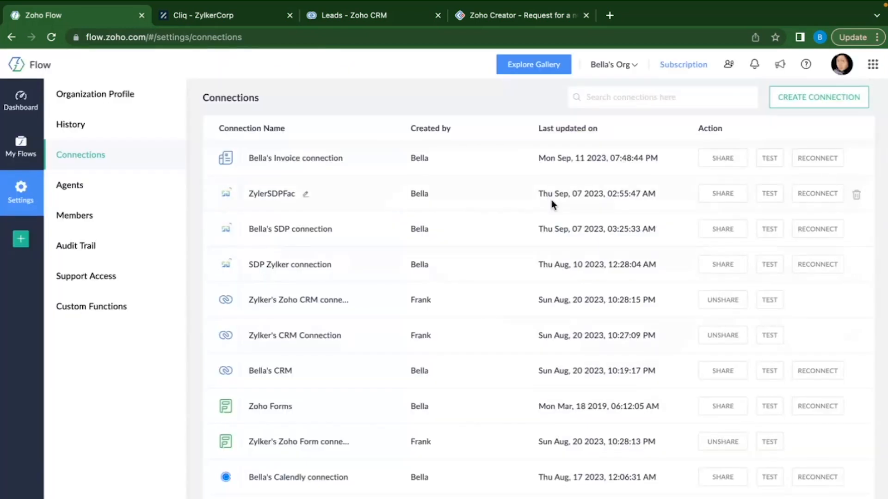
left_click(85, 216)
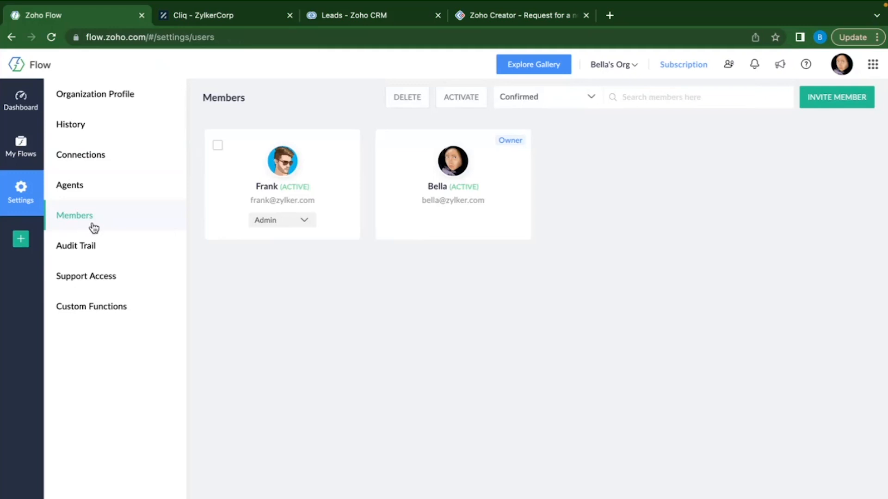
Check the organisation list and the admin member's role options without changing anything.
left_click(632, 69)
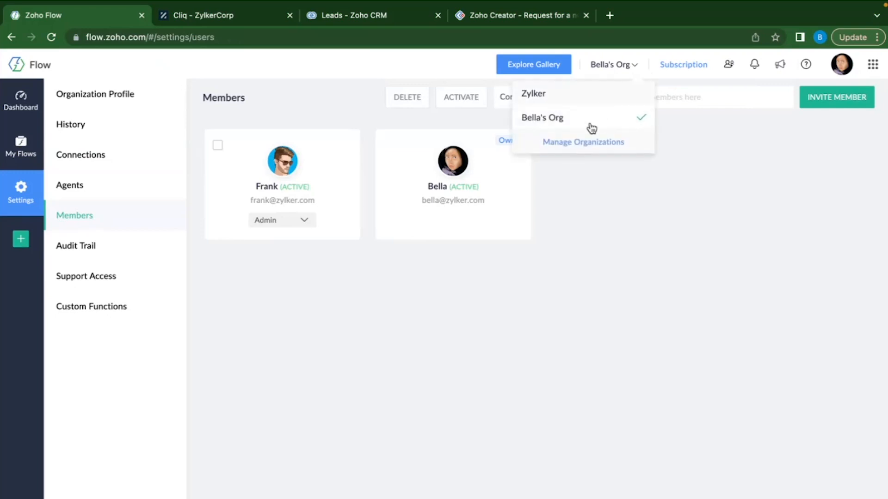
left_click(590, 126)
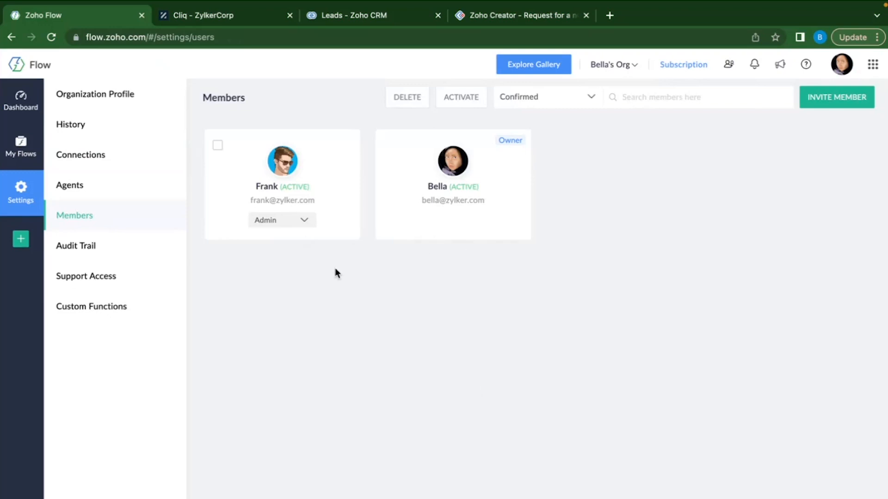
left_click(297, 222)
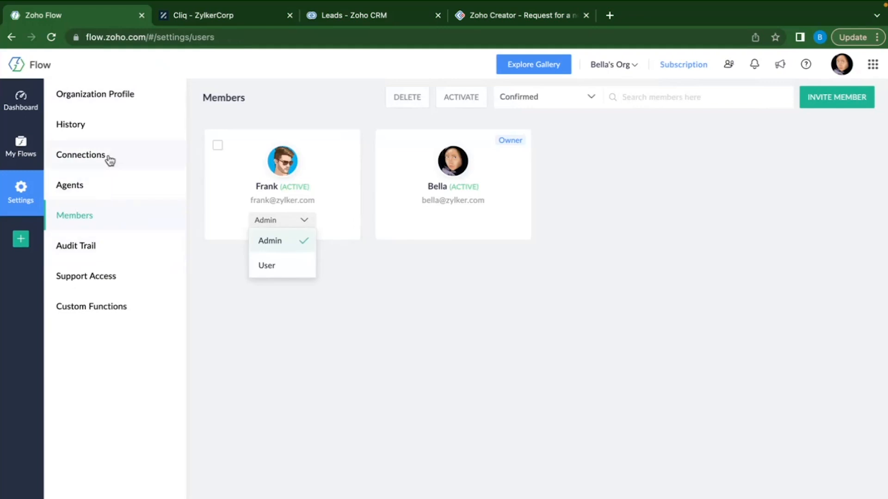
left_click(257, 394)
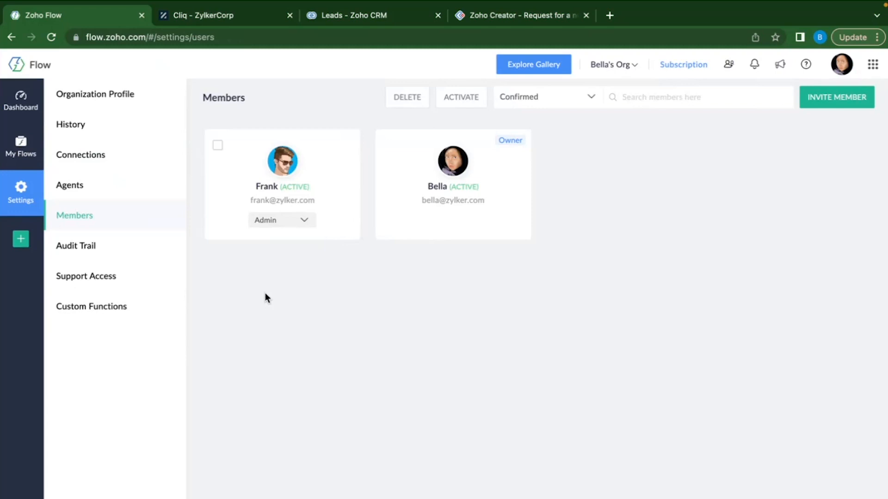
Review the Invite Member form's role options without inviting anyone, then go to Audit Trail.
left_click(816, 105)
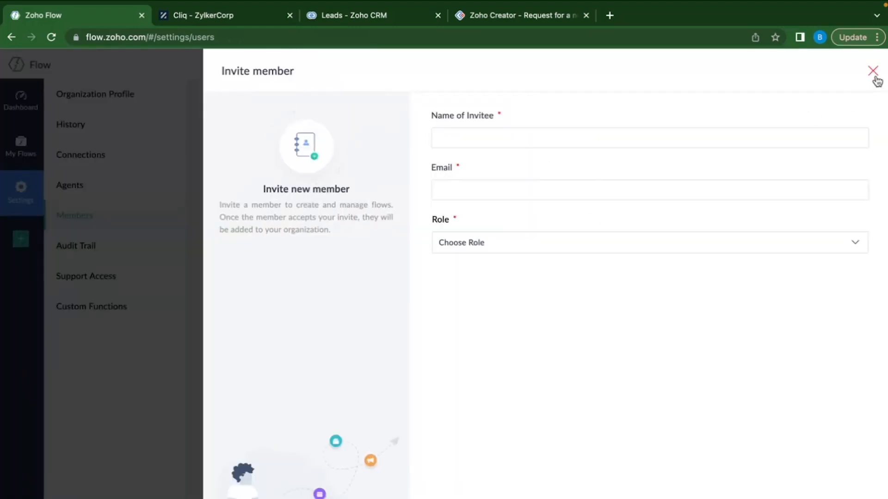
left_click(763, 245)
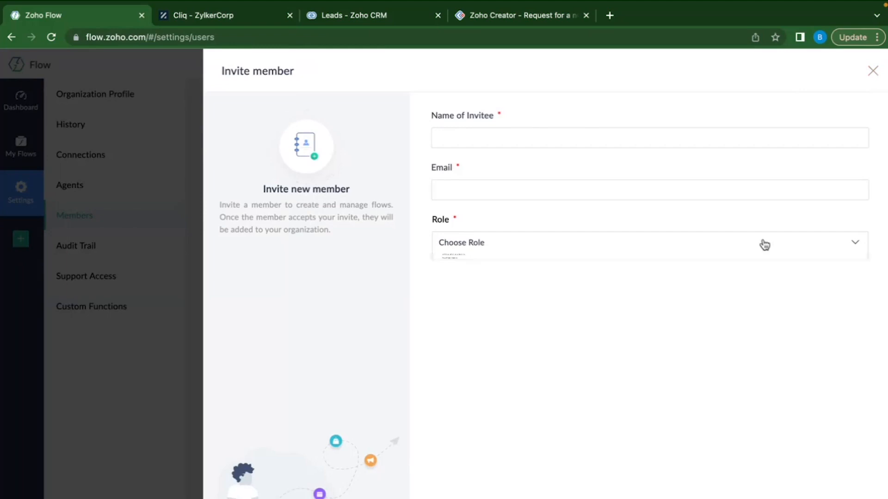
left_click(716, 357)
left_click(873, 70)
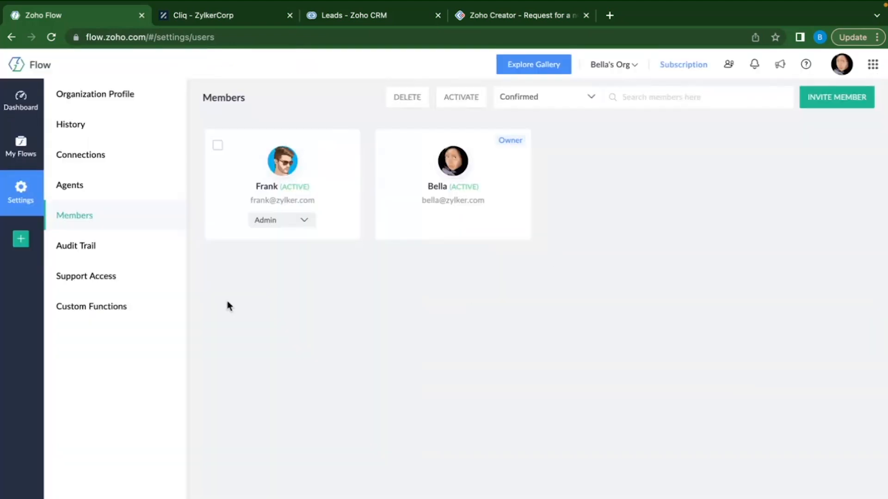
left_click(94, 260)
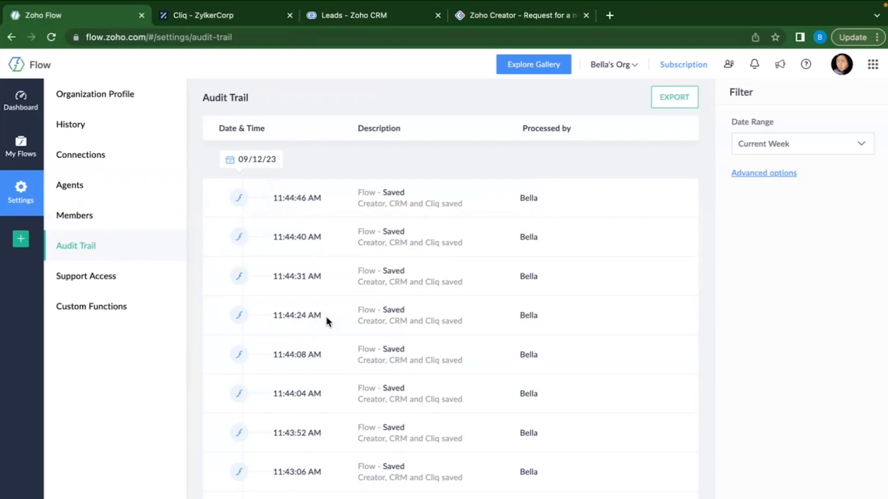
Browse the audit trail and check the advanced filters, keeping Type All and Current Week.
scroll(326, 317, "down", 2)
scroll(326, 317, "up", 2)
scroll(460, 319, "down", 5)
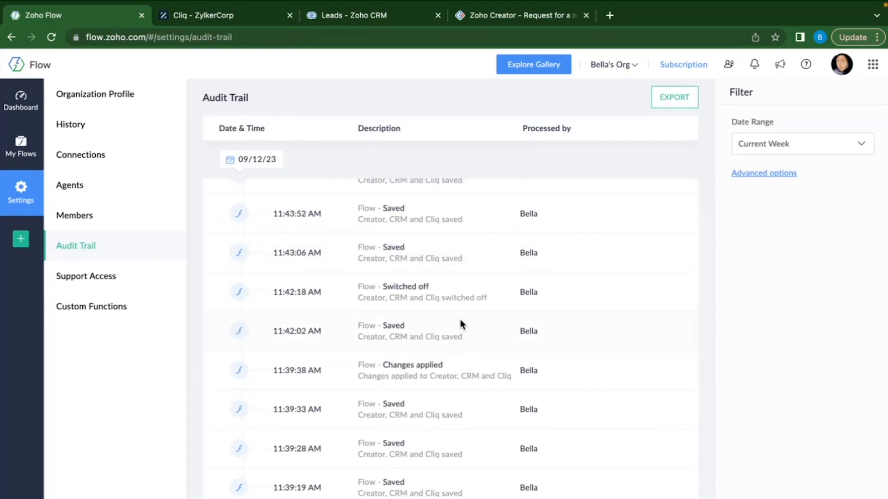
scroll(398, 335, "down", 2)
scroll(397, 341, "up", 8)
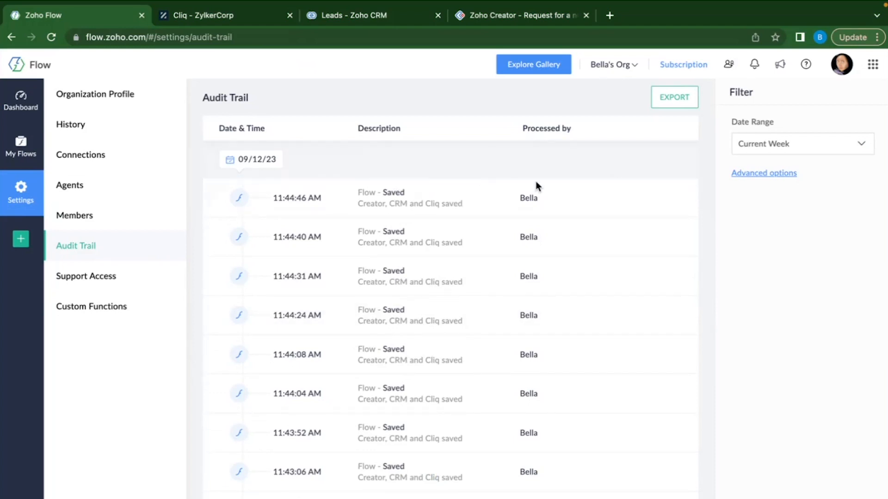
scroll(386, 314, "down", 1)
scroll(386, 313, "up", 1)
left_click(783, 176)
left_click(803, 217)
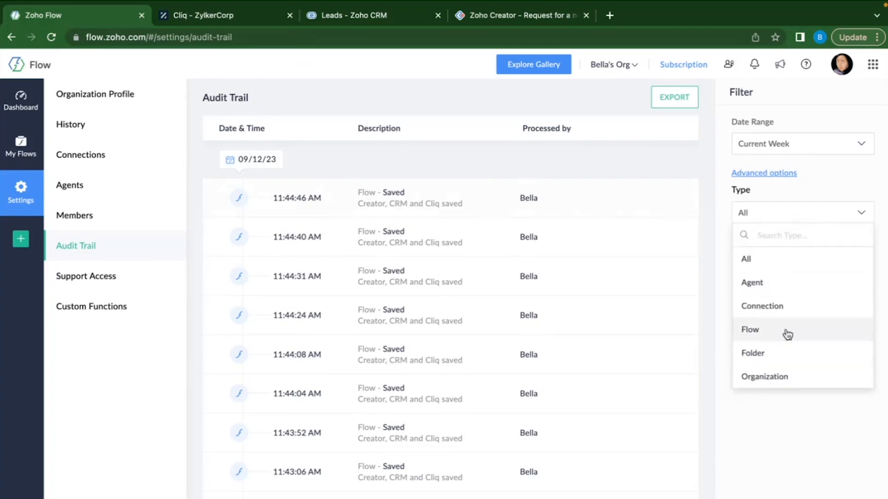
left_click(715, 212)
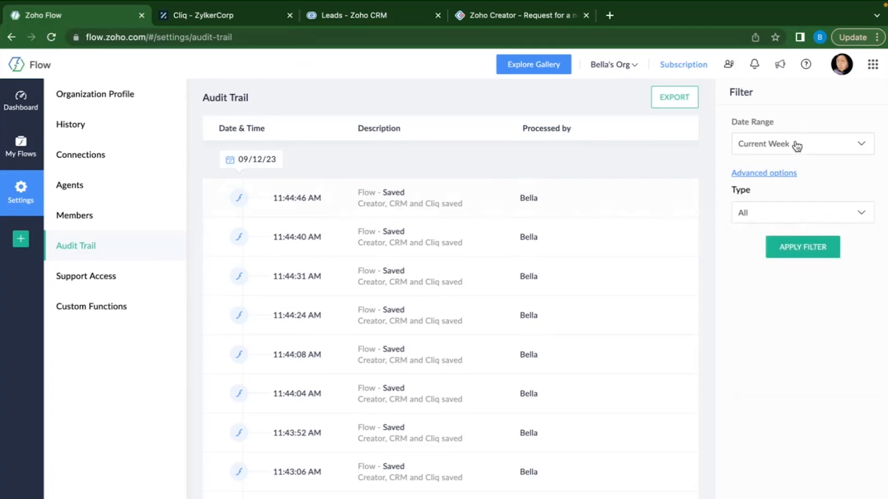
left_click(780, 145)
left_click(662, 152)
Turn Allow support access on and back off, then go to Custom Functions.
left_click(105, 279)
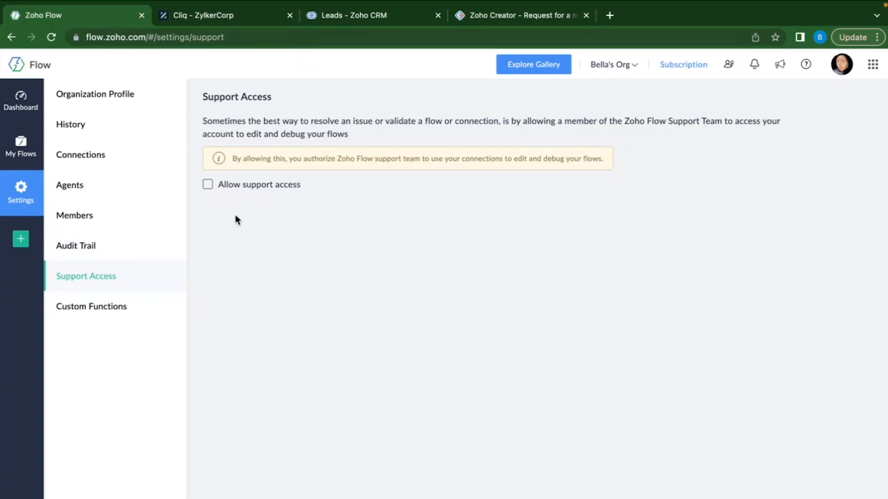
left_click(208, 185)
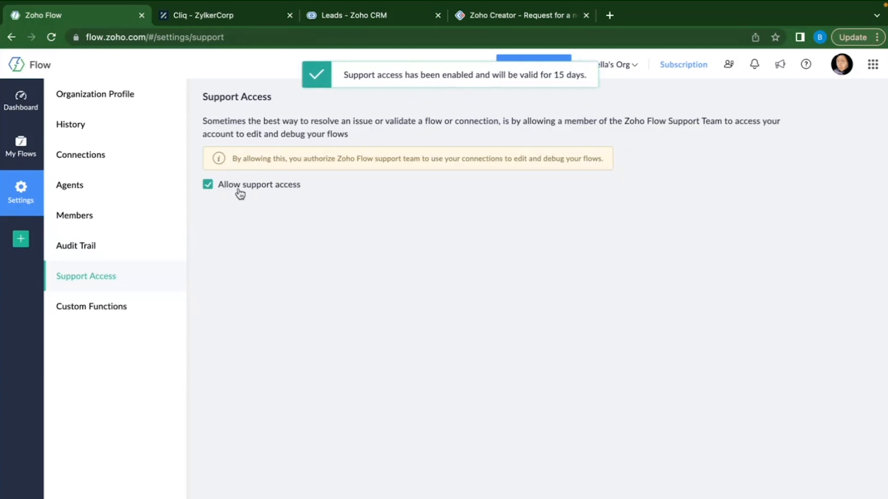
left_click(209, 185)
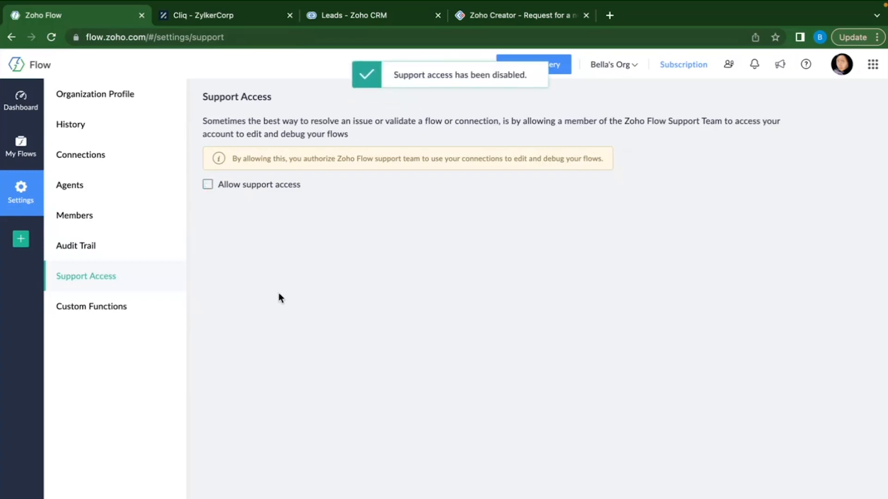
left_click(131, 318)
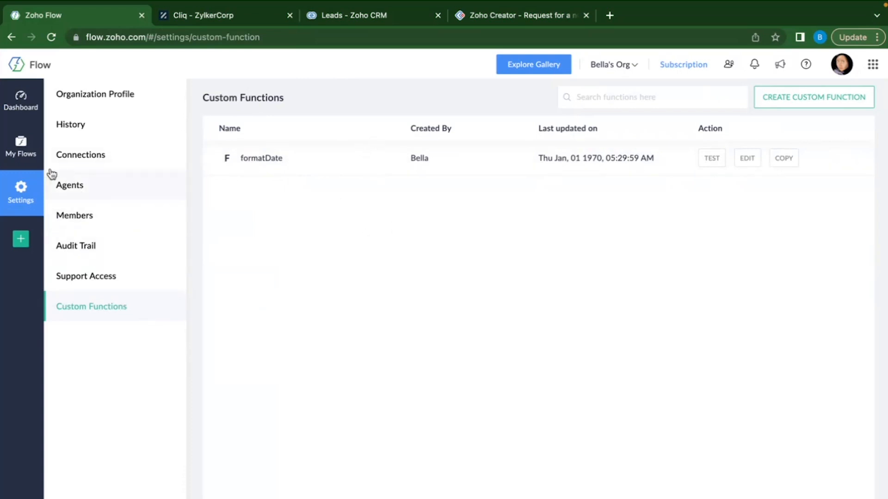
Go back to My Flows to see all flow cards and the Team Folder.
left_click(28, 157)
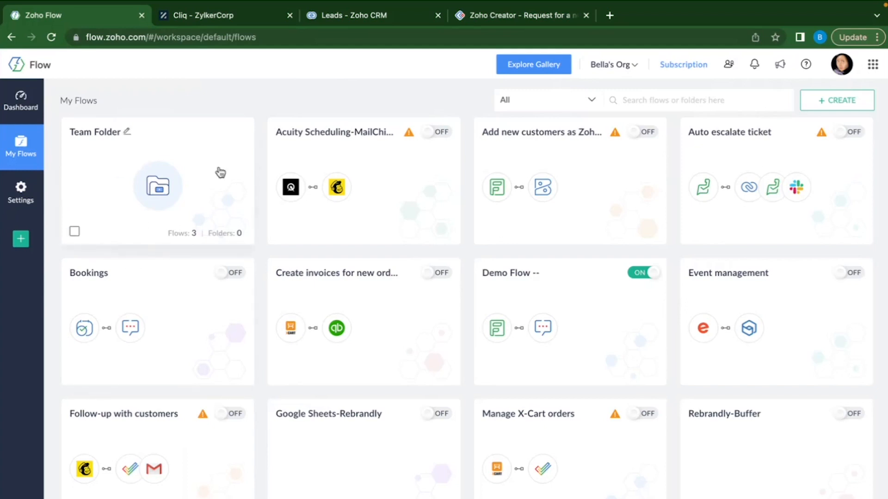
Dismiss the CREATE options and open the Team Folder showing its three switched-off flows.
left_click(837, 104)
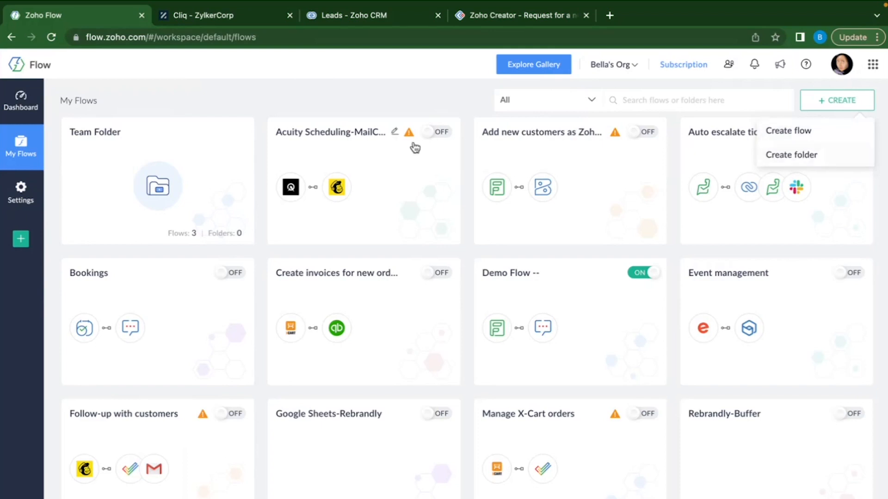
left_click(394, 110)
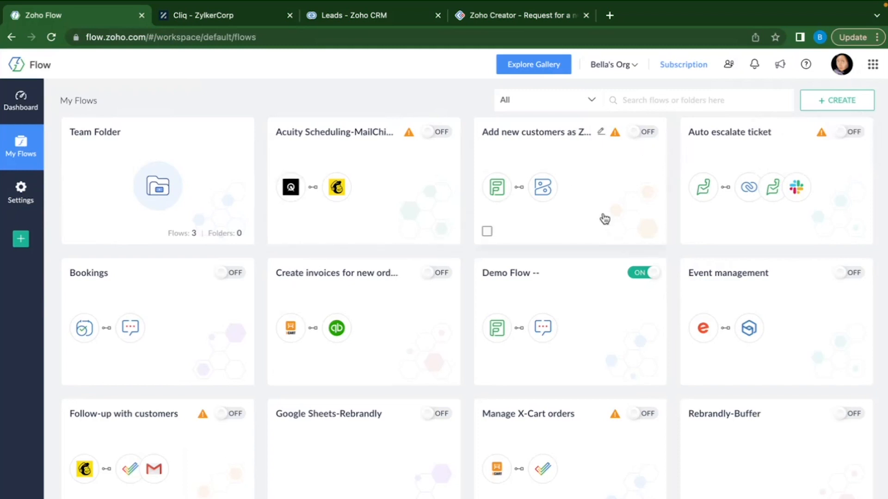
scroll(457, 368, "down", 5)
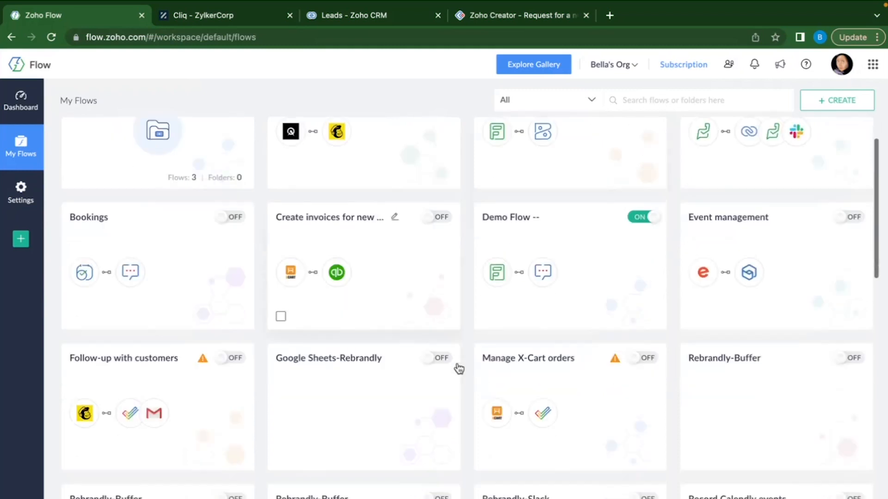
scroll(457, 368, "up", 5)
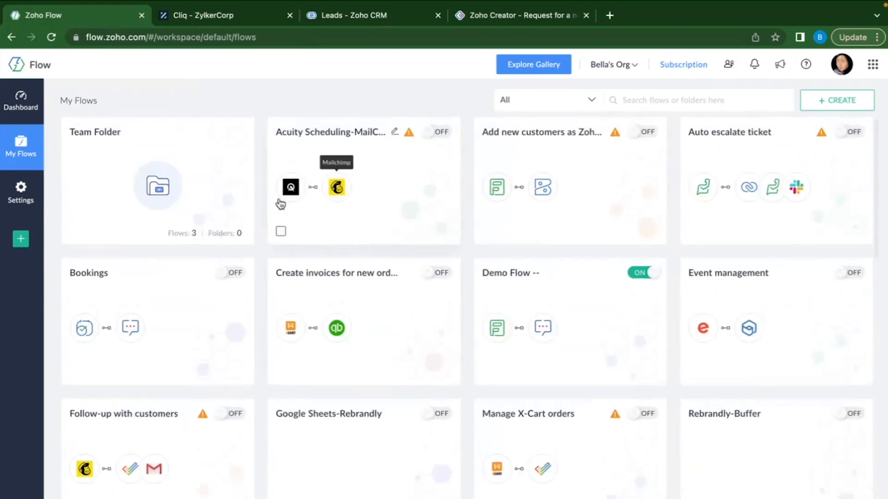
left_click(206, 175)
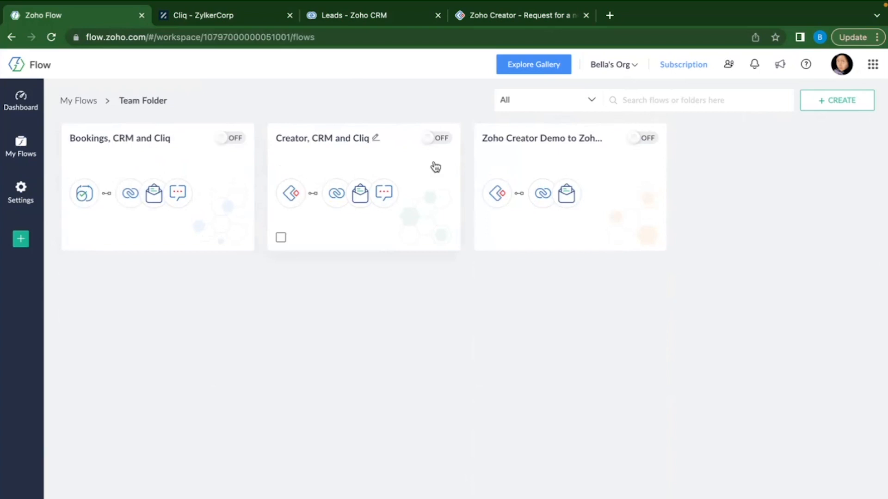
Open the 'Creator, CRM and Cliq' flow to see its summary of 5 successful executions.
left_click(357, 171)
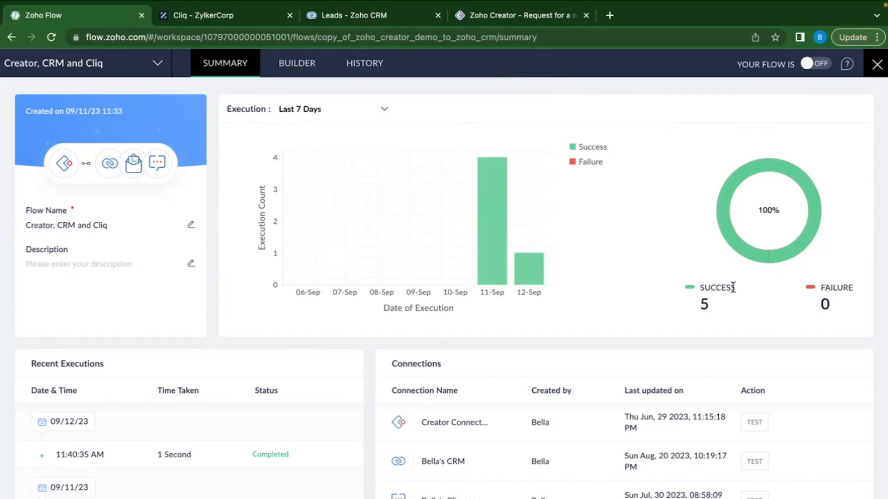
Review the flow's executions and connections, then show its Record created, Fetch lead and lead-check steps in the Builder.
scroll(526, 303, "down", 2)
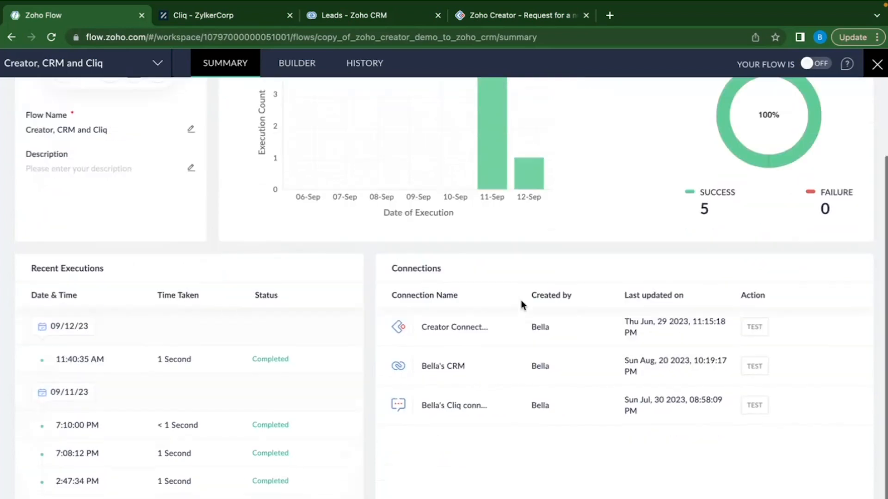
scroll(326, 424, "up", 2)
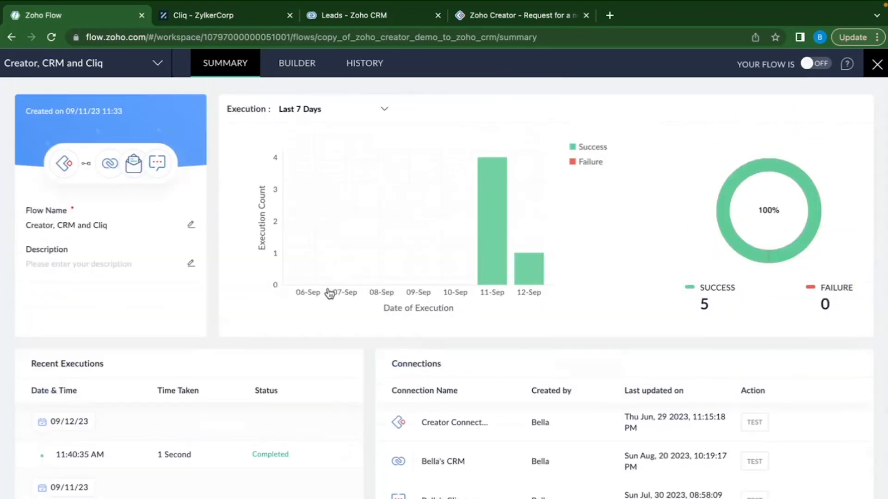
left_click(301, 67)
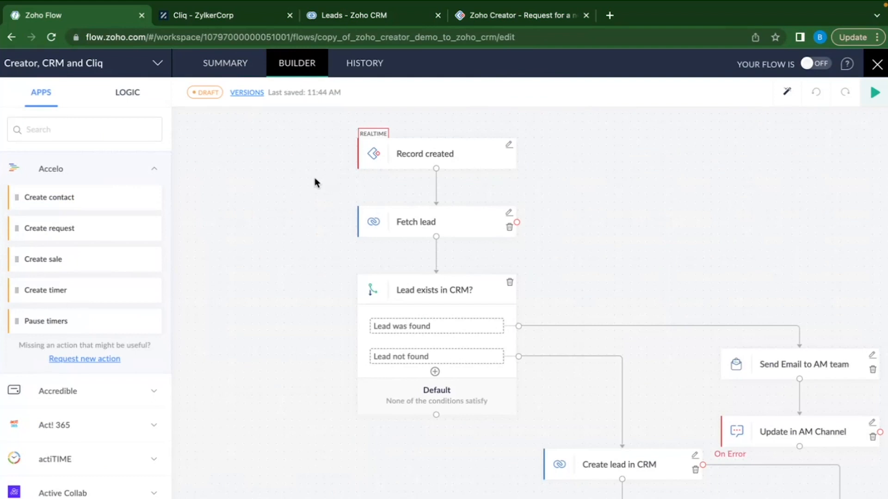
Check the flow's Task History for the 11:40:35 AM run, then close the flow.
left_click(370, 76)
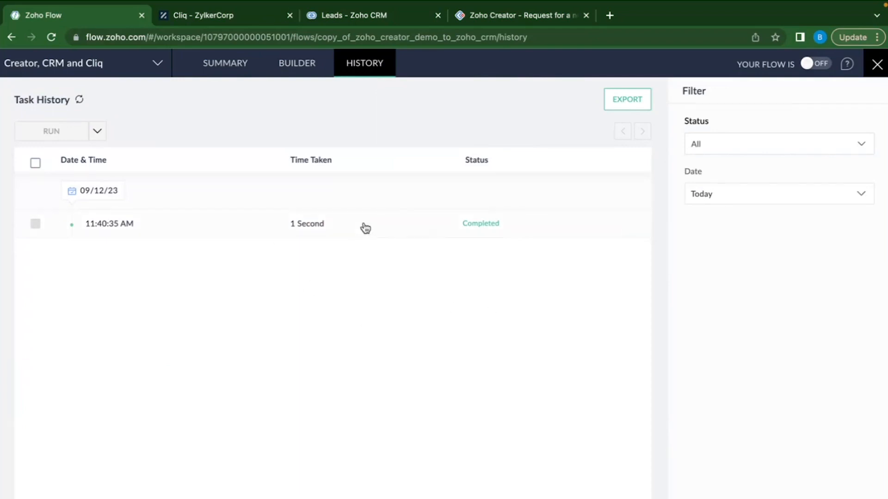
left_click(877, 65)
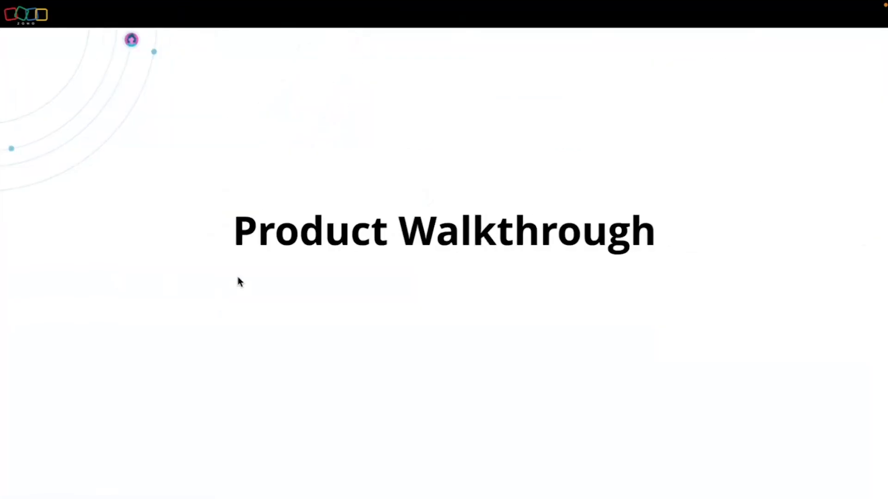
Advance past the Demo slide to the Request a demo flowchart and leave full screen.
key("Right")
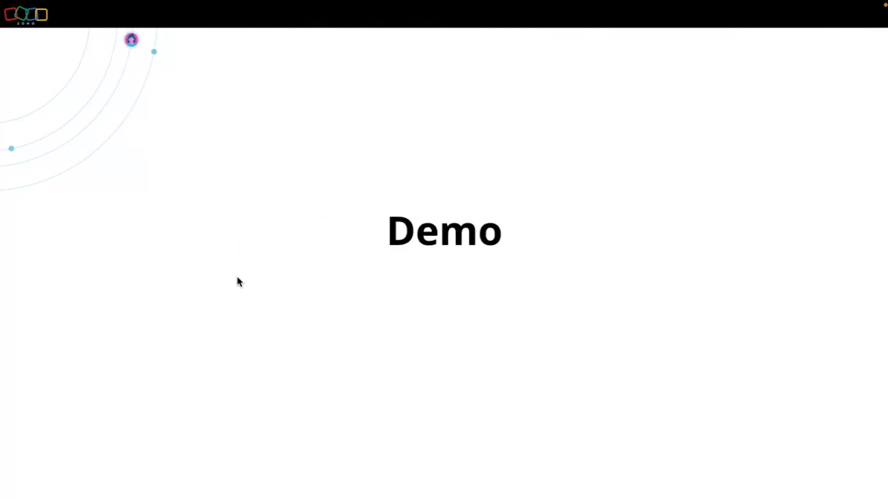
key("Right")
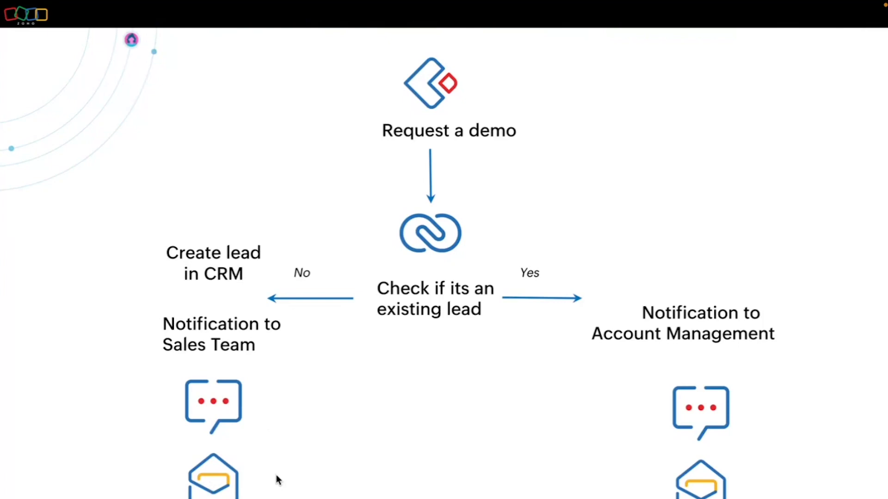
key("Escape")
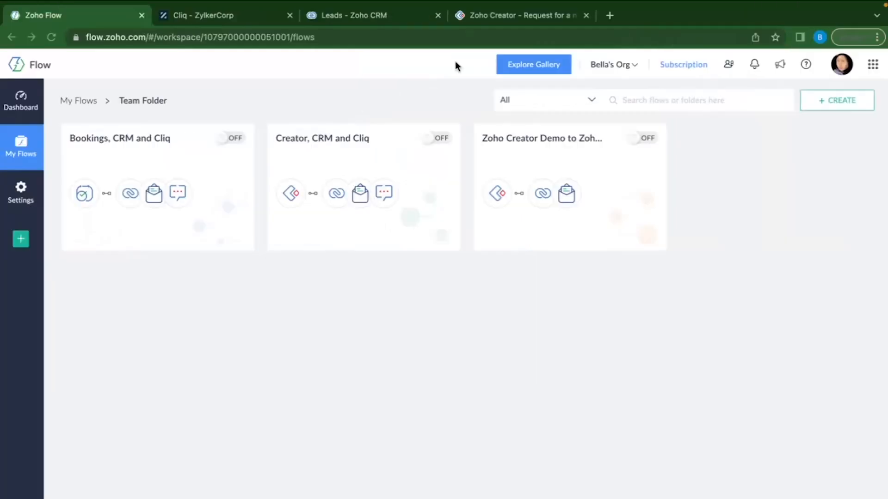
Open the empty Book a demo form in Zoho Creator and highlight its heading.
left_click(492, 17)
left_click(71, 167)
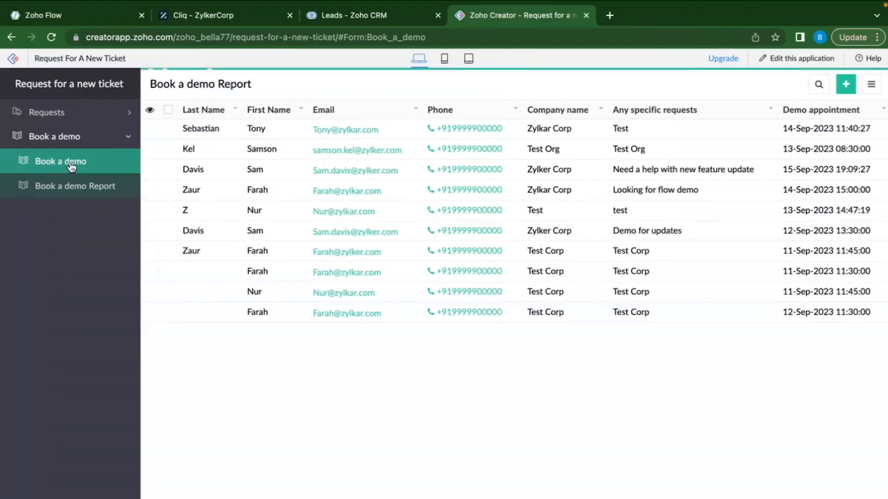
left_click_drag(153, 83, 246, 85)
left_click(538, 115)
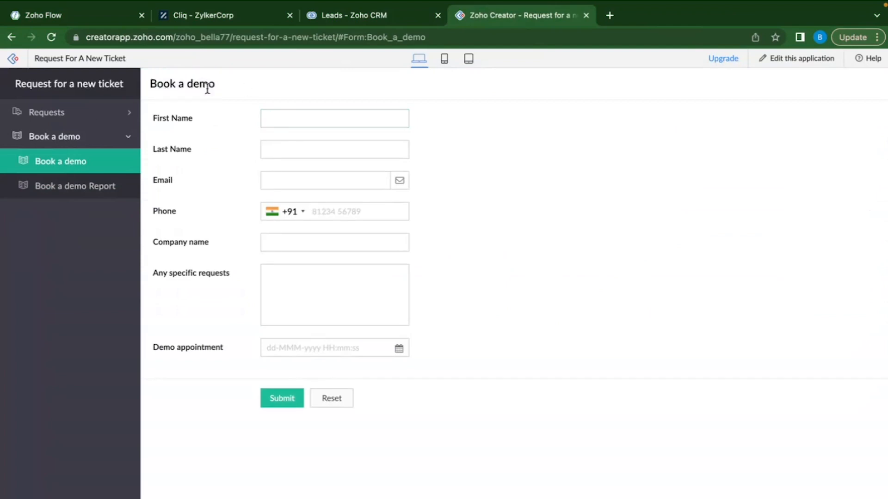
triple_click(194, 84)
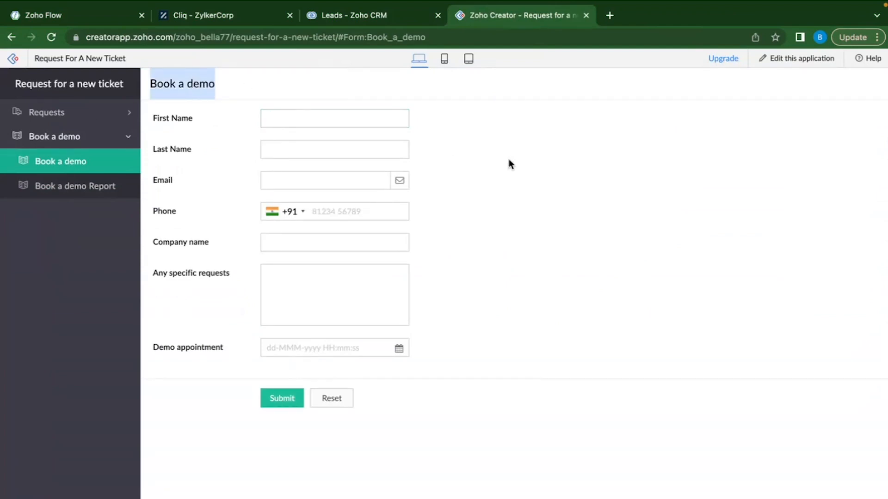
left_click(339, 147)
Point out the First Name, Last Name, Company name, Any specific requests and Demo appointment fields, then go to the CRM leads list.
left_click_drag(153, 119, 166, 119)
double_click(173, 149)
left_click(175, 184)
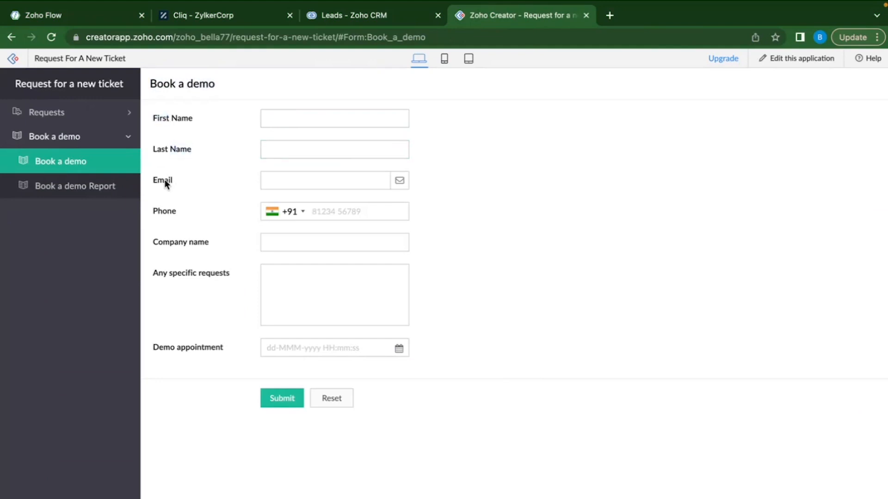
triple_click(195, 244)
left_click(280, 282)
left_click(296, 348)
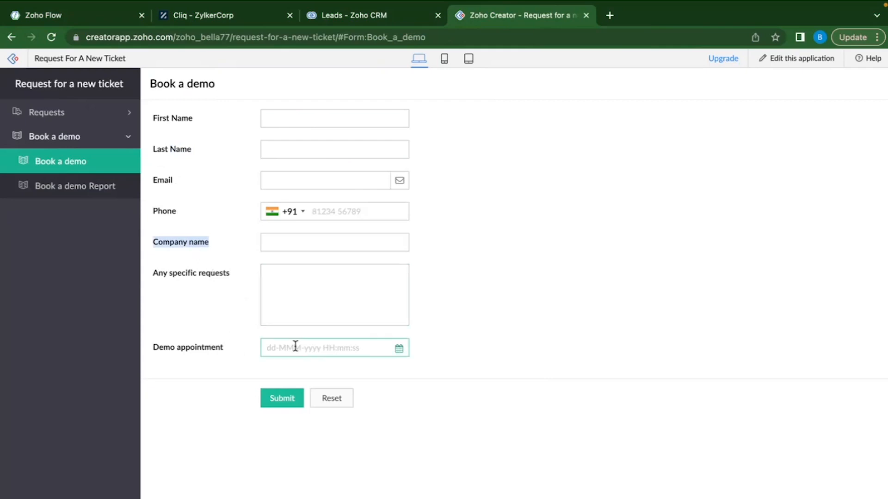
left_click(557, 330)
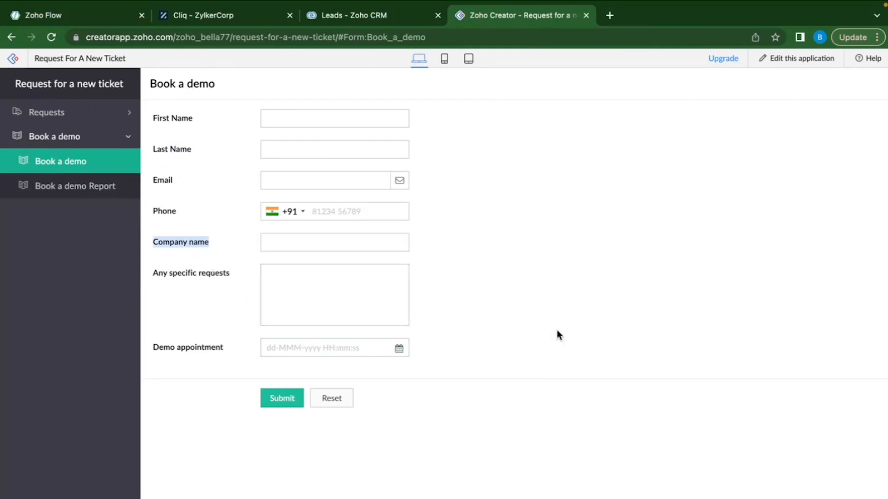
left_click(346, 20)
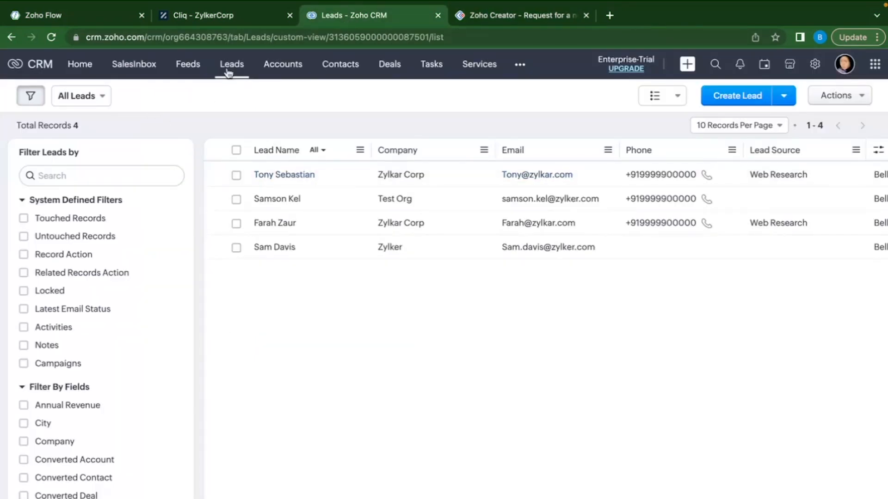
Scroll across the four Zoho CRM leads to show their company, email, phone and lead source.
scroll(536, 210, "right", 3)
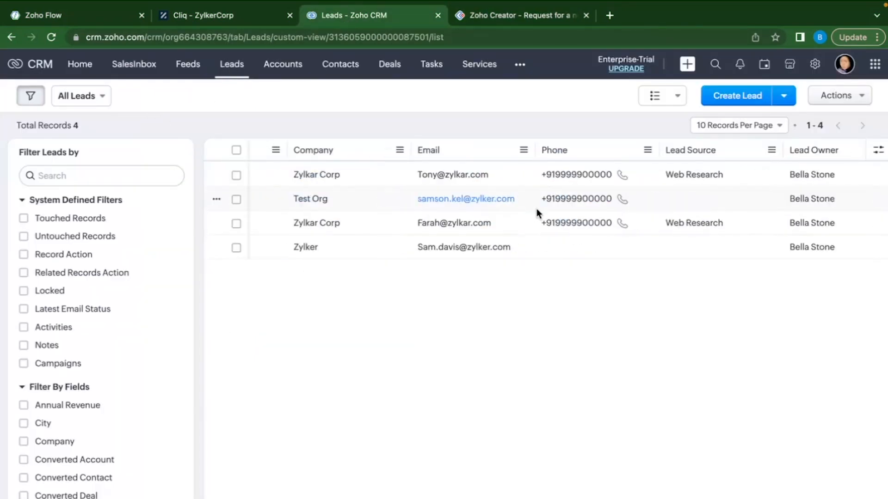
scroll(536, 210, "left", 3)
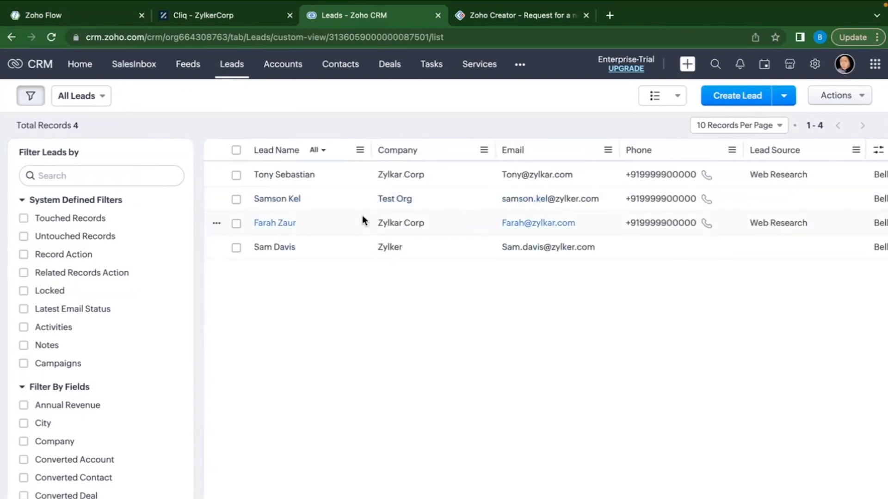
scroll(519, 223, "right", 3)
scroll(520, 223, "left", 3)
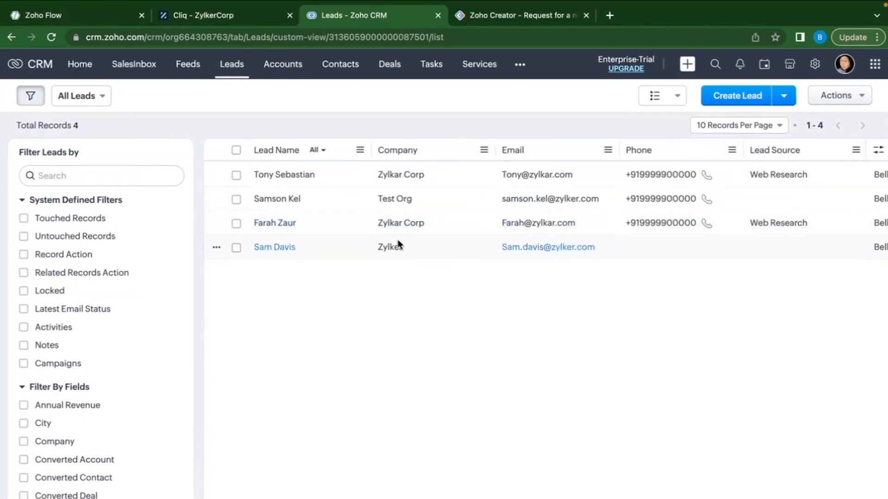
Check the Cliq channels, then play the Request a demo slide full screen in Zoho Show.
left_click(217, 15)
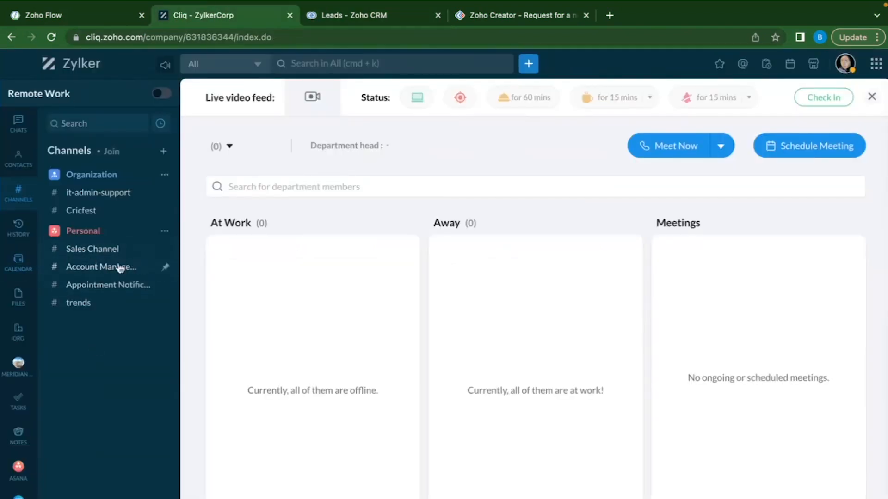
mouse_move(123, 257)
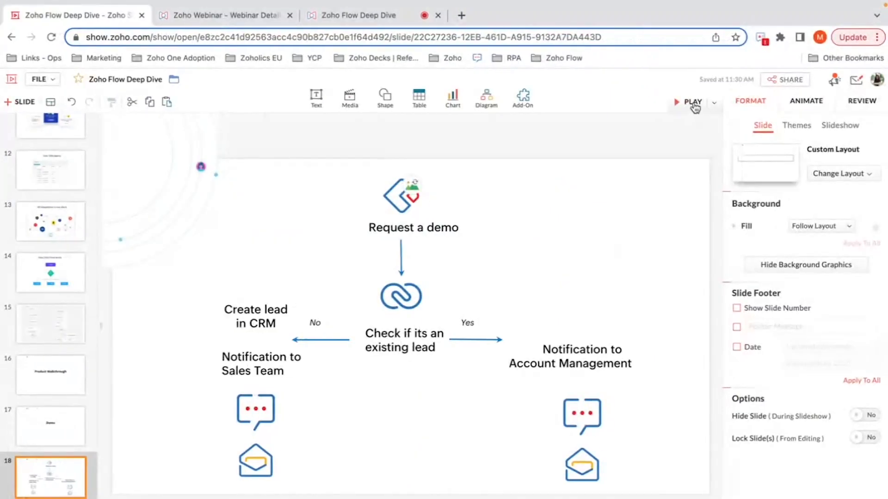
left_click(695, 106)
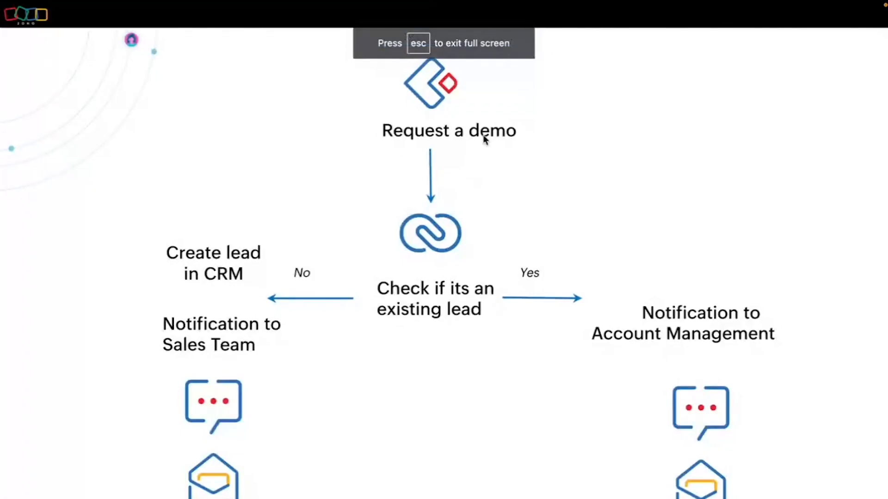
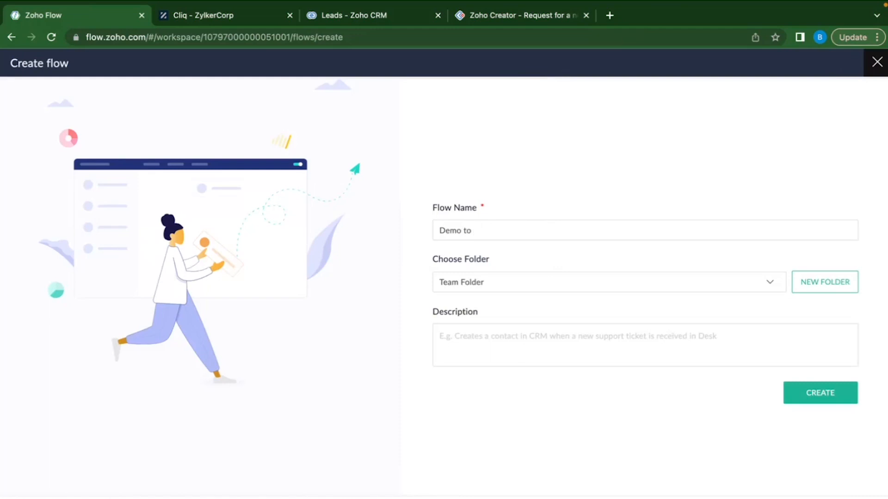
Name the flow 'Demo to Sales AM Flow', keep it in Team Folder, and create it.
type("Sales AM Flow")
left_click(814, 396)
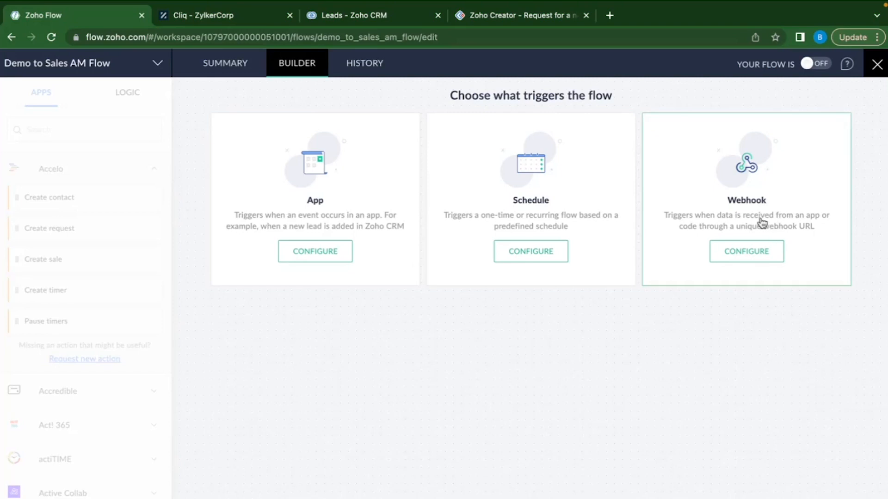
After glancing at the Webhook option, choose Zoho Creator as the triggering app.
left_click(754, 249)
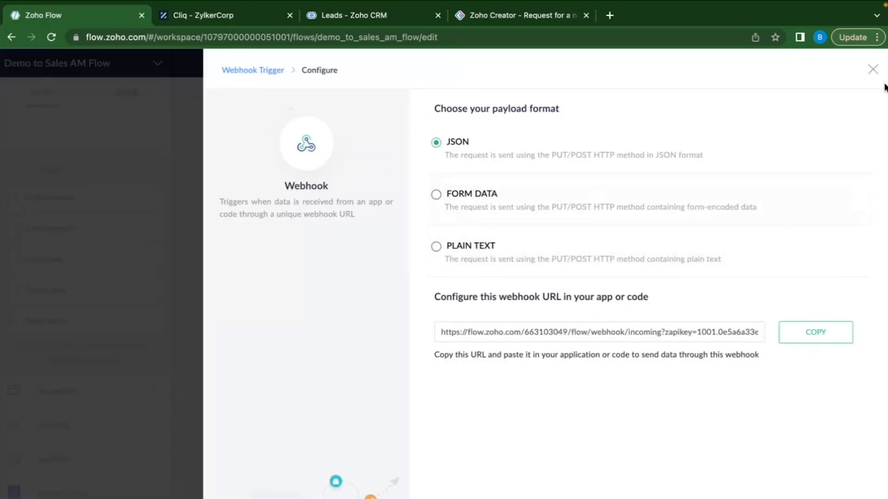
left_click(873, 70)
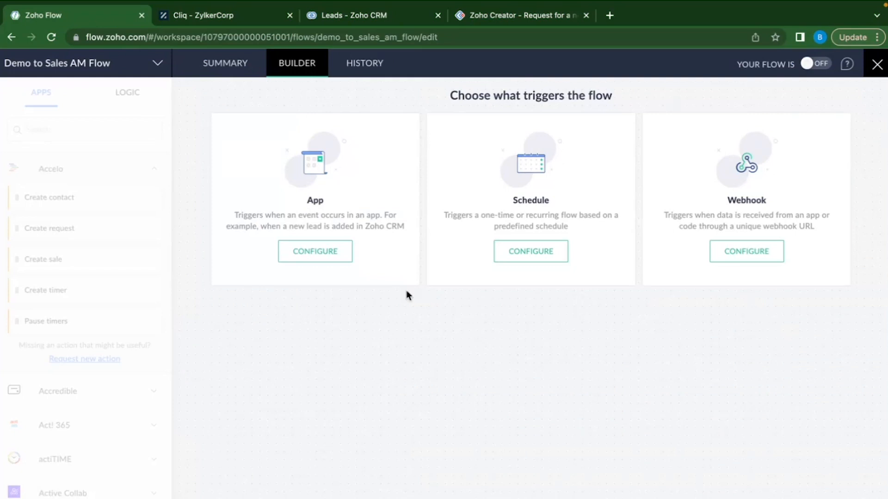
left_click(321, 214)
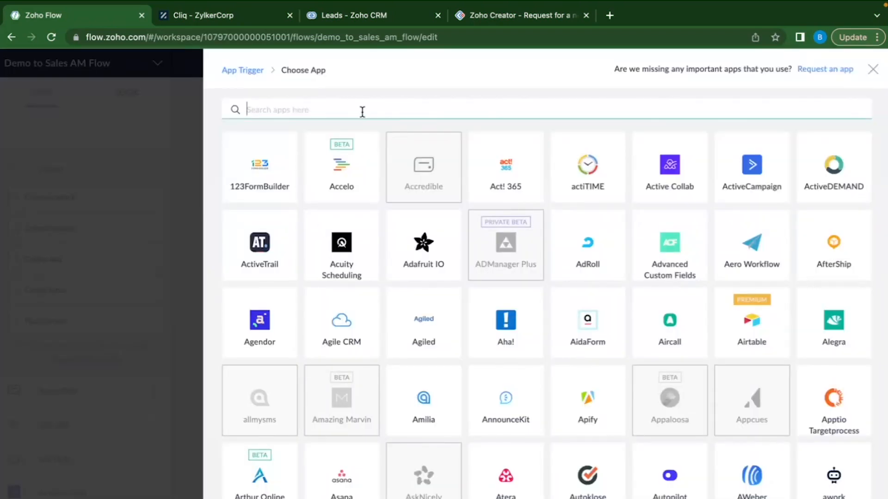
left_click(358, 110)
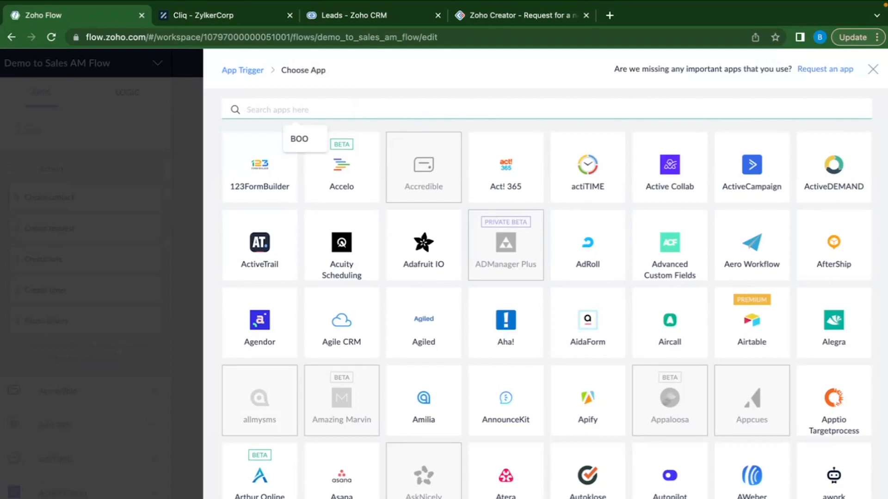
type("Creator")
left_click(272, 177)
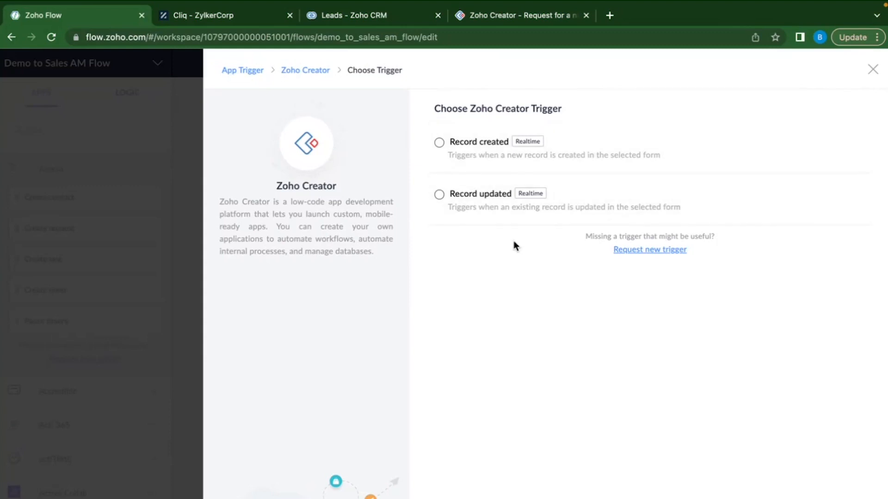
Trigger on Record created via Creator Connection, for the Request for a new ticket app's Book a demo form.
left_click(444, 151)
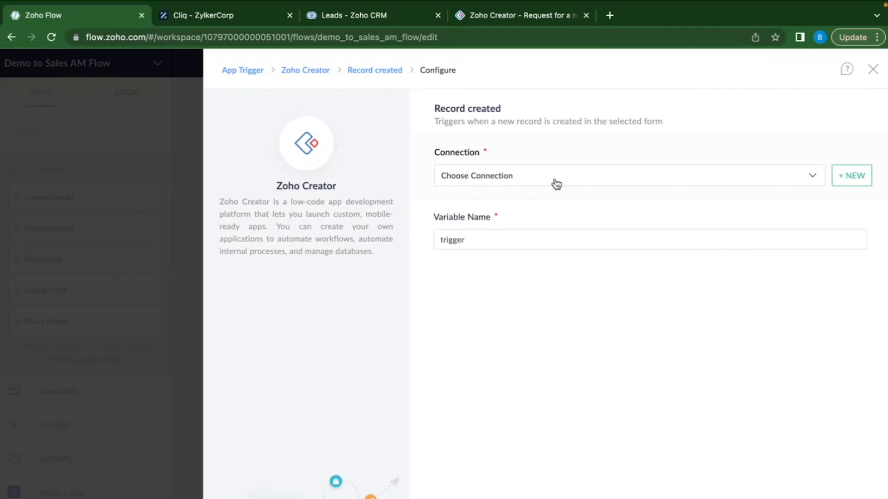
left_click(518, 181)
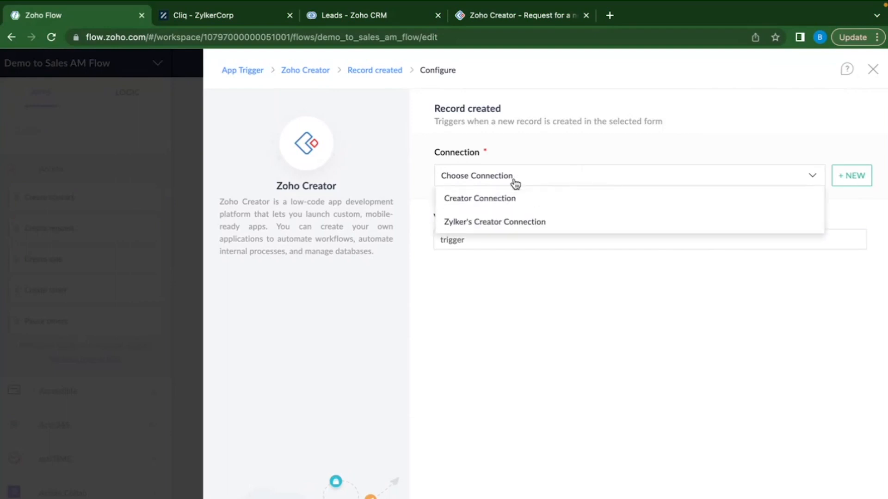
left_click(511, 198)
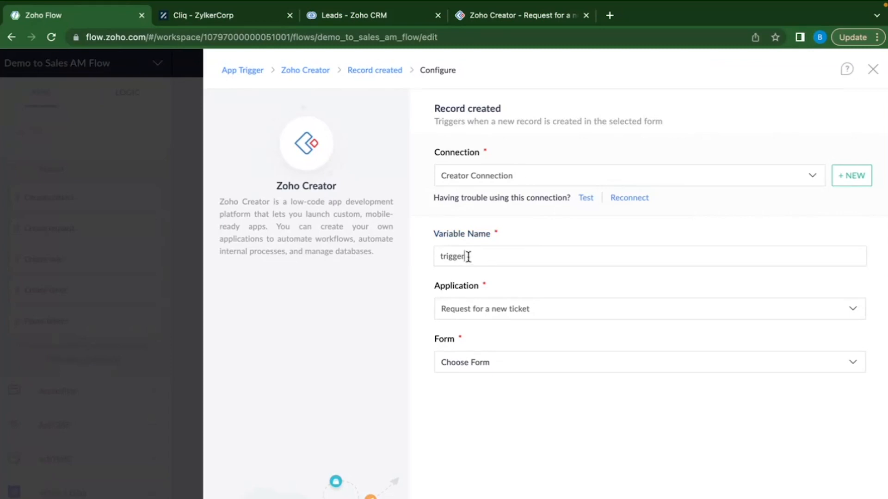
left_click(505, 311)
left_click(496, 330)
left_click(541, 312)
left_click(523, 330)
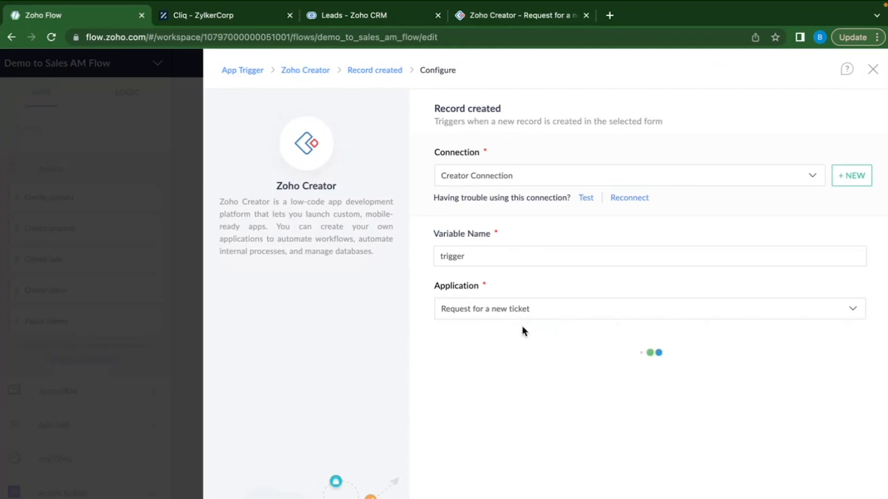
left_click(492, 373)
left_click(476, 409)
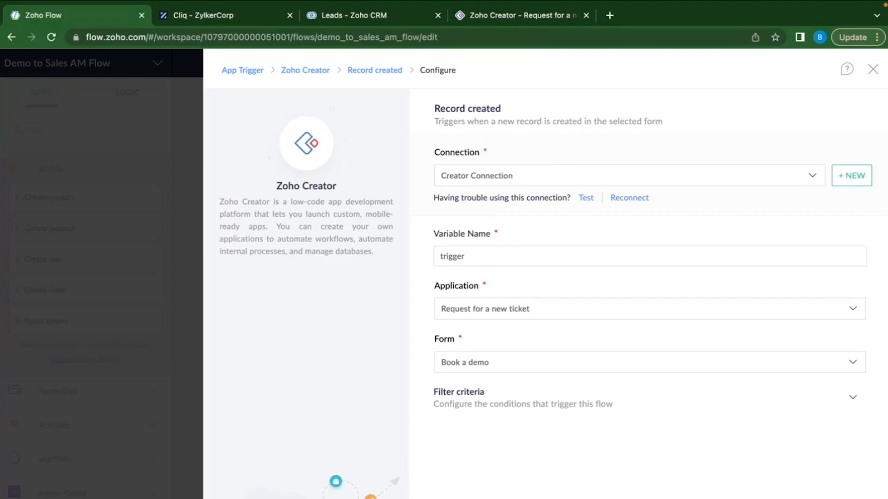
left_click(845, 494)
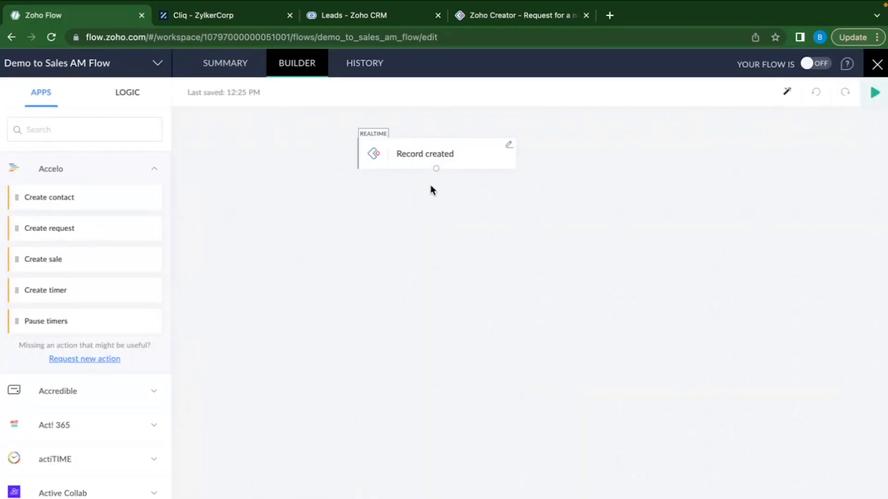
Rename the trigger step to 'Demo request created'.
double_click(451, 153)
triple_click(451, 153)
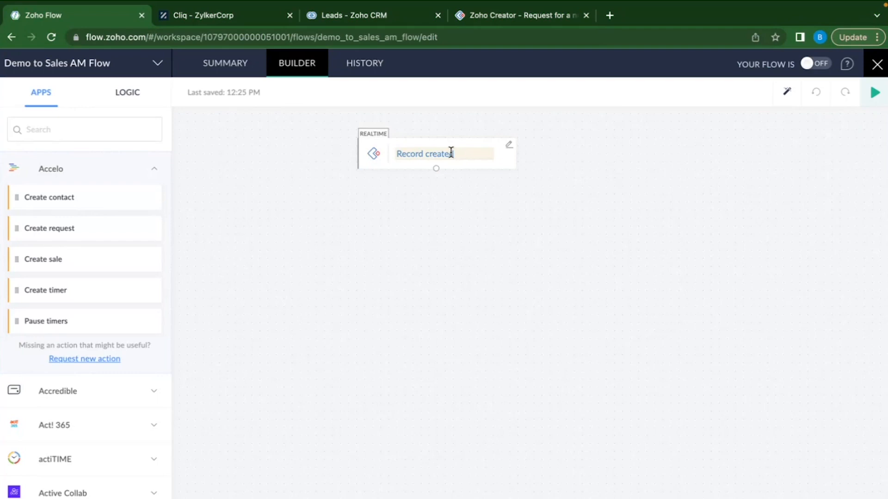
key("BackSpace")
type("Demo request created")
left_click(472, 198)
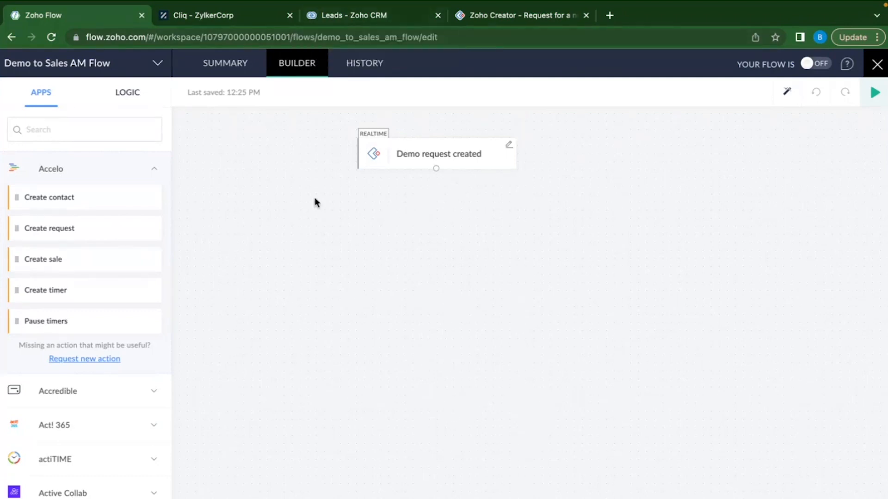
Search the Apps panel for 'Zoho CRM'.
left_click(97, 129)
type("Zoho CRM")
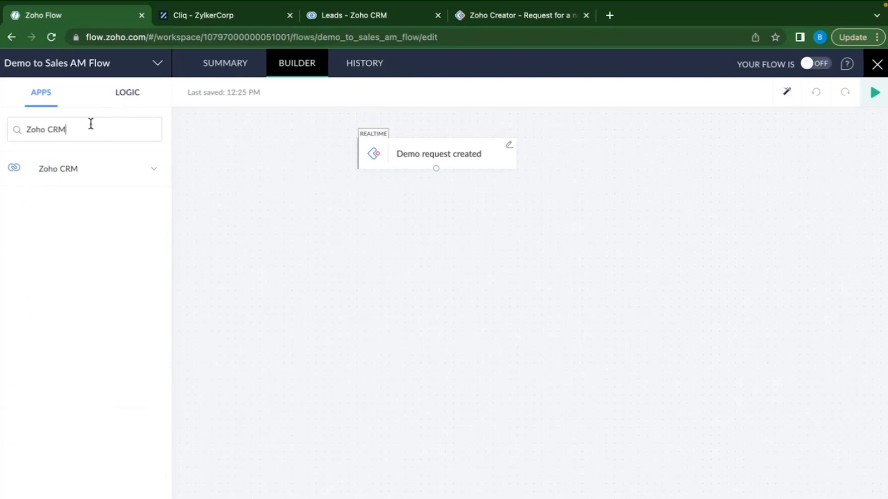
Drag Zoho CRM's Fetch lead action onto the canvas beneath the Demo request created trigger.
left_click(110, 174)
scroll(93, 394, "down", 8)
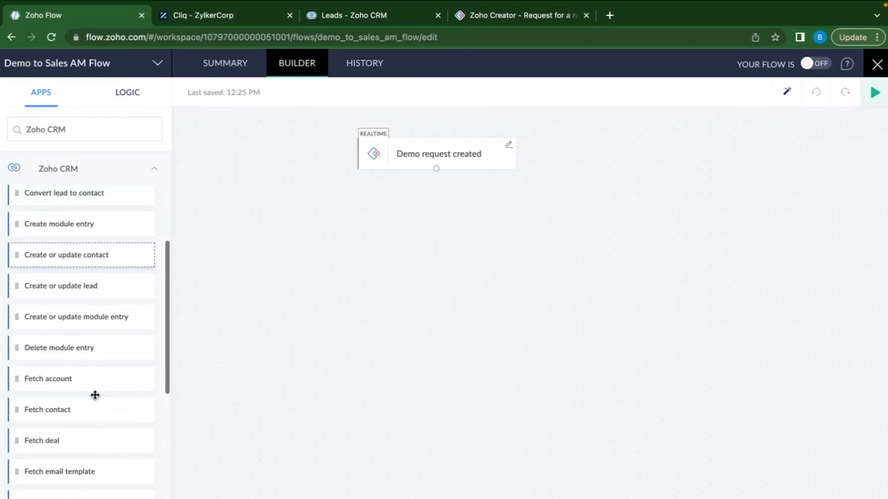
scroll(94, 395, "down", 4)
scroll(95, 396, "up", 2)
scroll(95, 395, "down", 2)
scroll(87, 384, "up", 10)
scroll(93, 343, "down", 3)
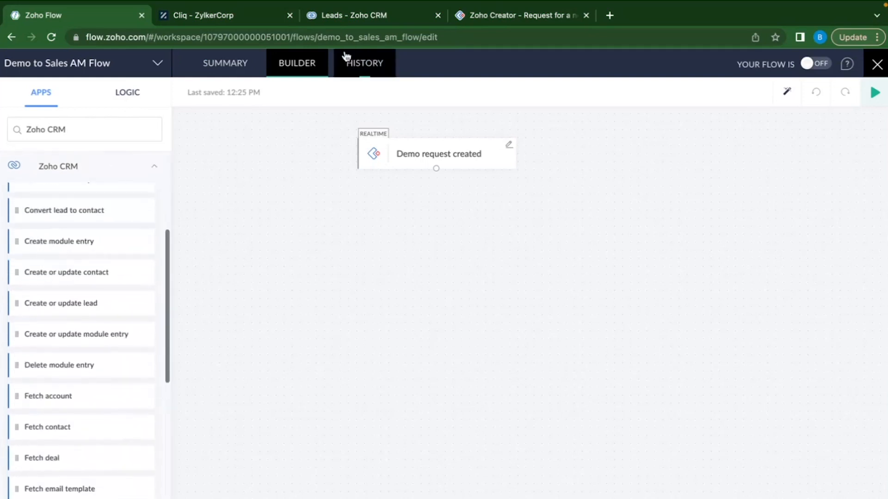
left_click(354, 18)
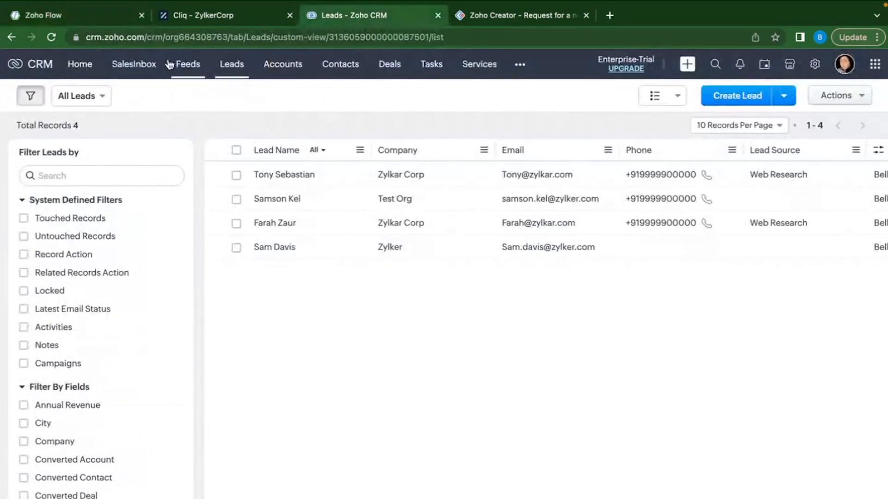
left_click(84, 21)
scroll(107, 410, "down", 3)
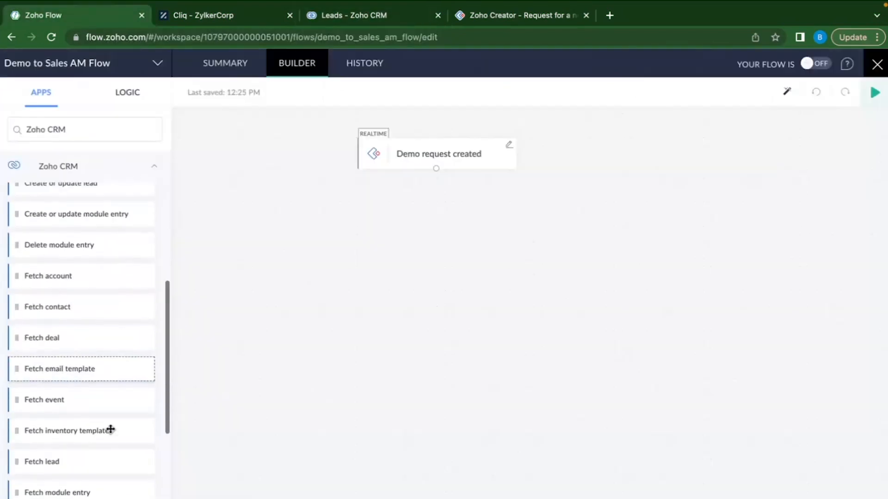
left_click_drag(65, 468, 422, 242)
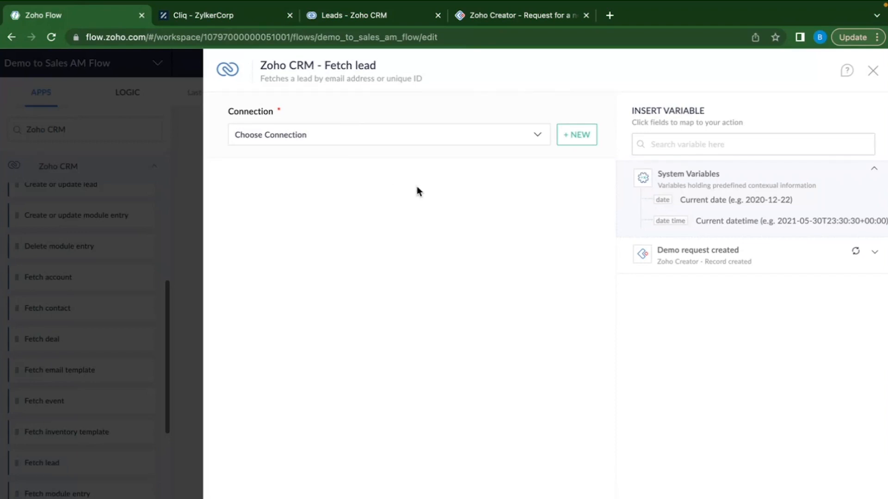
Set Fetch lead to use the CRM connection and search by the trigger's Email variable, then save.
left_click(341, 145)
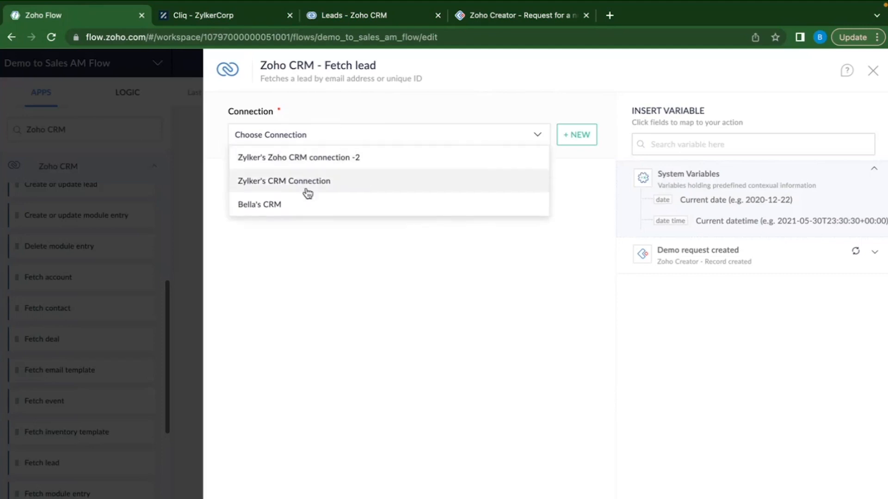
left_click(305, 211)
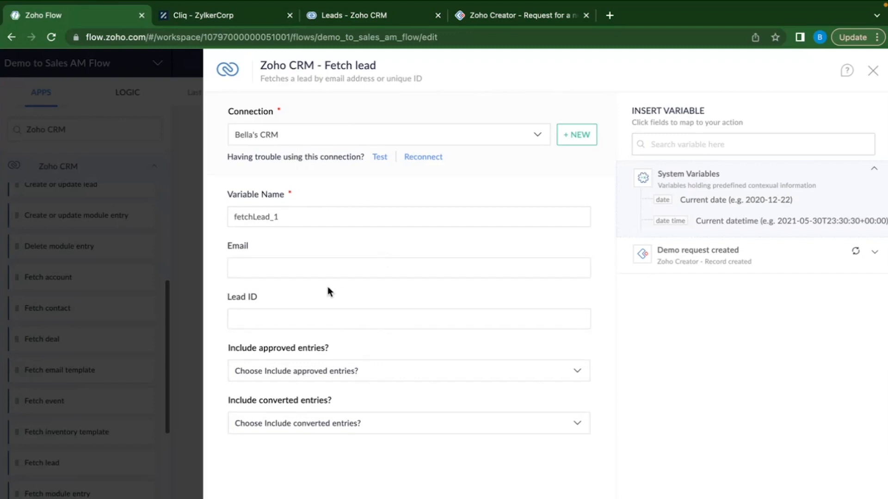
left_click(788, 267)
left_click(298, 274)
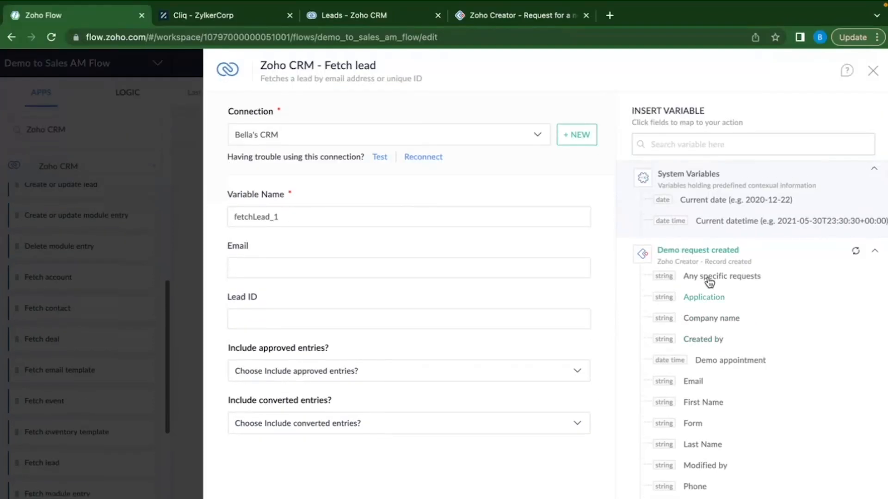
scroll(760, 414, "down", 2)
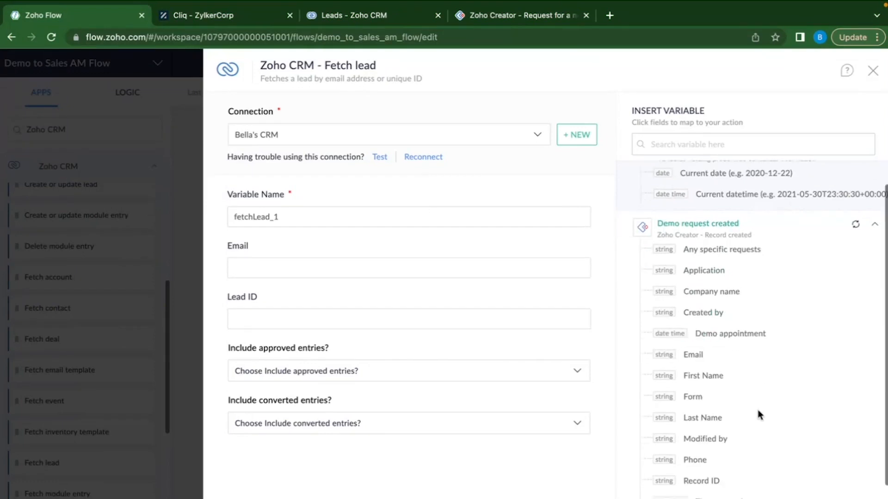
left_click(516, 21)
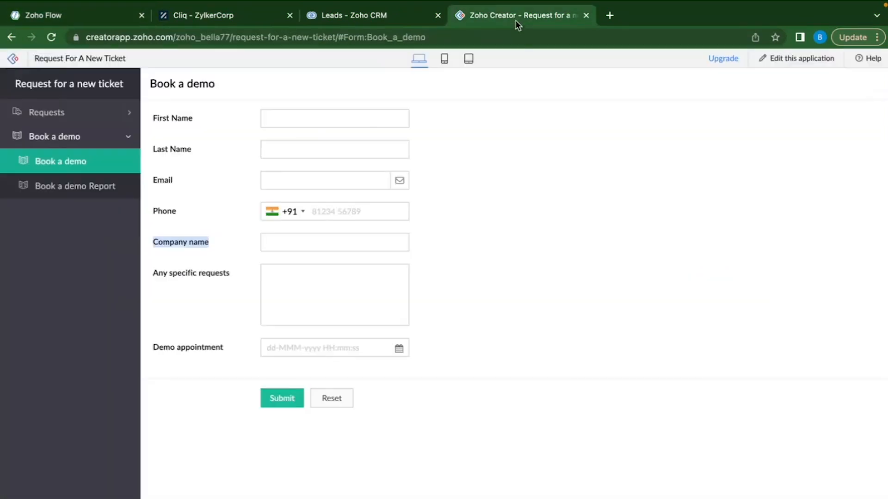
left_click(93, 17)
left_click(276, 270)
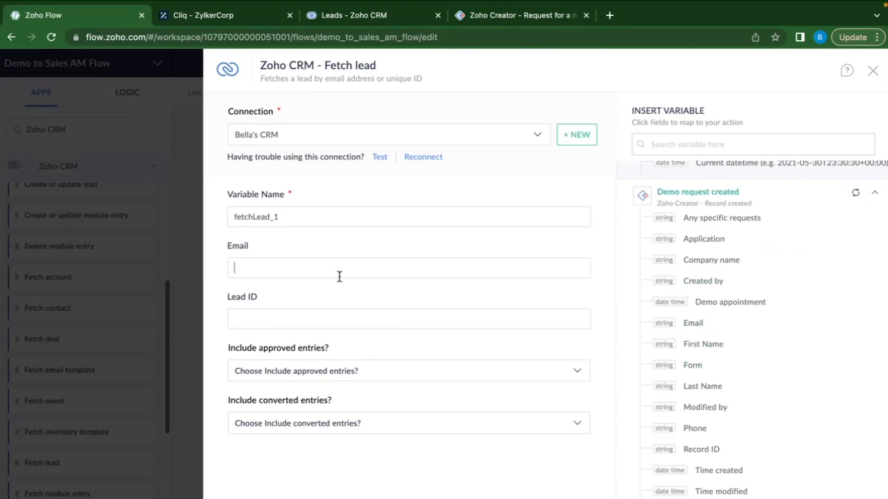
left_click(699, 326)
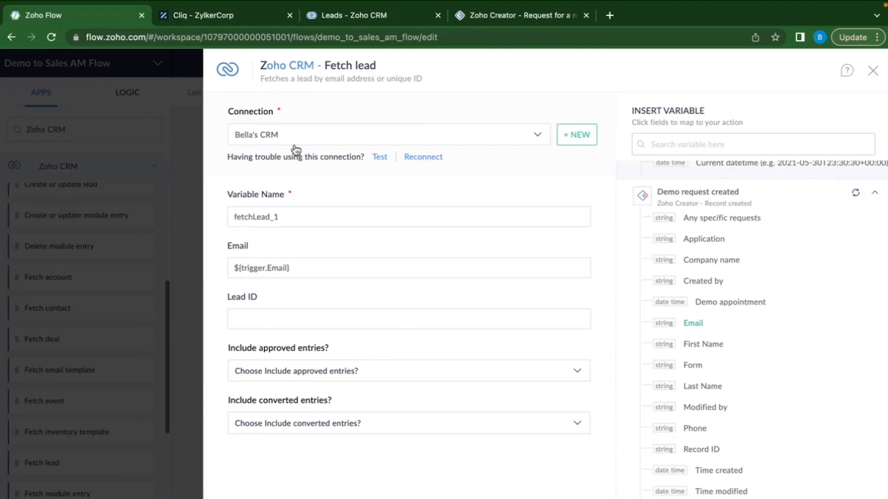
left_click(280, 217)
left_click(832, 498)
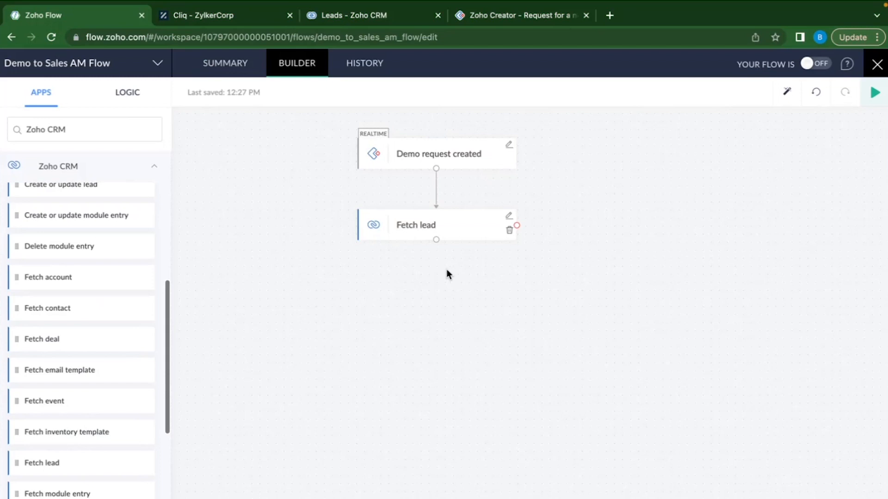
Switch the builder's left panel to the LOGIC tab.
left_click(127, 98)
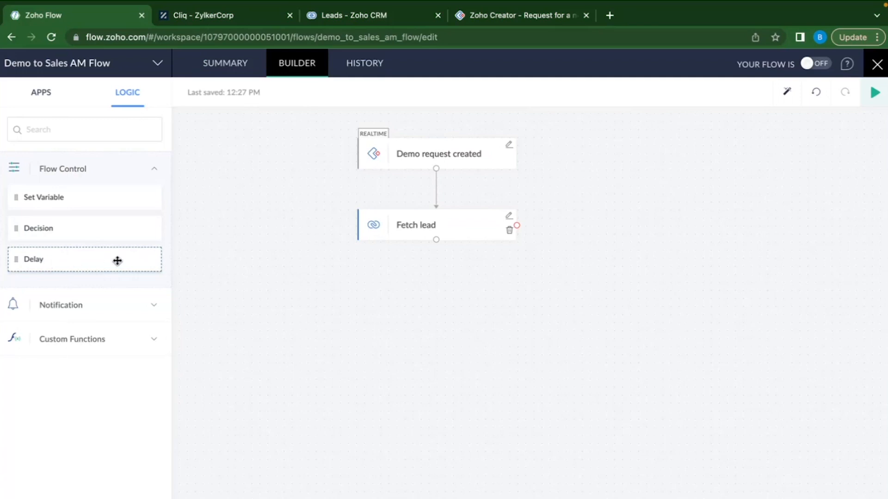
Expand the Custom Functions and Flow Control sections to reveal Set Variable, Decision and Delay.
left_click(135, 306)
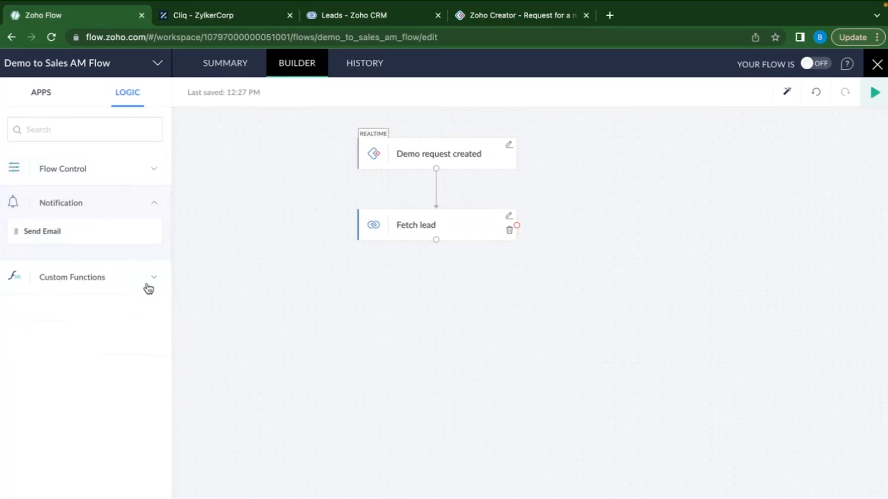
left_click(146, 284)
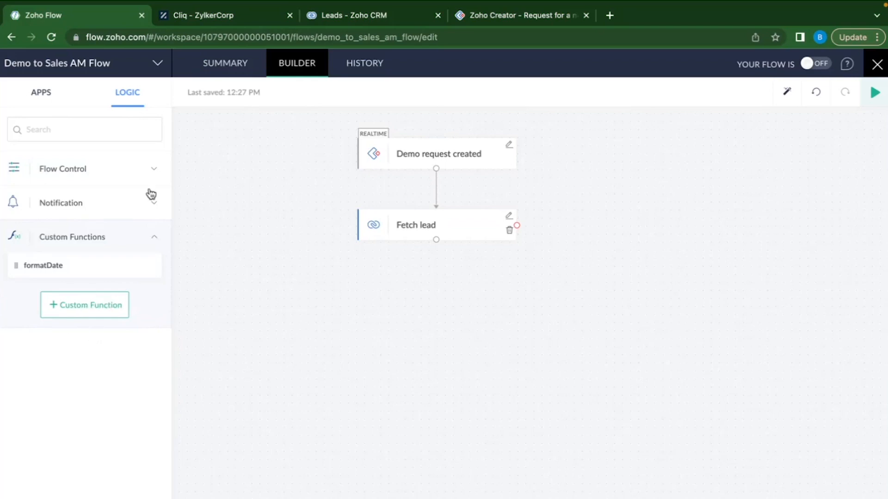
left_click(143, 176)
Add a Decision below Fetch lead whose condition1 checks that Lead ID is null.
left_click_drag(75, 229, 445, 301)
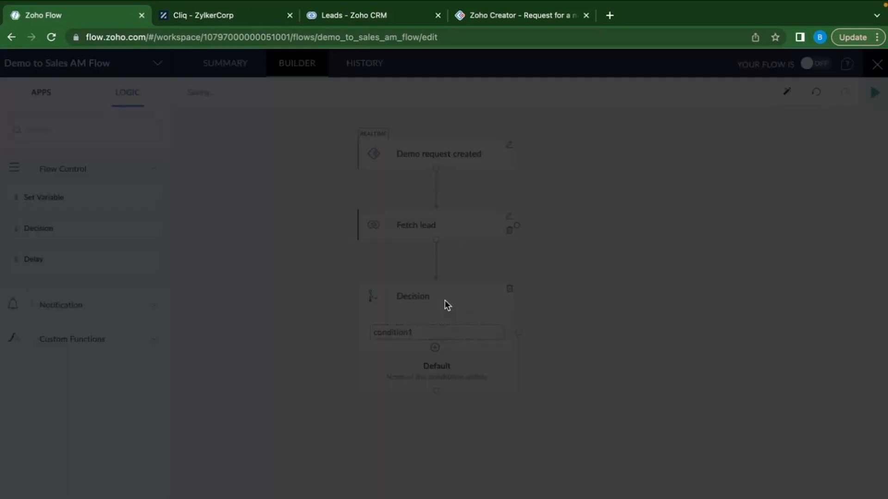
left_click(295, 141)
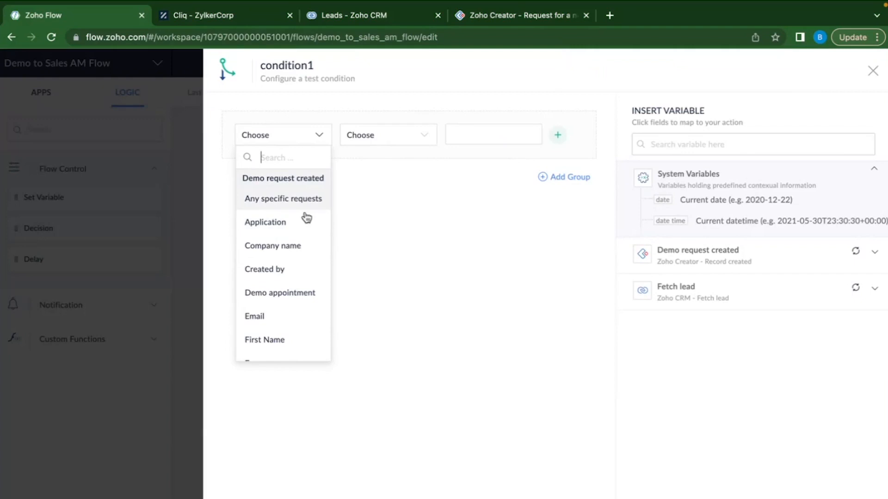
scroll(302, 229, "down", 5)
scroll(298, 259, "down", 5)
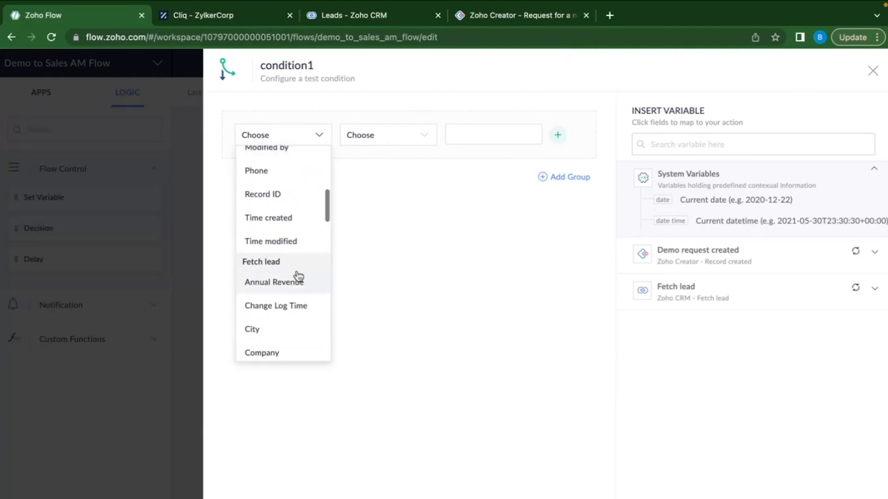
scroll(287, 195, "up", 10)
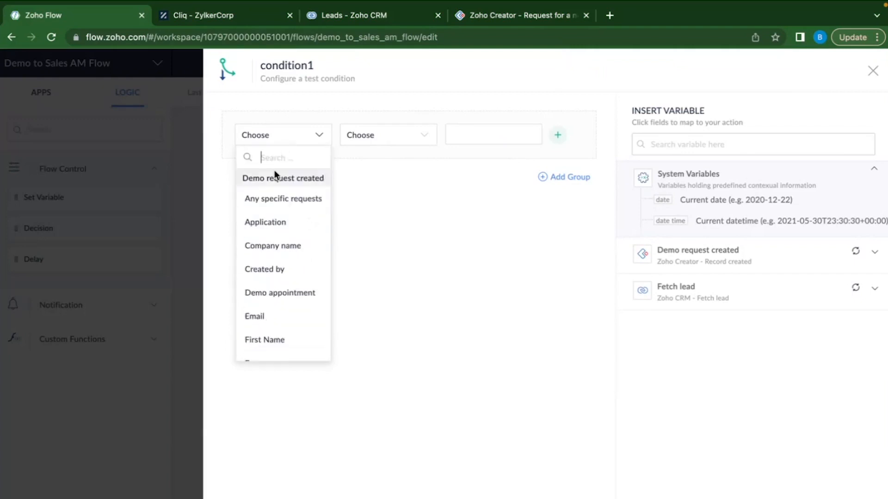
type("ID")
left_click(277, 240)
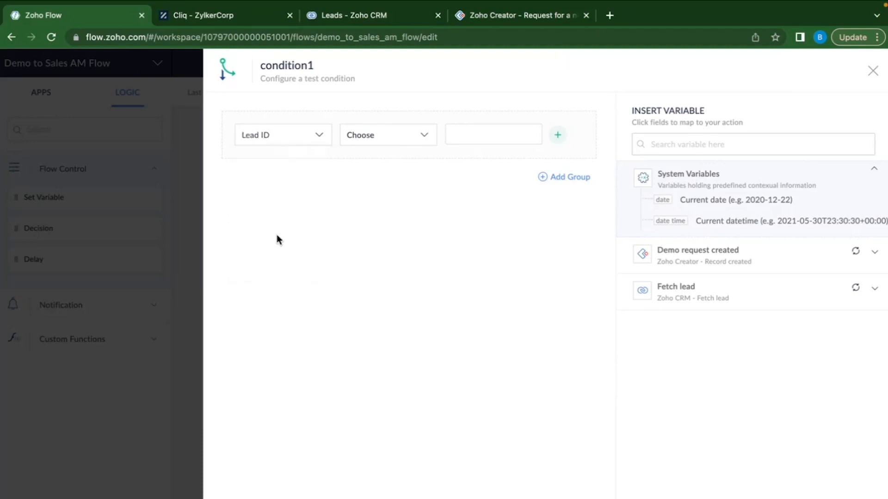
left_click(398, 139)
scroll(394, 241, "down", 2)
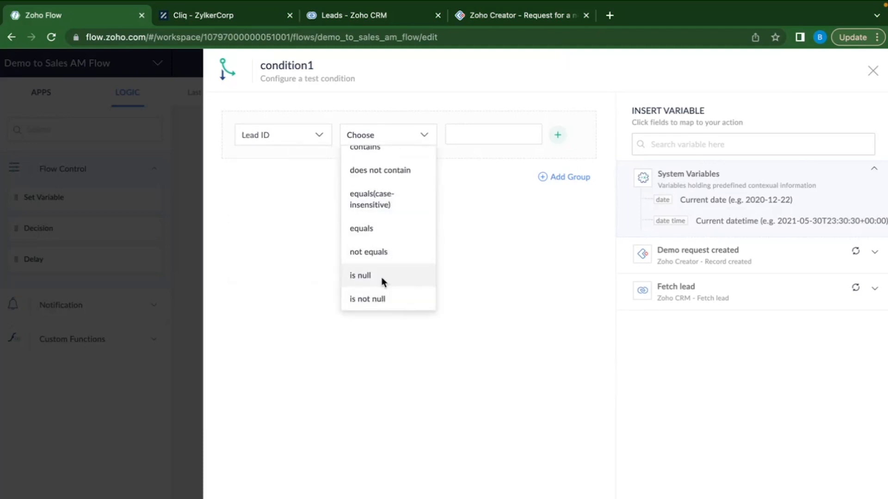
left_click(383, 280)
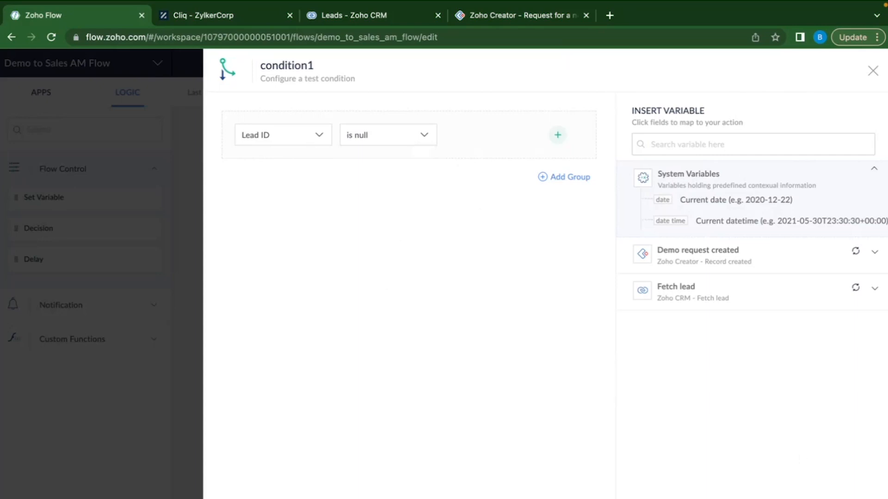
left_click(652, 495)
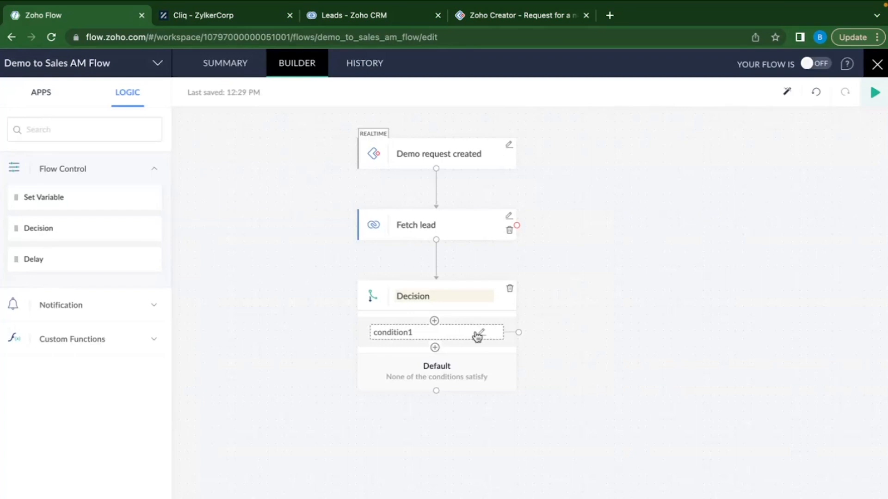
Rename condition1 to 'Lead was not found'.
double_click(406, 333)
key("BackSpace")
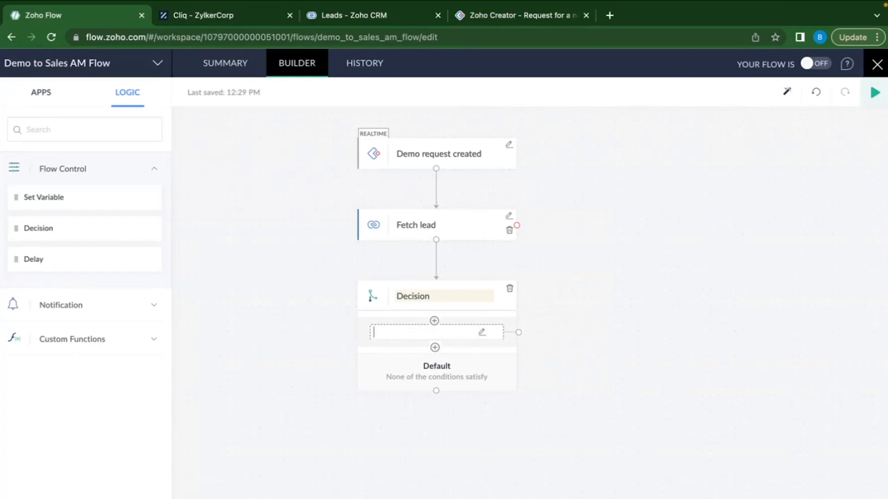
type("Lead")
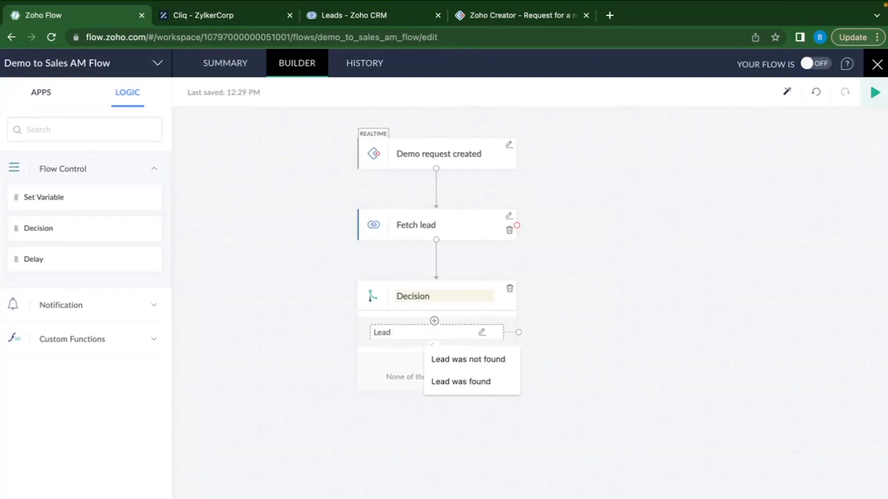
left_click(469, 358)
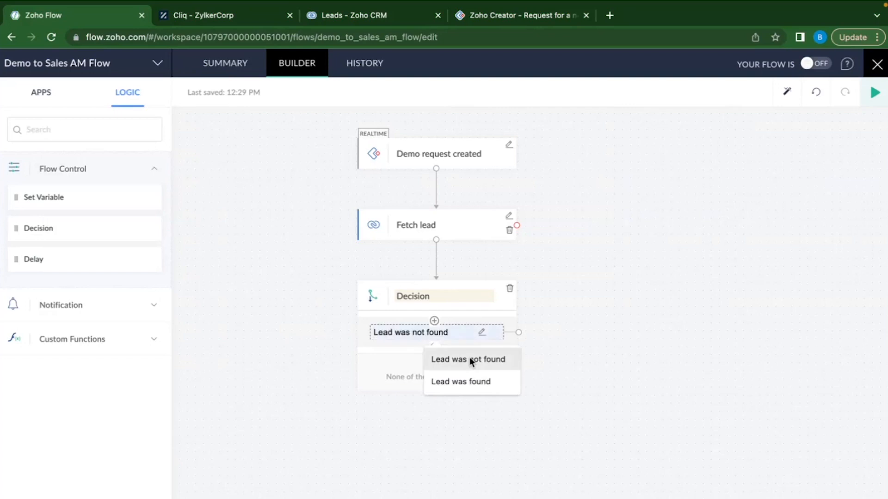
Add a condition2 branch that checks Lead ID is not null.
left_click(435, 349)
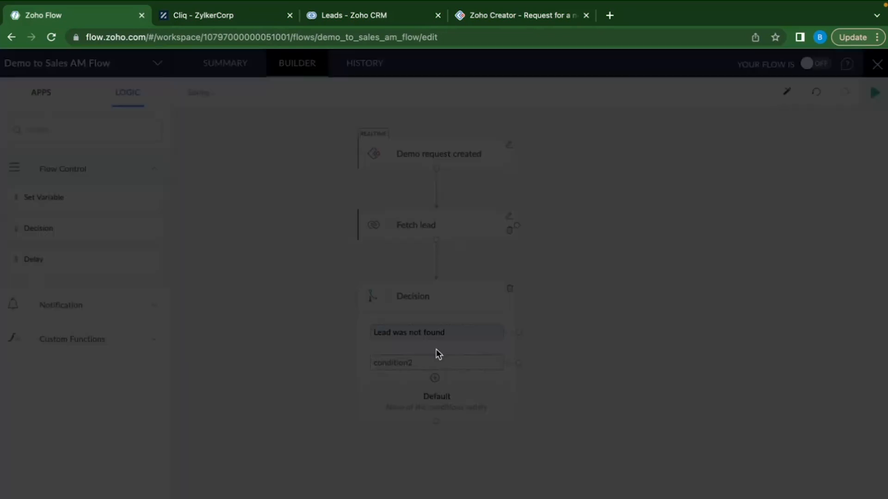
left_click(301, 138)
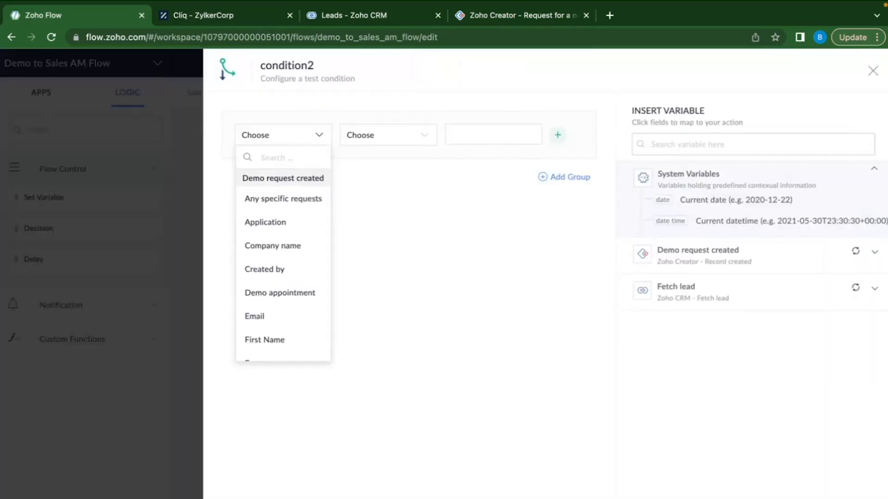
type("id")
left_click(293, 241)
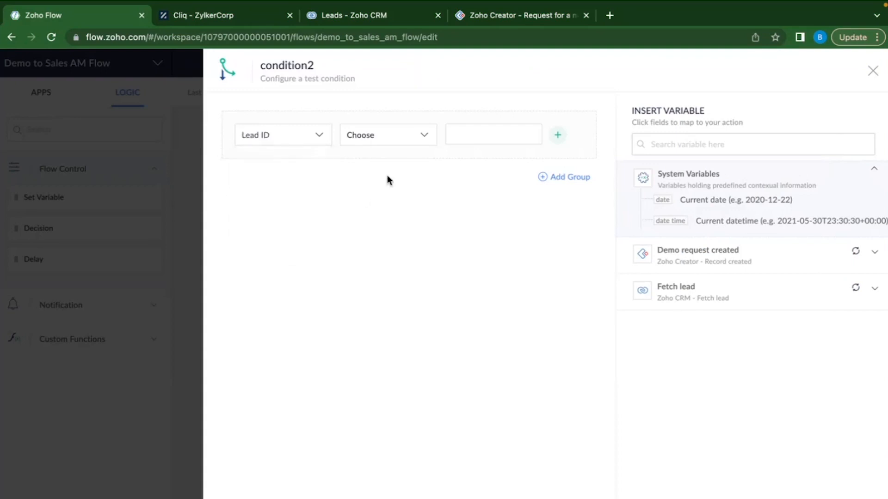
left_click(409, 138)
scroll(394, 255, "down", 3)
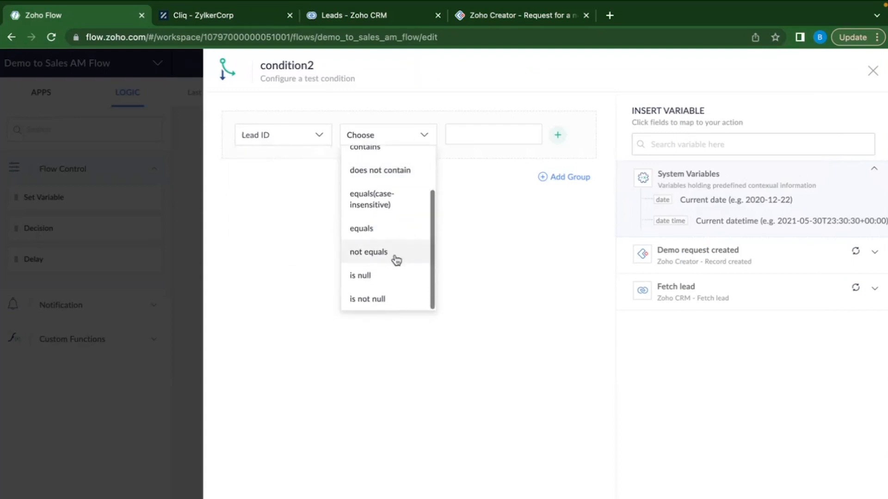
left_click(391, 300)
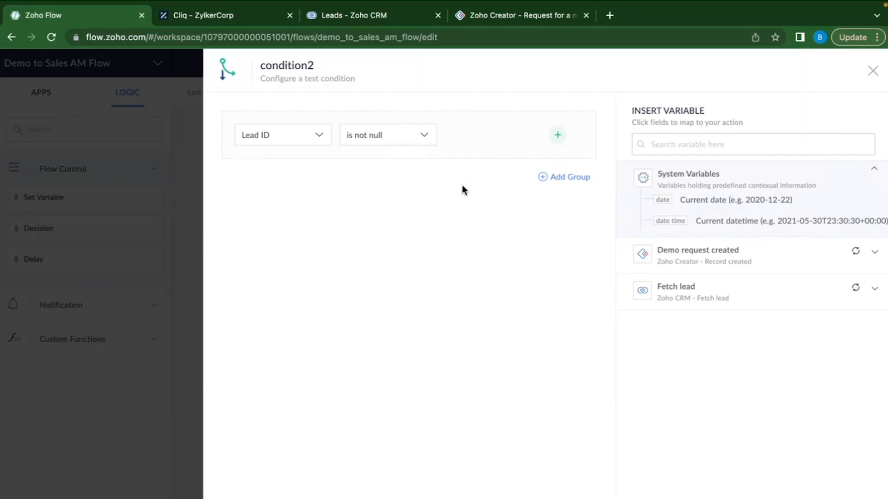
left_click(444, 496)
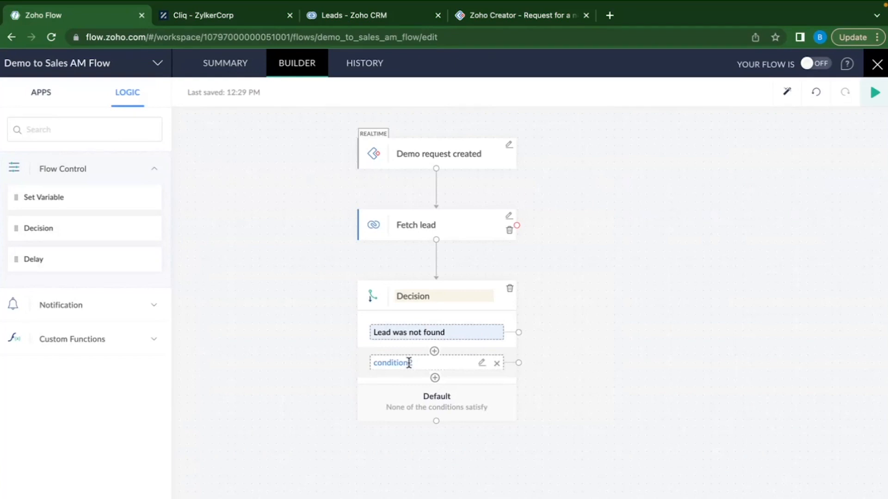
Rename condition2 to 'Lead was found'.
left_click(409, 362)
type("Le")
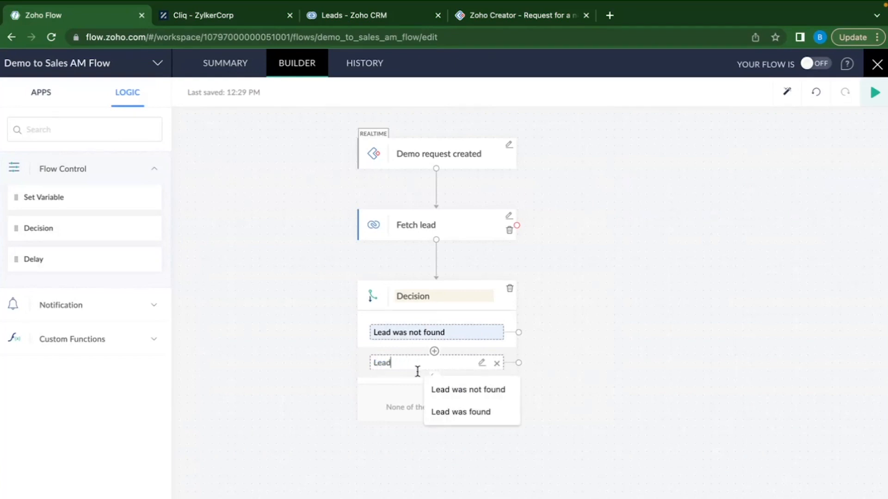
type("ad")
left_click(460, 412)
left_click(482, 333)
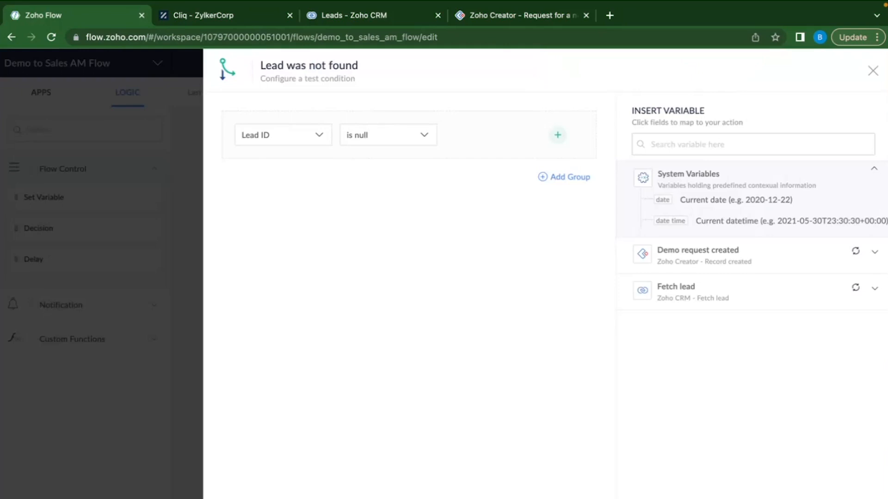
Close the Lead was not found condition panel after checking that Lead ID is null.
left_click(571, 498)
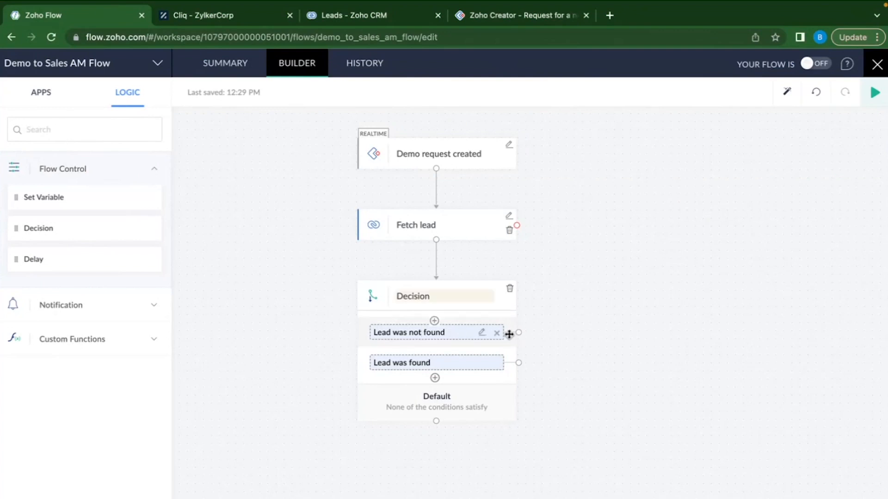
Find Zoho CRM among the apps and drop Create or update lead onto the Lead was not found branch.
left_click(87, 140)
type("ZohoCRM")
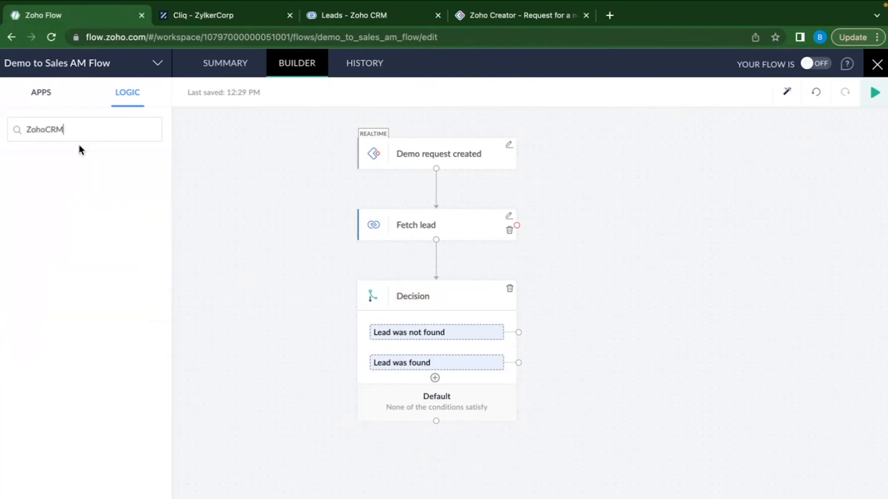
left_click(43, 130)
left_click(81, 128)
left_click(59, 104)
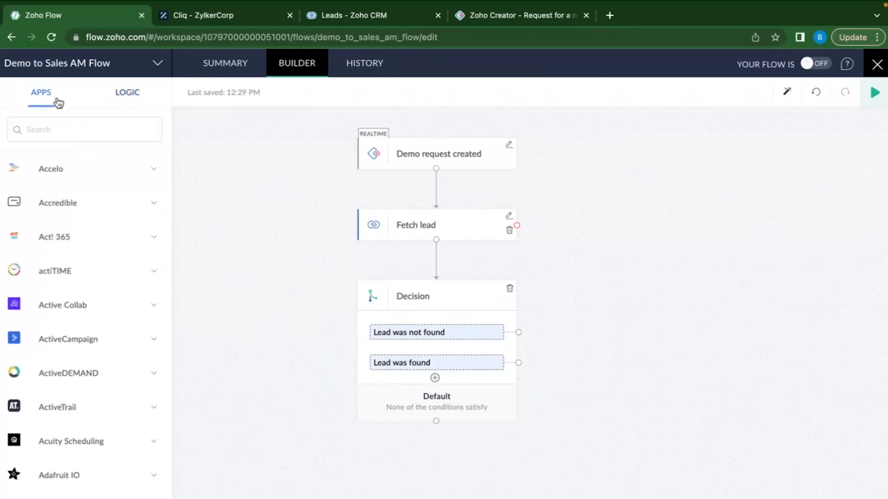
left_click(70, 130)
type("Zoho CRM")
scroll(96, 325, "up", 1)
scroll(92, 418, "down", 2)
scroll(92, 418, "up", 4)
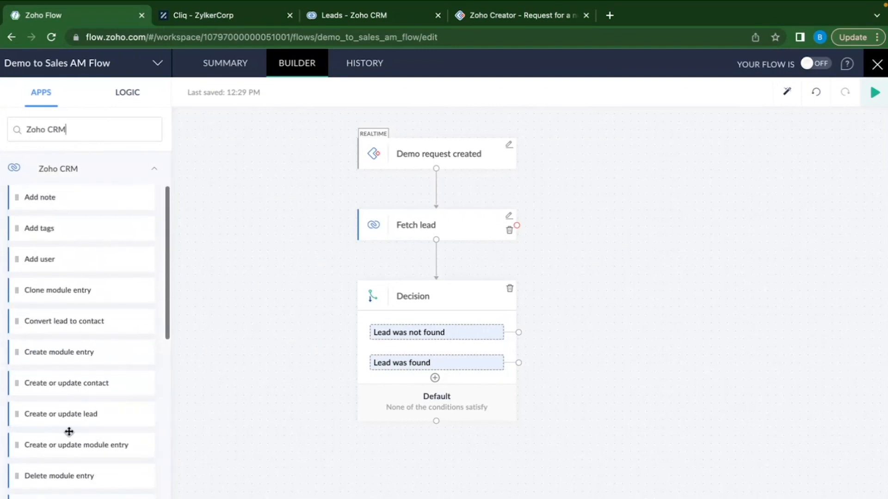
left_click_drag(54, 412, 774, 366)
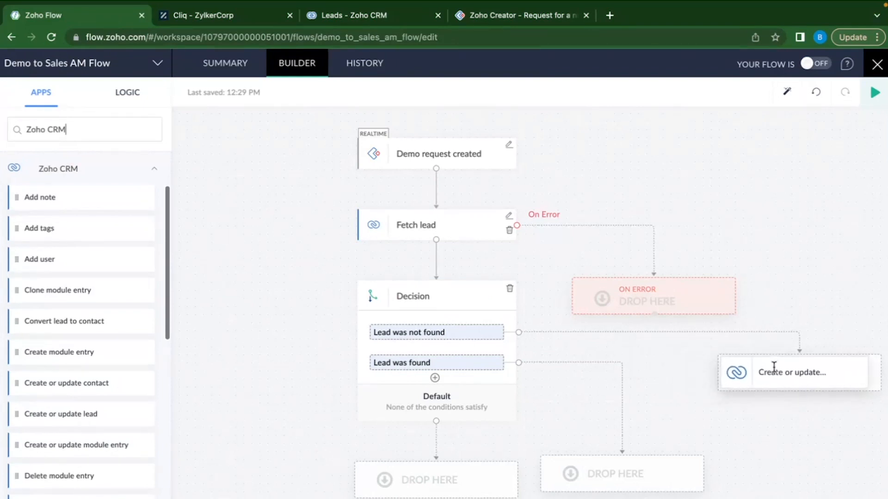
left_click_drag(773, 366, 775, 366)
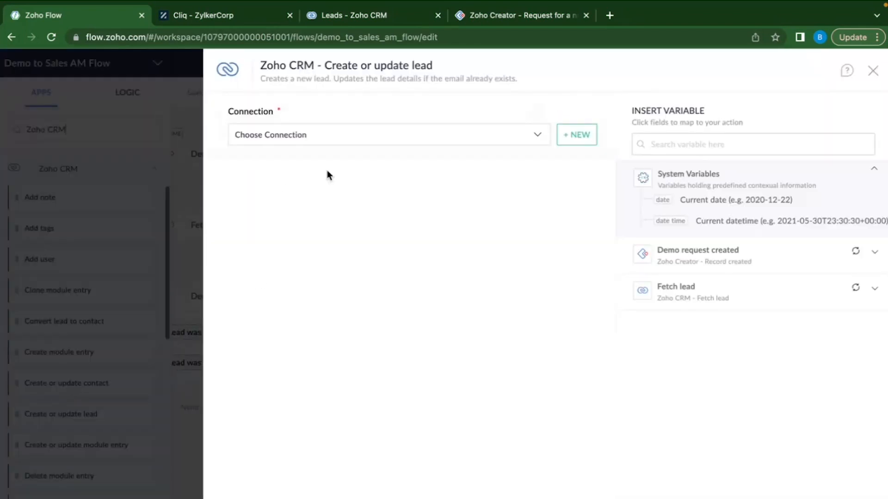
Select the existing Zoho CRM connection for the Create or update lead action.
left_click(354, 139)
left_click(301, 206)
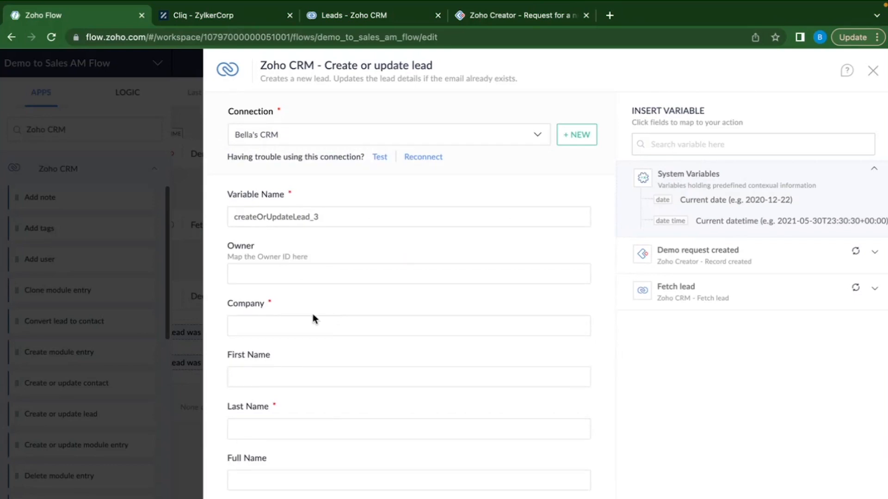
scroll(304, 322, "down", 1)
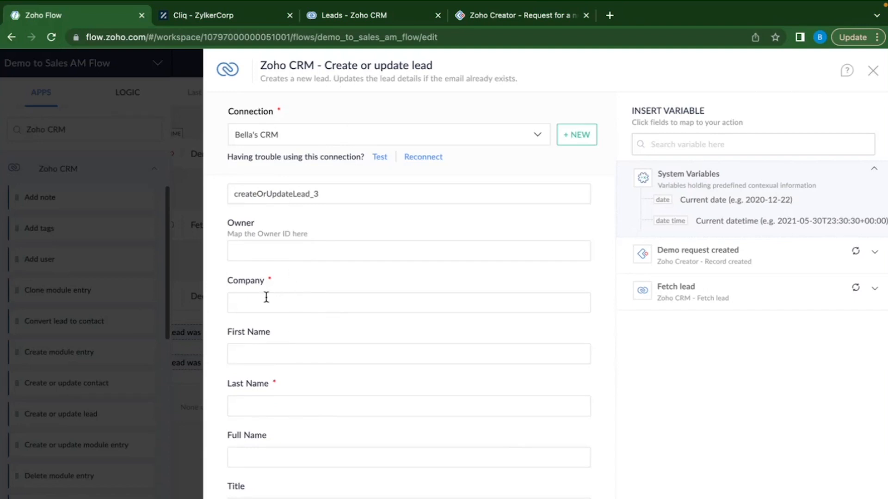
scroll(275, 311, "down", 2)
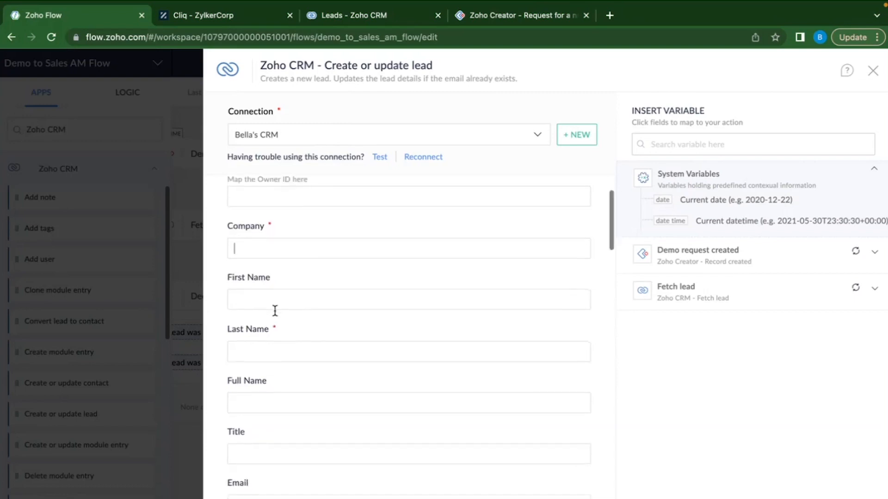
scroll(322, 355, "down", 20)
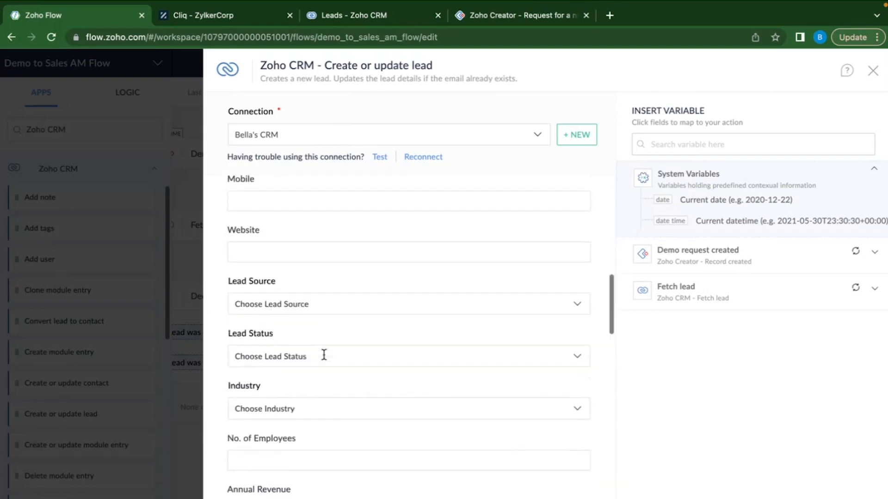
scroll(323, 354, "down", 4)
scroll(323, 354, "up", 20)
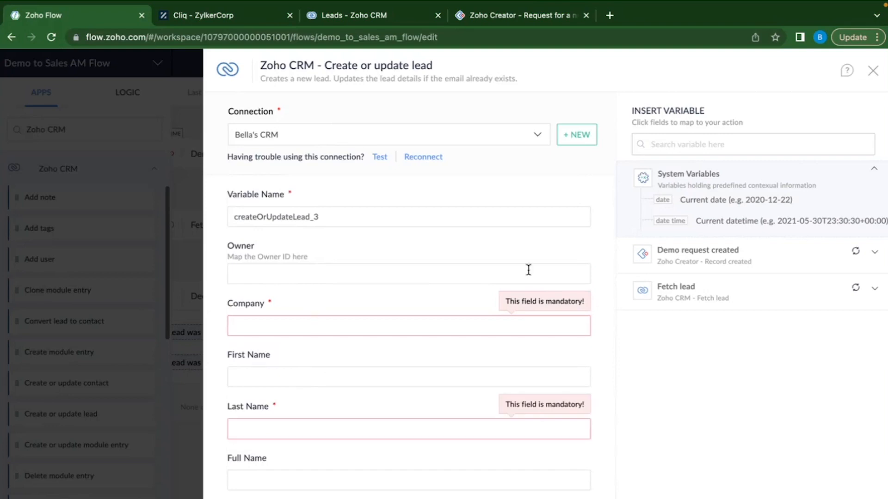
Map the demo request's Company name, First Name, Last Name, Email and Phone into the matching lead fields.
left_click(789, 257)
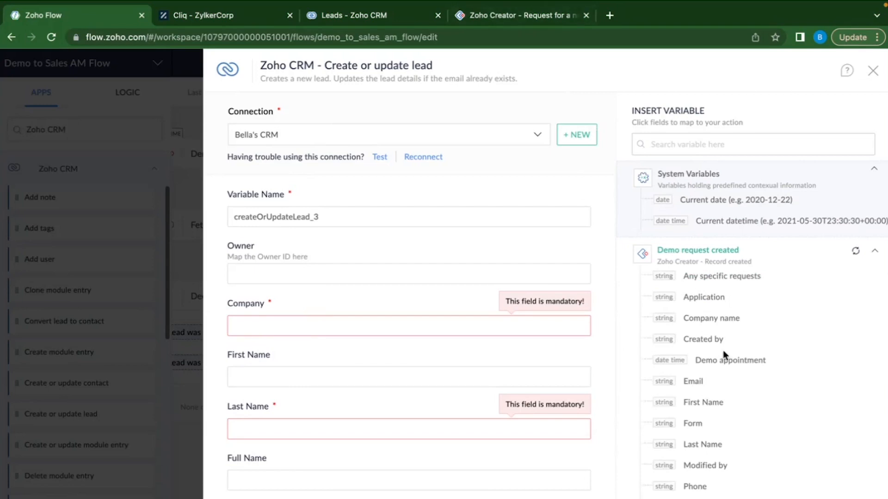
left_click(712, 324)
left_click(317, 381)
left_click(705, 403)
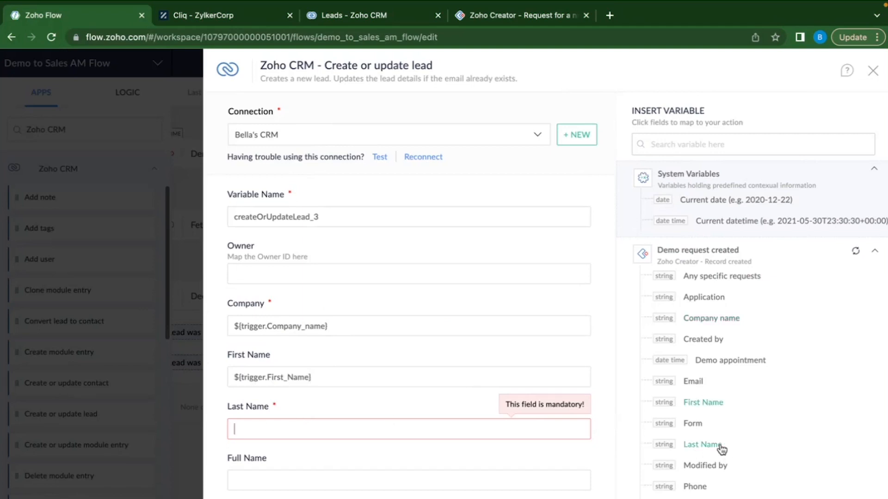
left_click(702, 444)
scroll(371, 362, "down", 2)
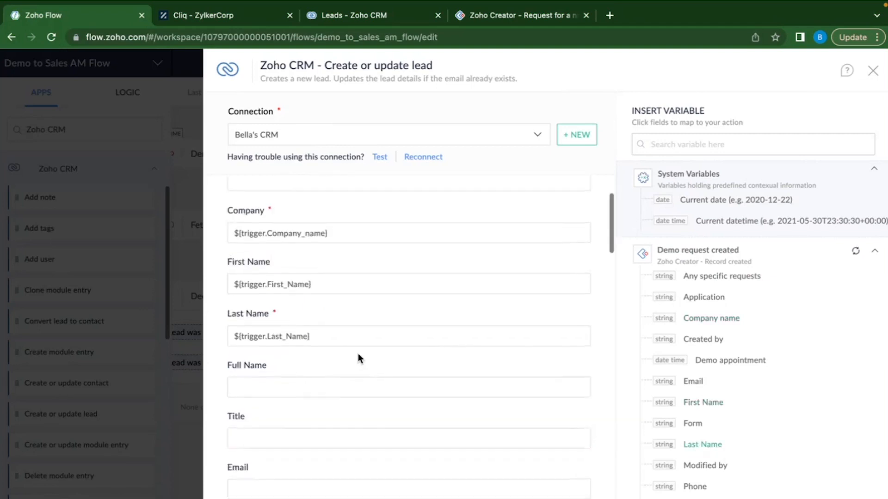
scroll(282, 388, "down", 3)
left_click(273, 354)
left_click(693, 382)
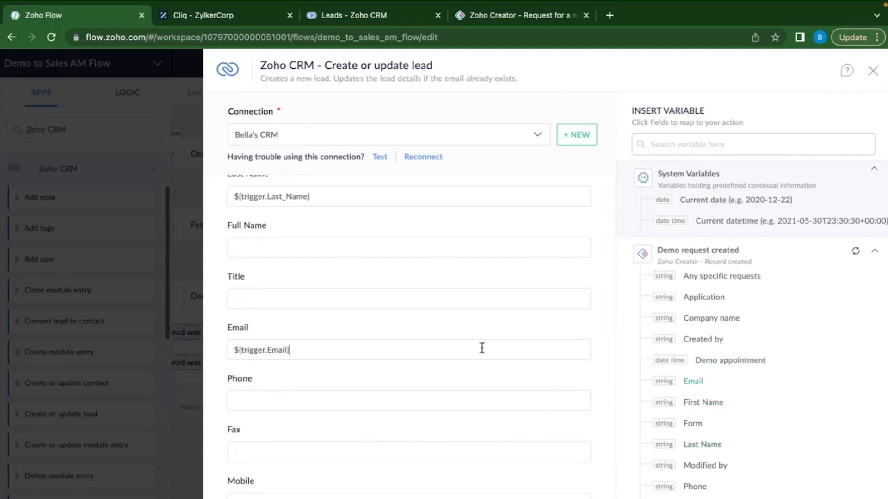
scroll(462, 347, "down", 2)
left_click(460, 339)
left_click(697, 488)
Check the Lead Source options and leave the field unset.
scroll(462, 393, "down", 4)
scroll(459, 393, "down", 2)
left_click(354, 263)
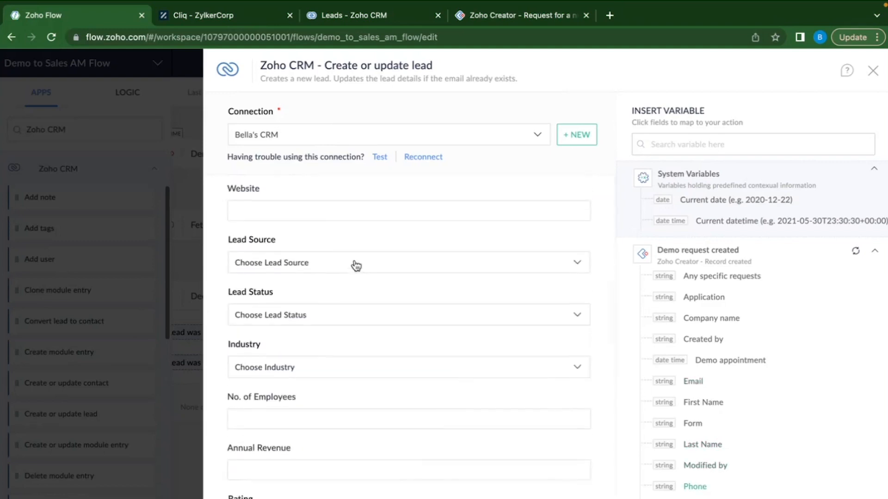
scroll(311, 359, "down", 2)
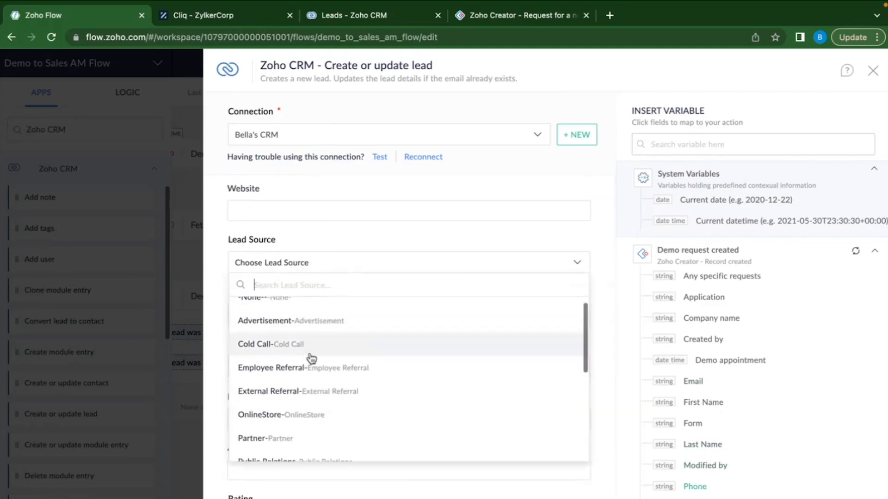
left_click(303, 264)
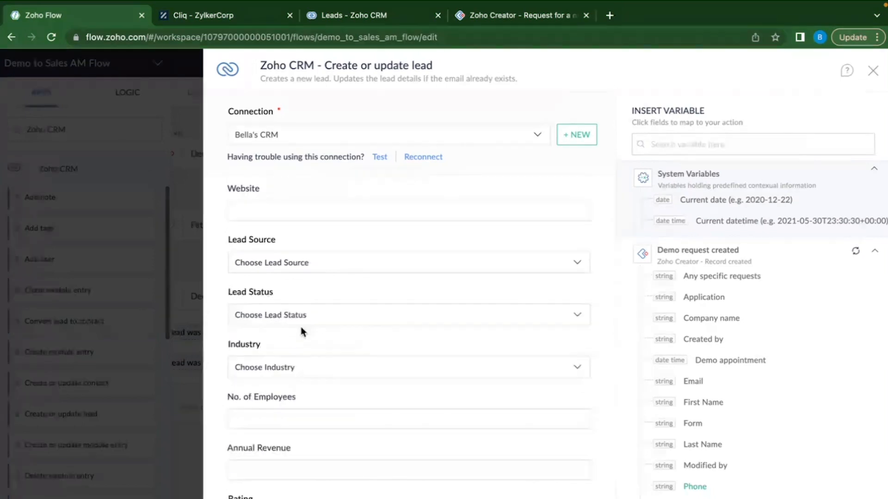
scroll(343, 427, "down", 5)
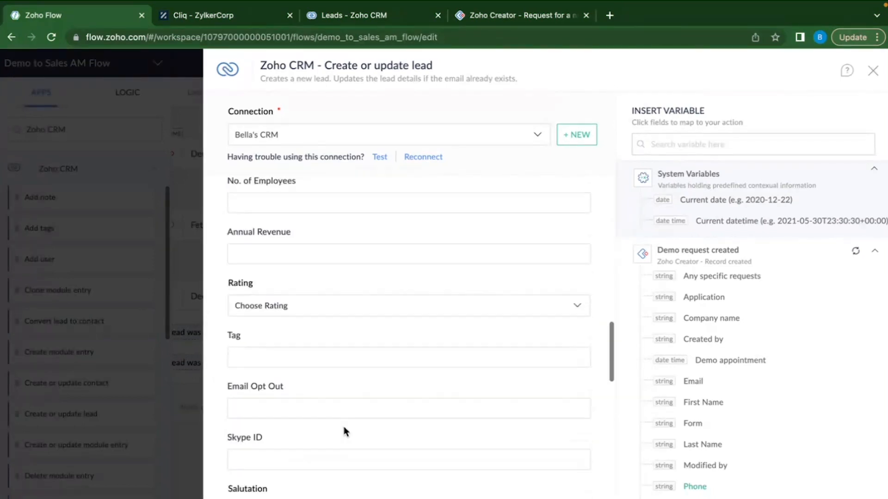
scroll(343, 426, "up", 7)
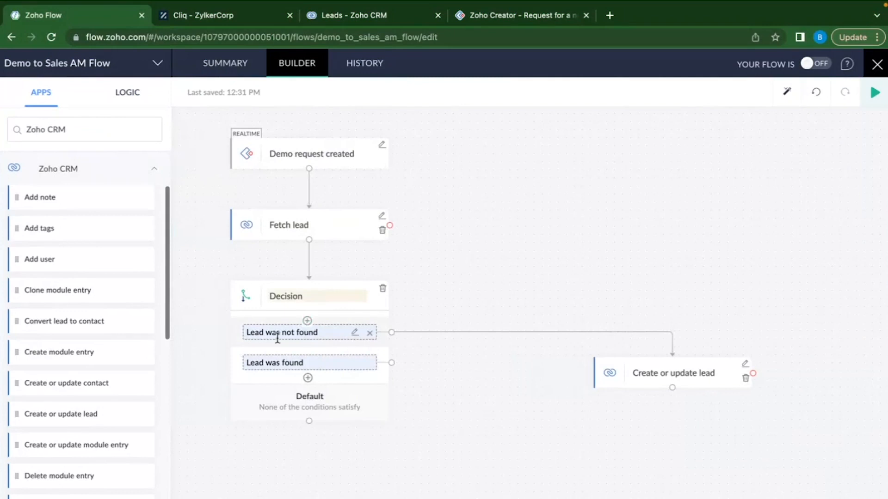
Drag the Create or update lead step leftward toward the Decision block.
left_click_drag(688, 361, 619, 361)
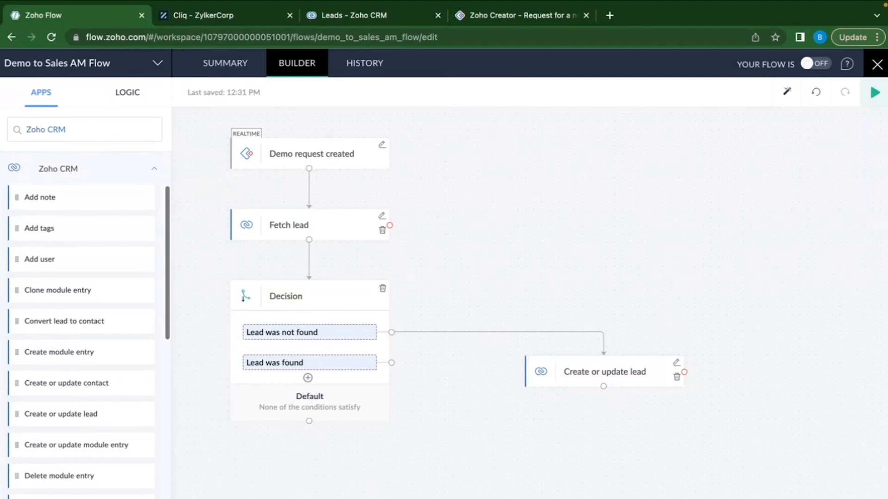
left_click(128, 94)
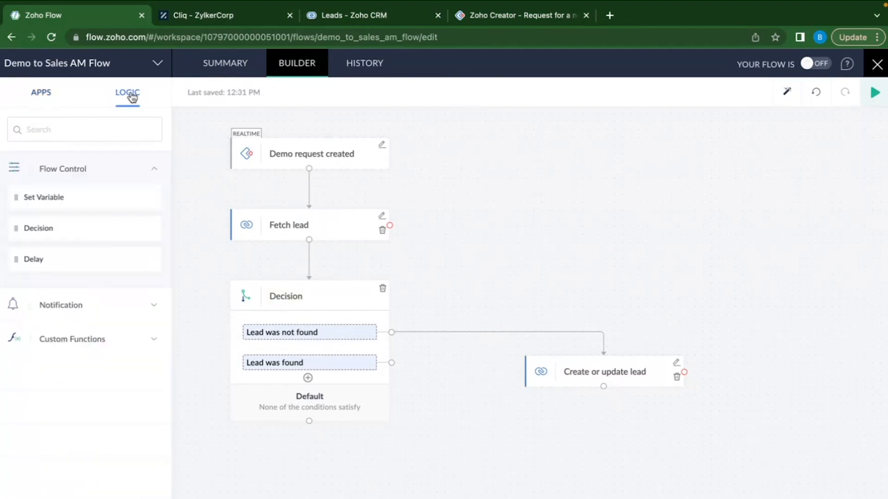
Add a Send Email step below Create or update lead with a sender address and the recipient's e-mail.
left_click(79, 316)
left_click_drag(68, 234, 609, 447)
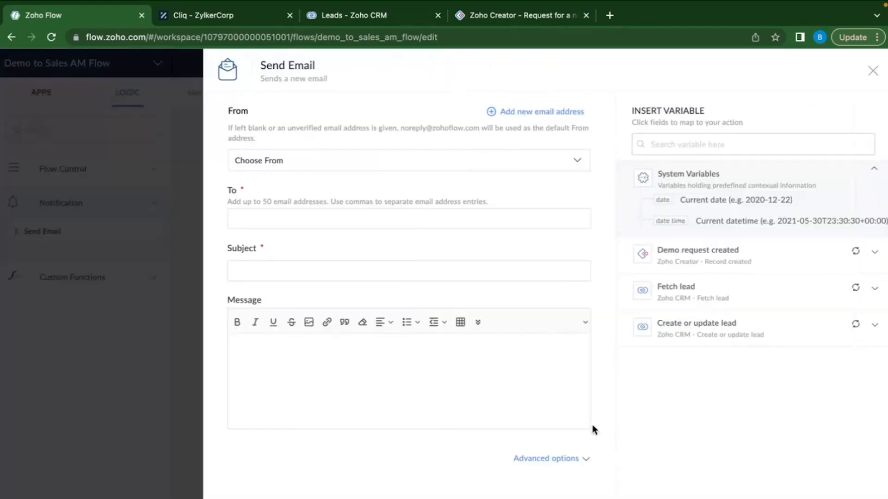
left_click(332, 163)
left_click(301, 190)
left_click(292, 219)
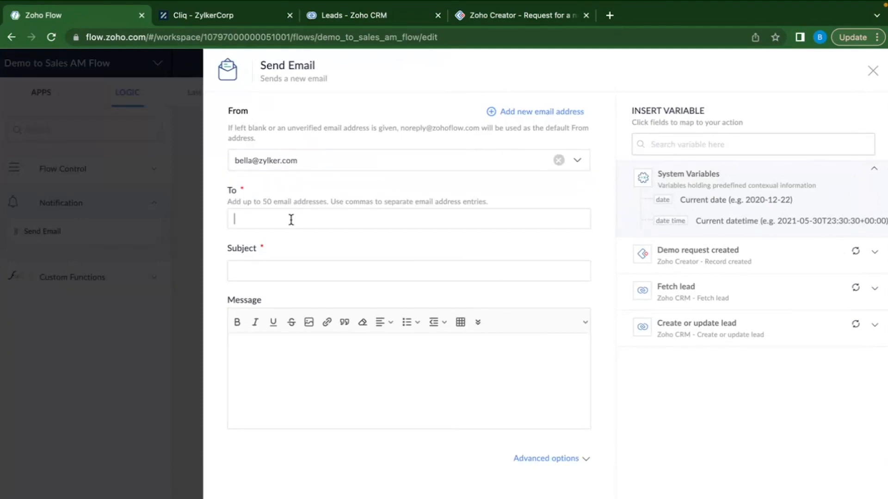
Build the subject 'A new prospect <First Name> from <Company name>' using the trigger variables.
type("A")
type(" ner")
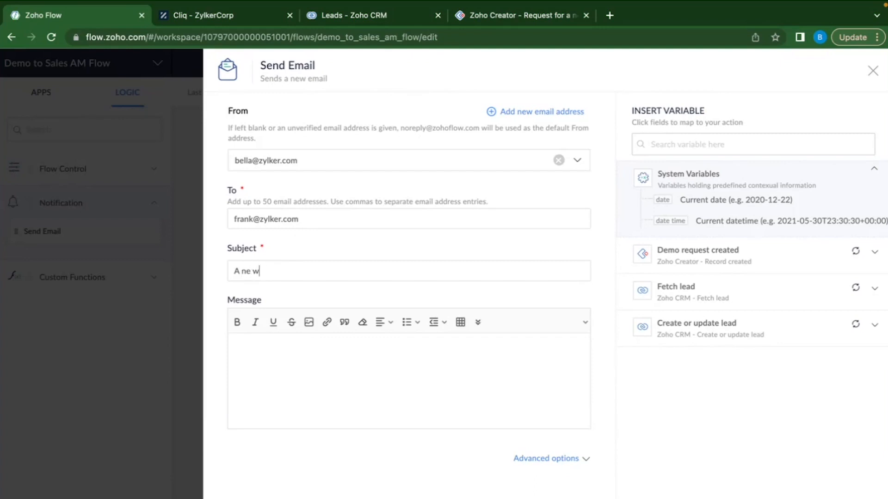
type(" prospect")
left_click(765, 256)
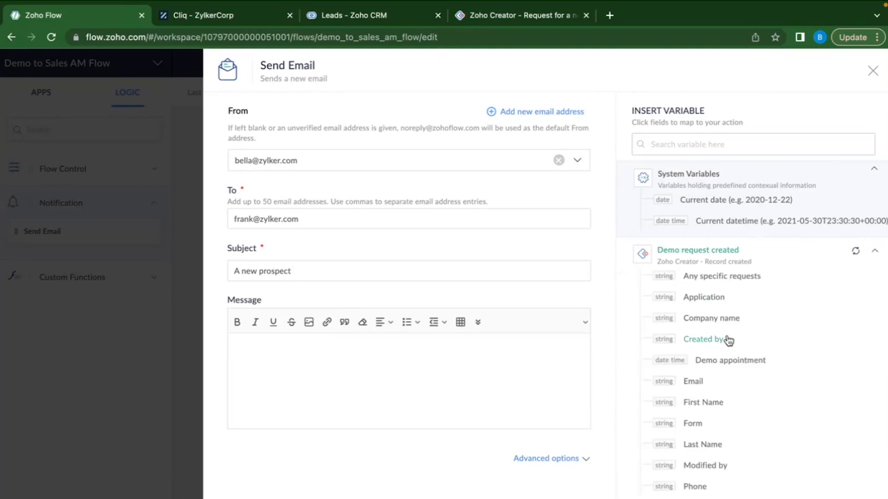
scroll(751, 381, "down", 2)
scroll(707, 403, "down", 1)
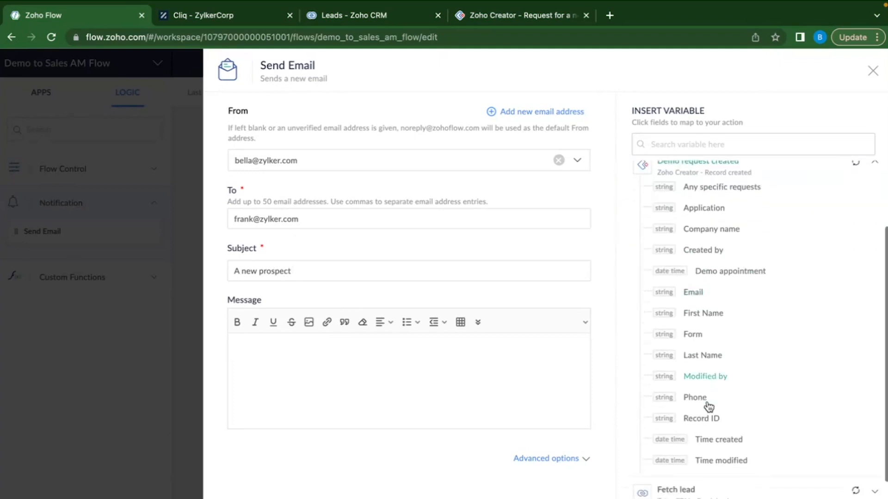
scroll(716, 370, "up", 2)
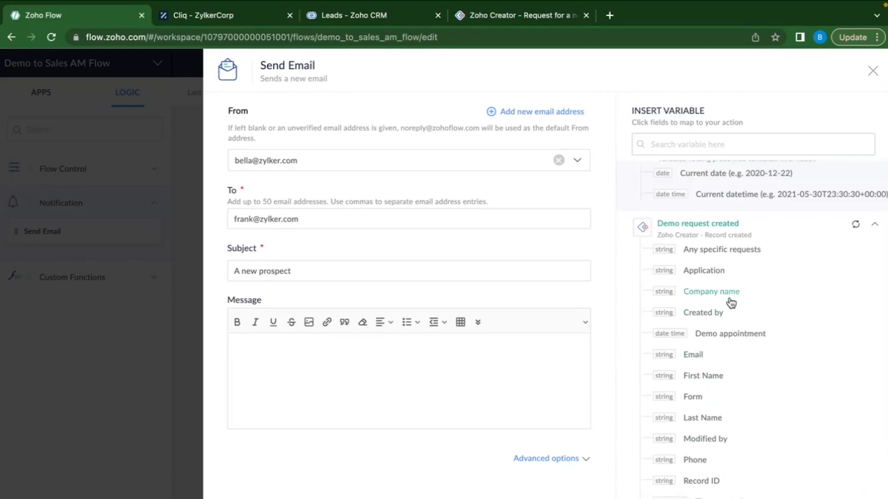
left_click(710, 376)
type("from")
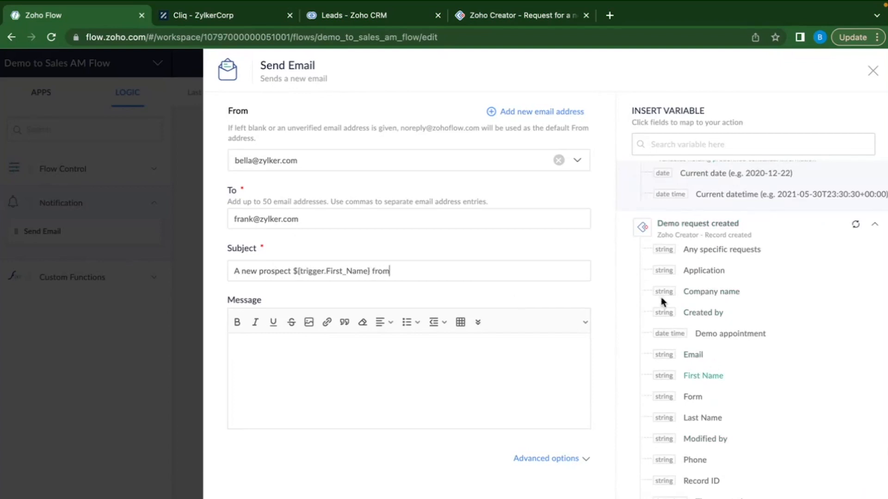
left_click(711, 292)
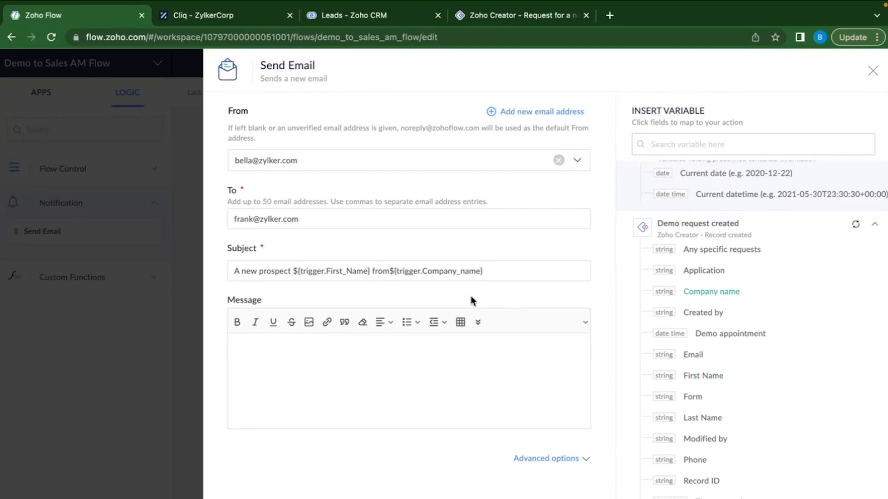
left_click(388, 270)
left_click(503, 273)
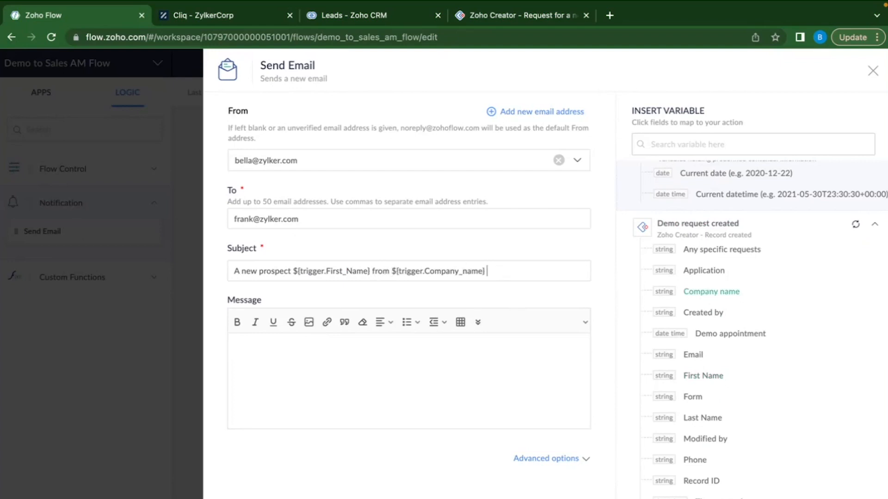
End the subject with 'has scheduled a demo' and begin the message asking to reach out.
type("has scheduled.")
left_click(346, 363)
type("Hi,")
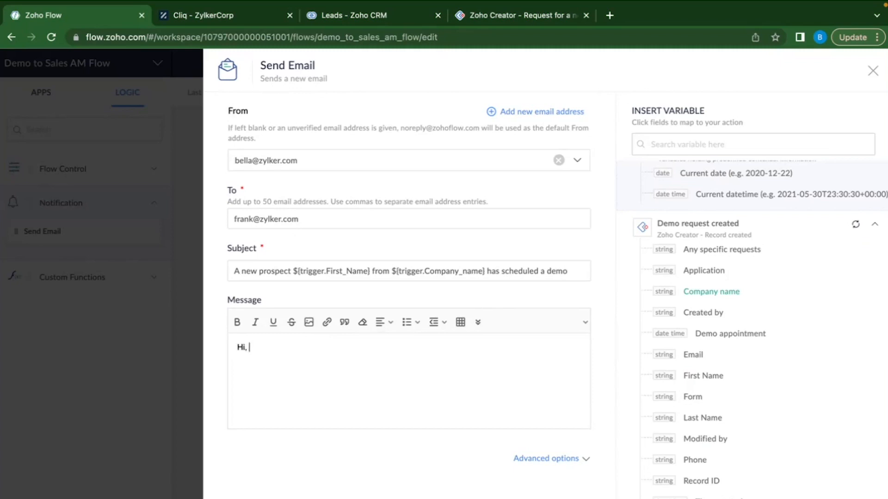
type("Please rw")
type("ach out")
Insert Company name, Email and First Name on separate lines in the message, then save the email step.
left_click(728, 295)
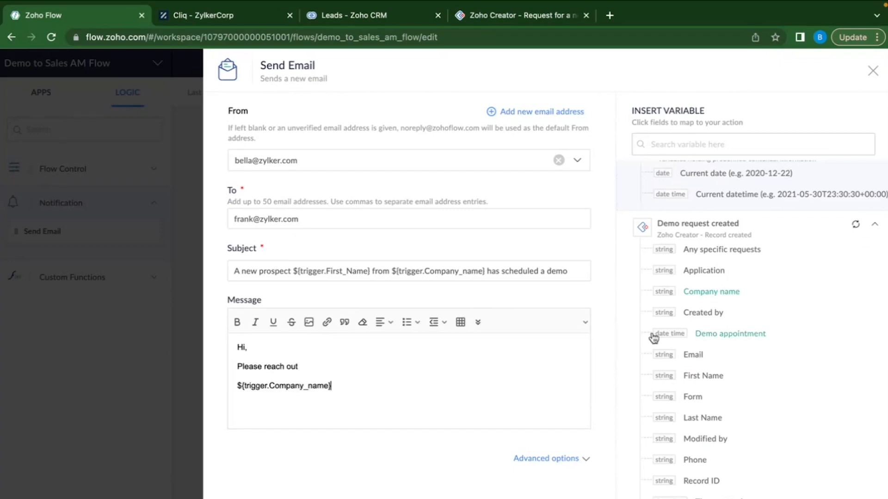
left_click(697, 356)
left_click(703, 377)
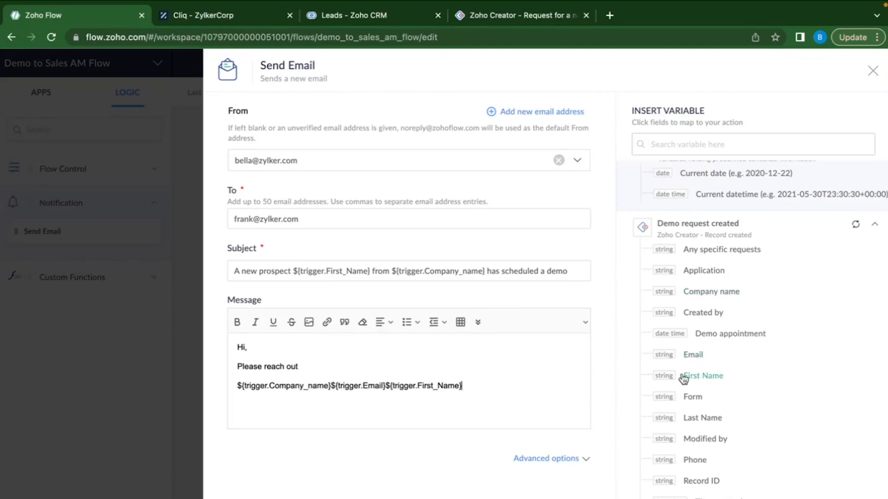
left_click(331, 386)
key("Return")
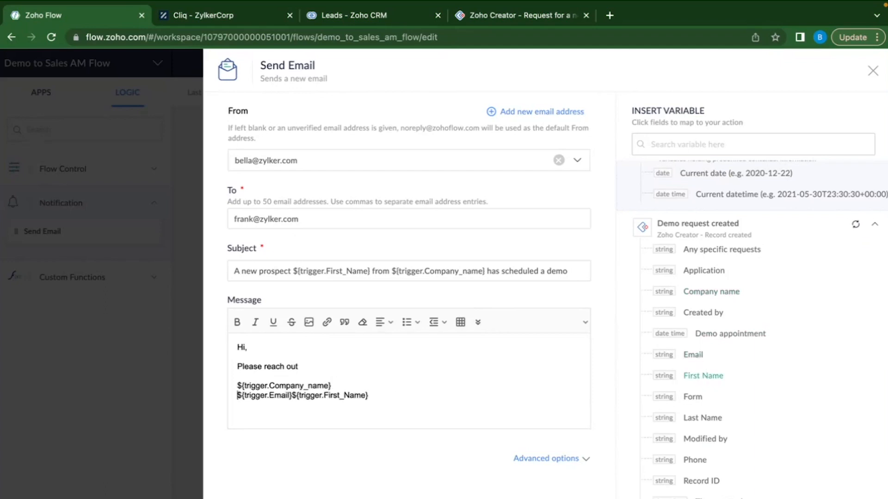
left_click(292, 396)
key("Return")
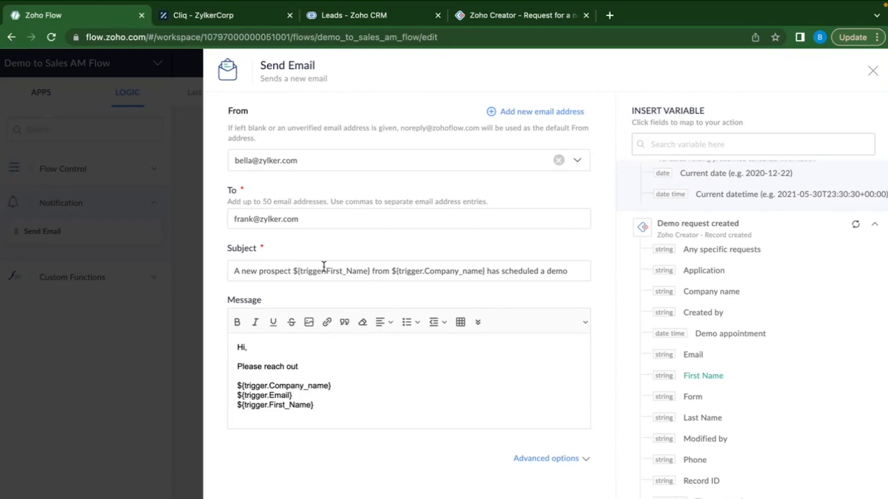
double_click(262, 272)
left_click(871, 498)
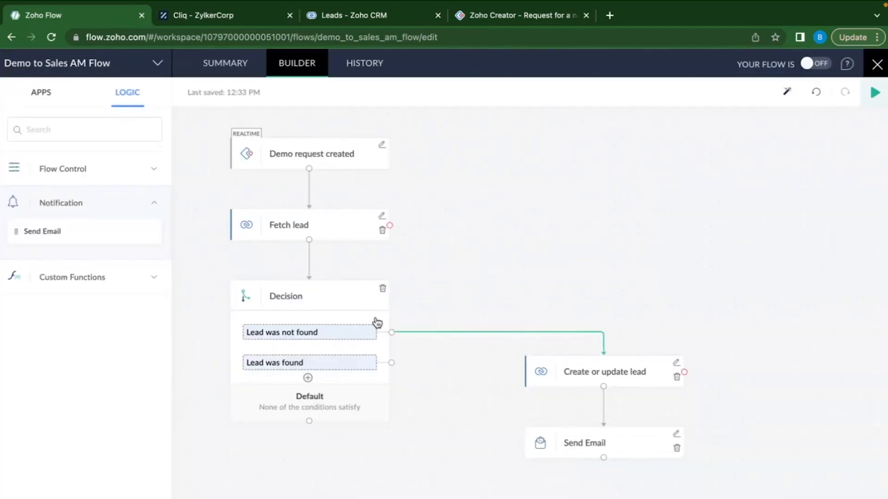
Search for Cliq and place its Message as bot on channel action below Send Email.
left_click(62, 131)
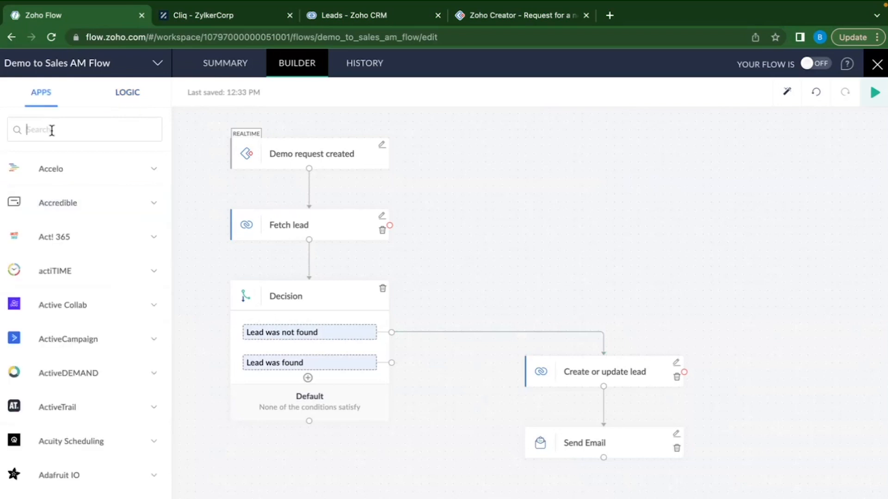
type("Cliq")
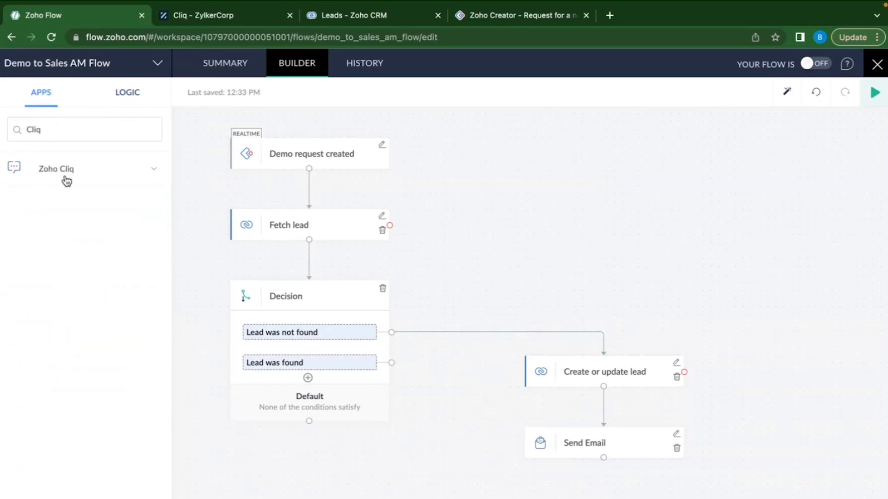
left_click(65, 180)
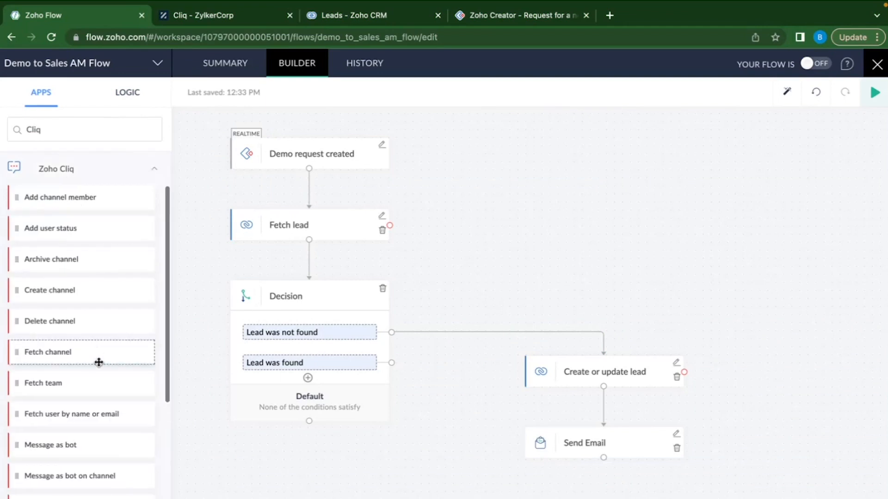
scroll(99, 362, "down", 5)
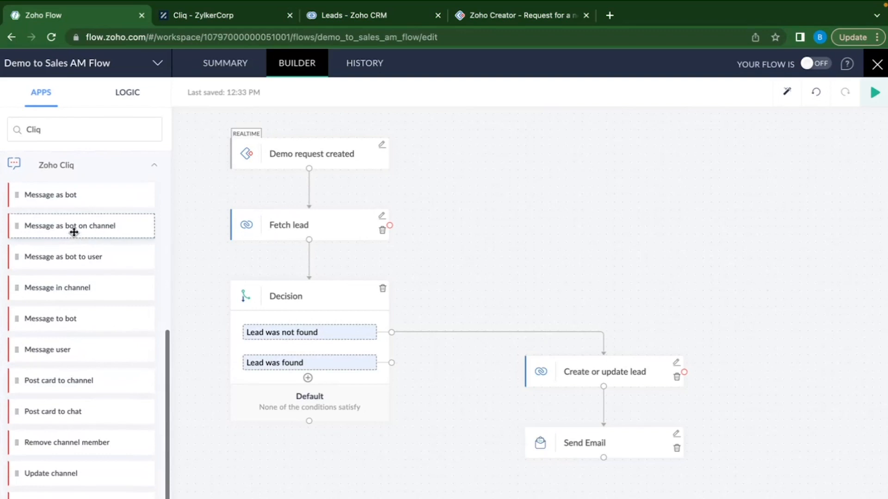
left_click_drag(54, 230, 594, 498)
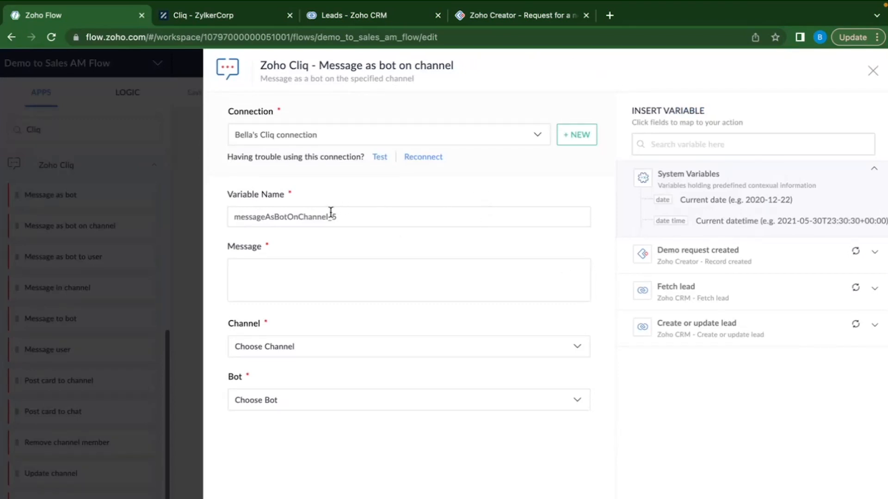
Keep the existing Cliq connection and type the message 'A prospect has scheduled demo'.
left_click(321, 138)
left_click(357, 179)
left_click(280, 287)
type("A prospect has scheduled demo at")
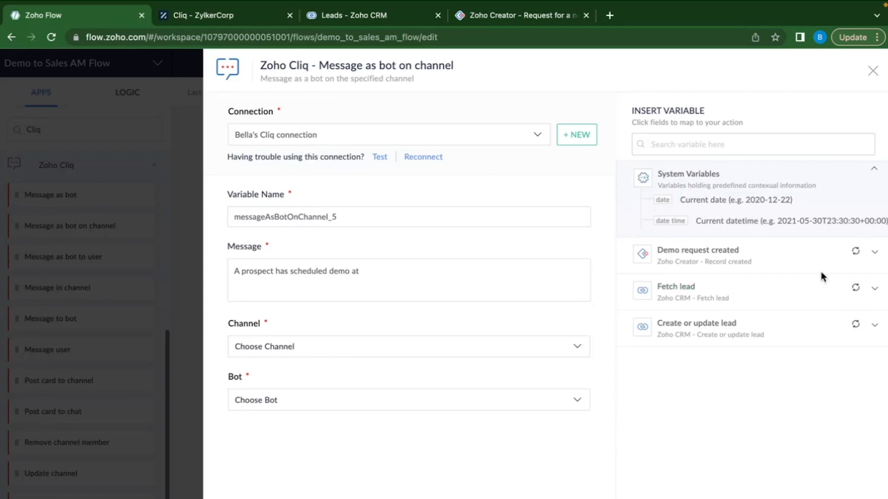
Add the Demo appointment time and 'from <Company name>' to the Cliq message.
left_click(803, 263)
scroll(737, 397, "down", 3)
scroll(735, 398, "up", 5)
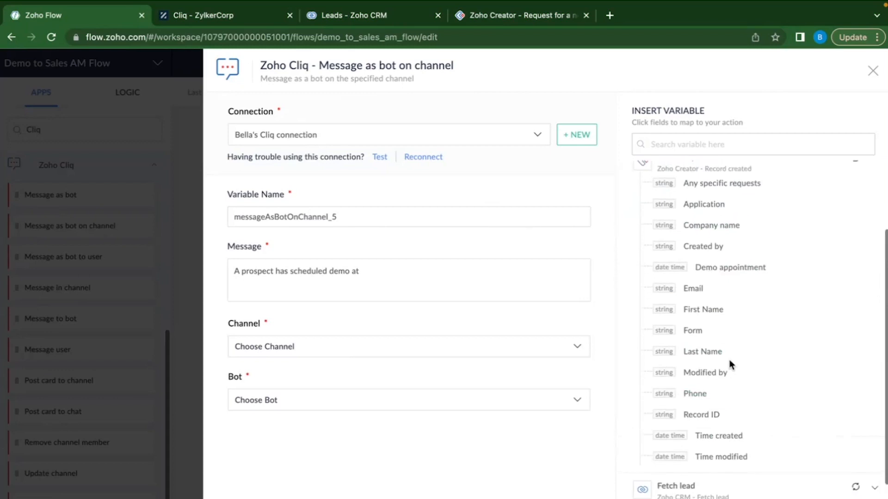
left_click(723, 340)
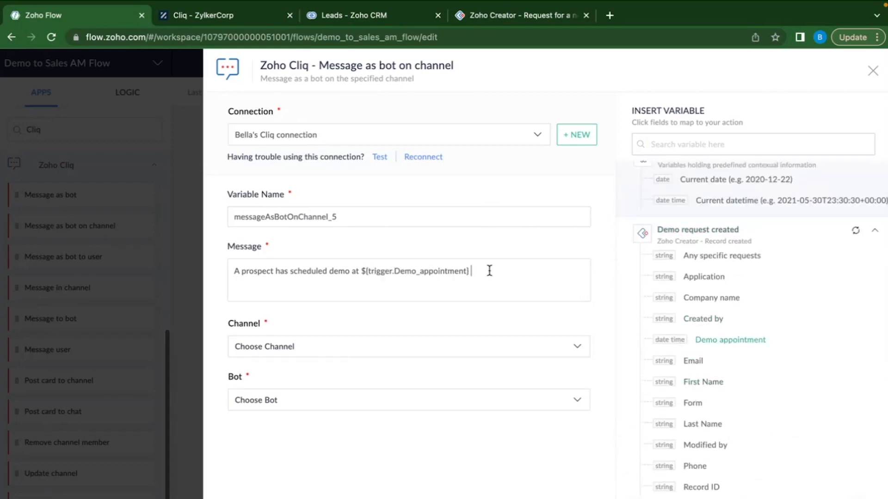
left_click(275, 271)
type("from")
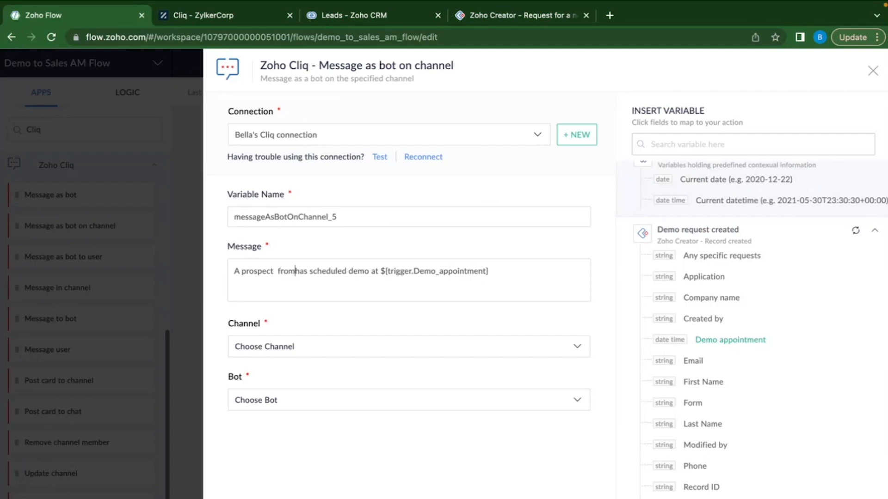
left_click(277, 271)
key("BackSpace")
left_click(716, 297)
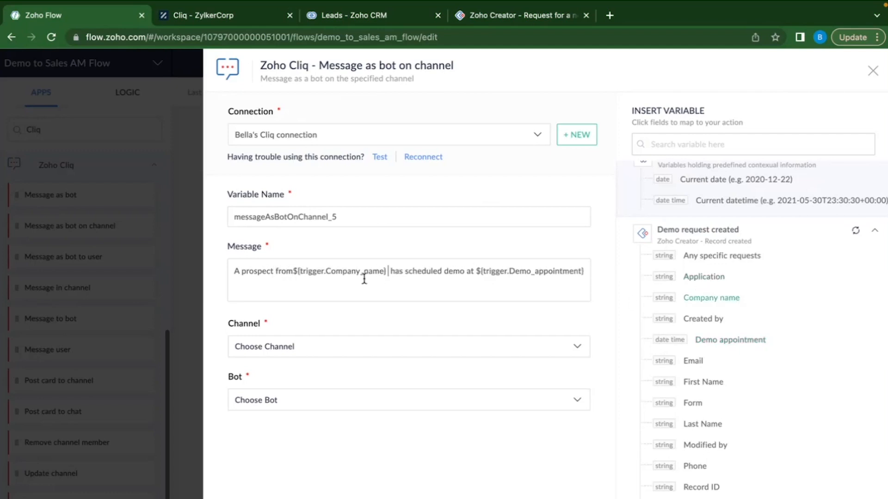
left_click(293, 271)
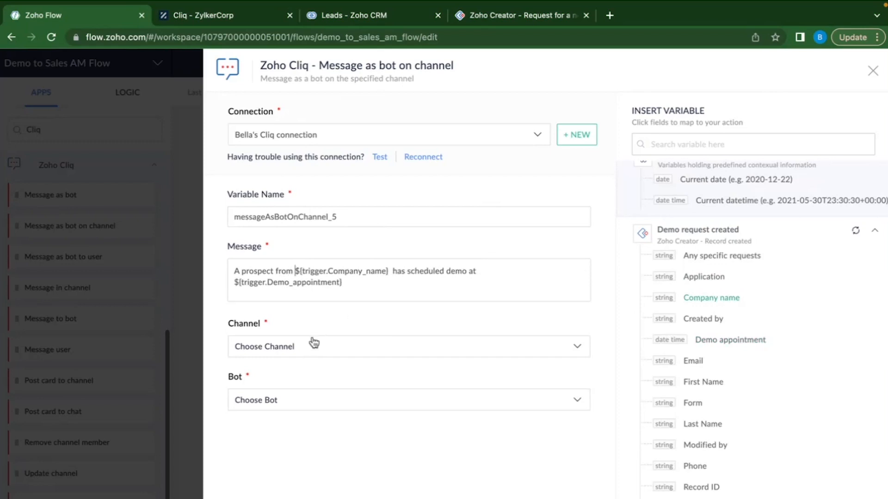
left_click(299, 347)
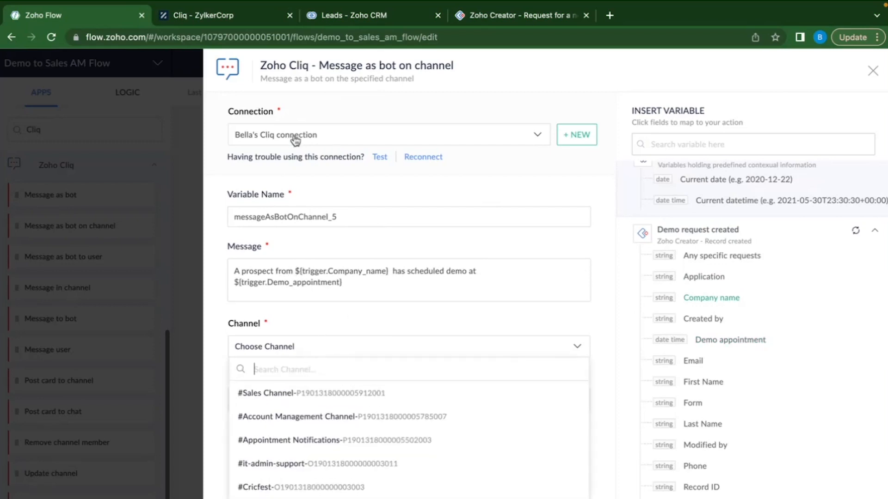
Choose #Sales Channel as the channel and Discovery call as the posting bot.
scroll(349, 249, "down", 1)
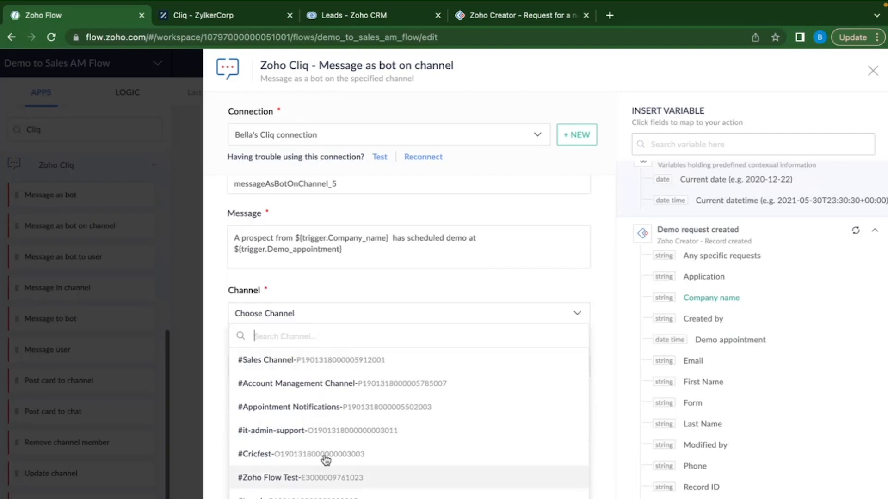
scroll(326, 458, "down", 1)
scroll(326, 410, "up", 1)
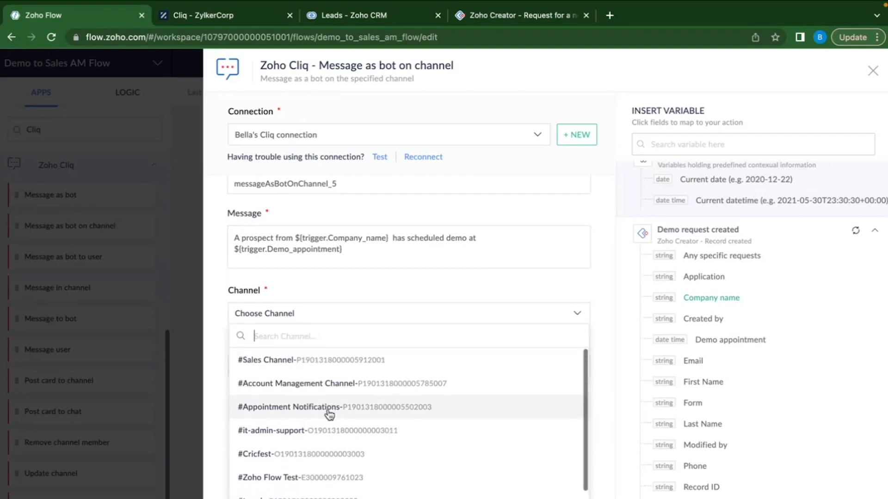
left_click(299, 365)
left_click(286, 398)
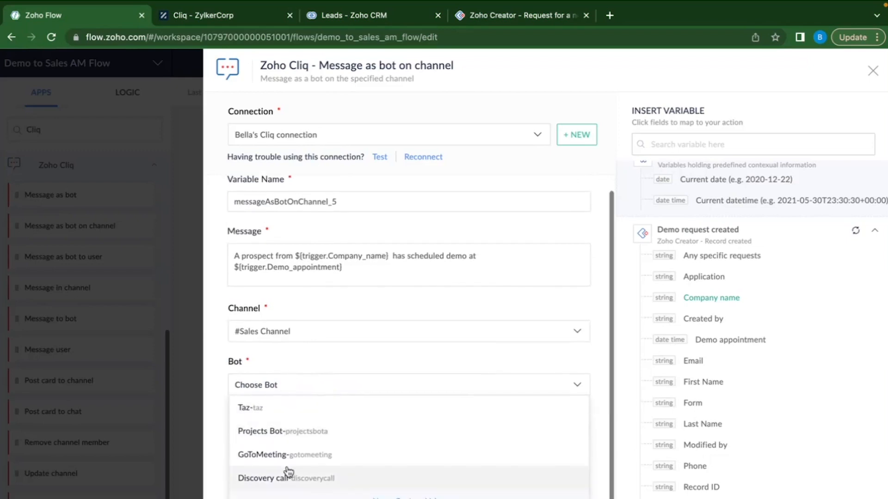
left_click(284, 480)
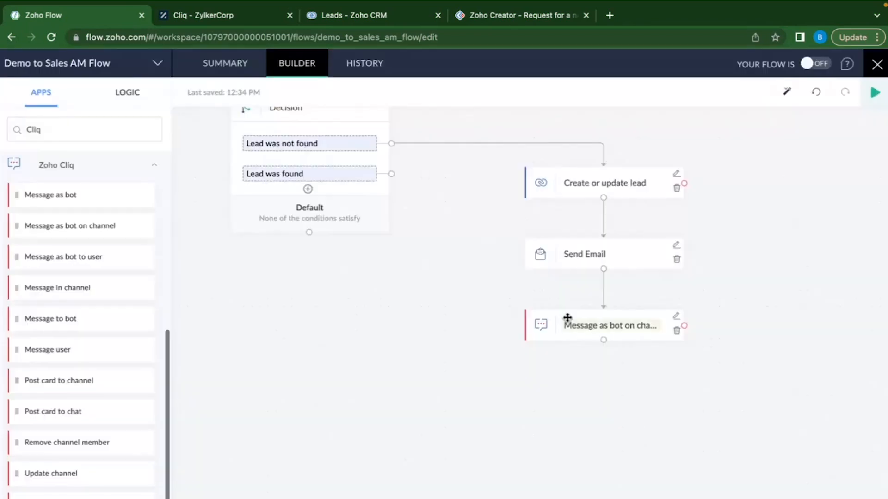
Pan around the canvas to check the Cliq step now sits below Send Email.
scroll(545, 376, "up", 3)
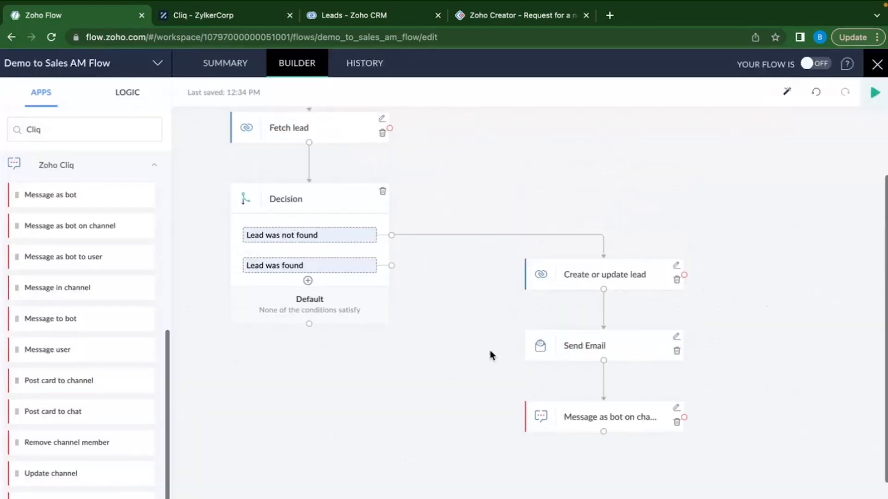
scroll(408, 272, "up", 1)
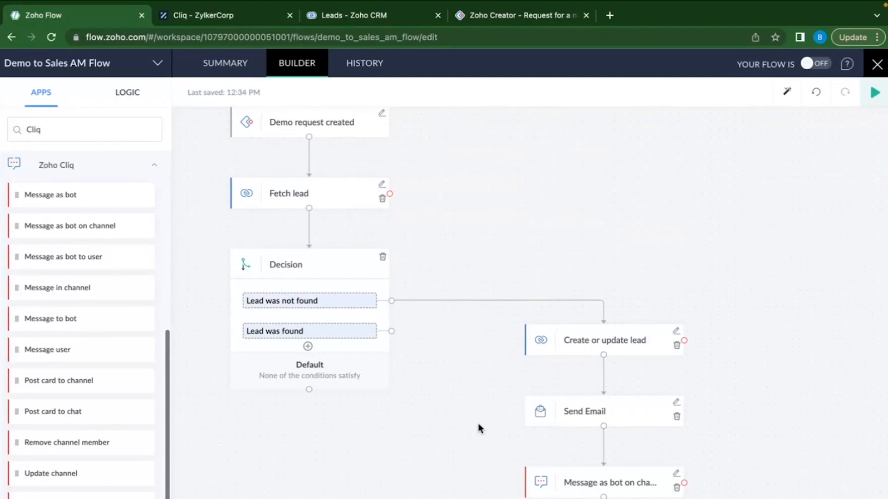
scroll(479, 424, "up", 3)
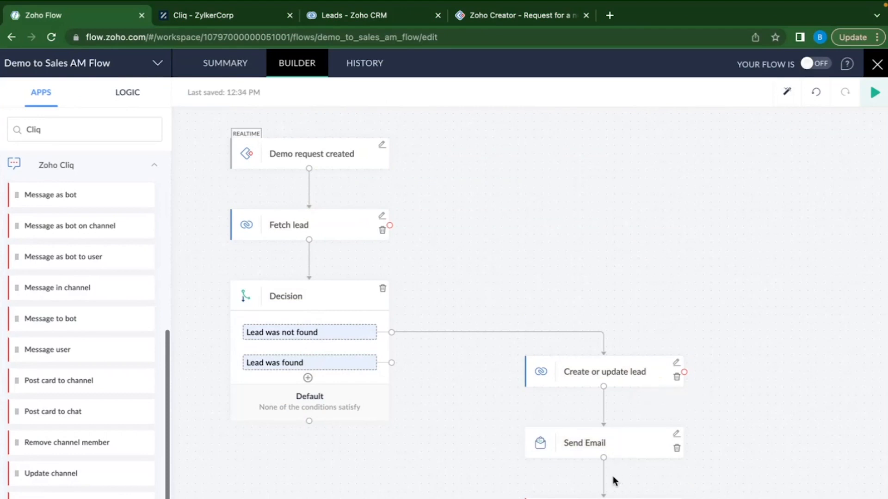
scroll(721, 452, "right", 2)
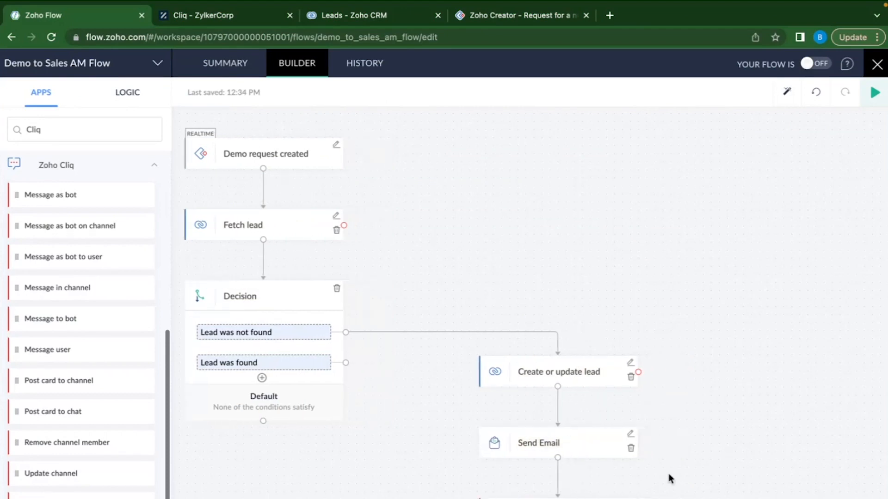
scroll(667, 478, "right", 2)
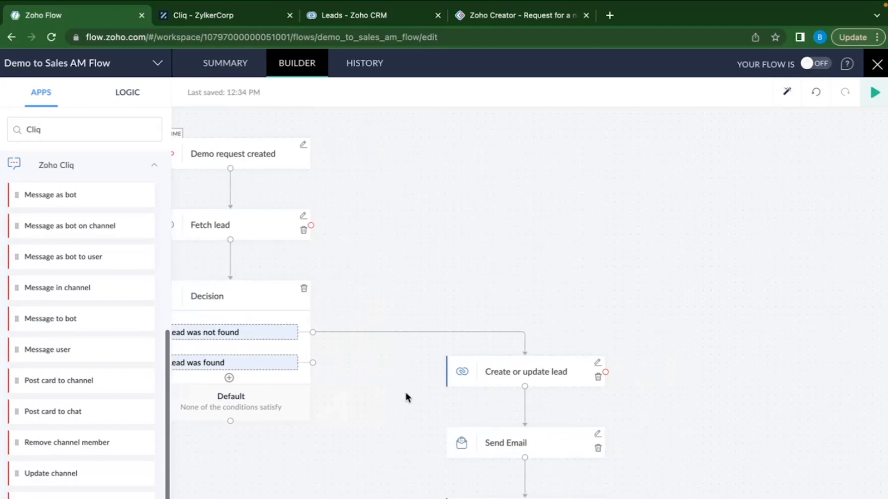
scroll(406, 393, "left", 2)
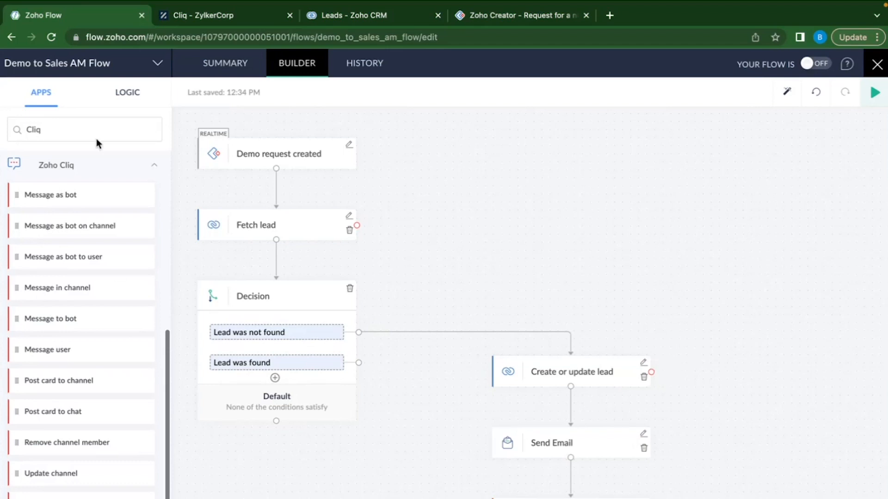
left_click(129, 98)
Attach a Send Email step to Create or update lead's On Error path, with sender and recipient addresses.
left_click_drag(99, 232, 814, 436)
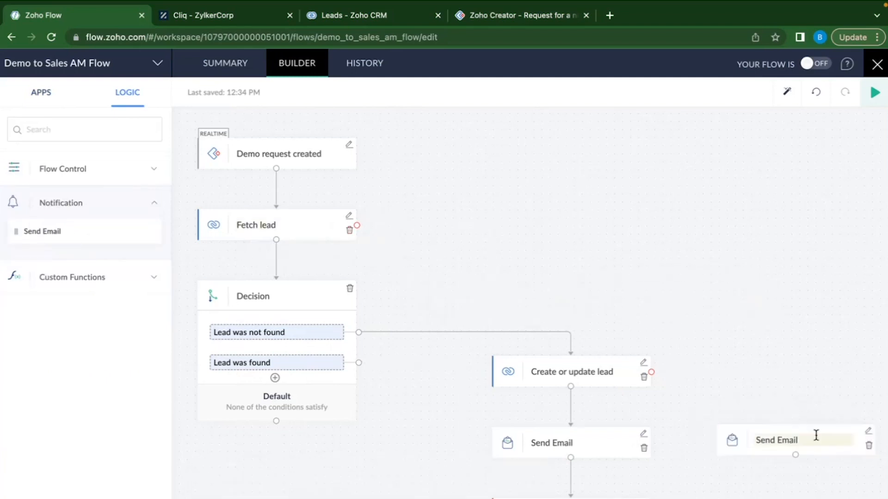
left_click(311, 174)
left_click(292, 178)
left_click(275, 215)
type("M")
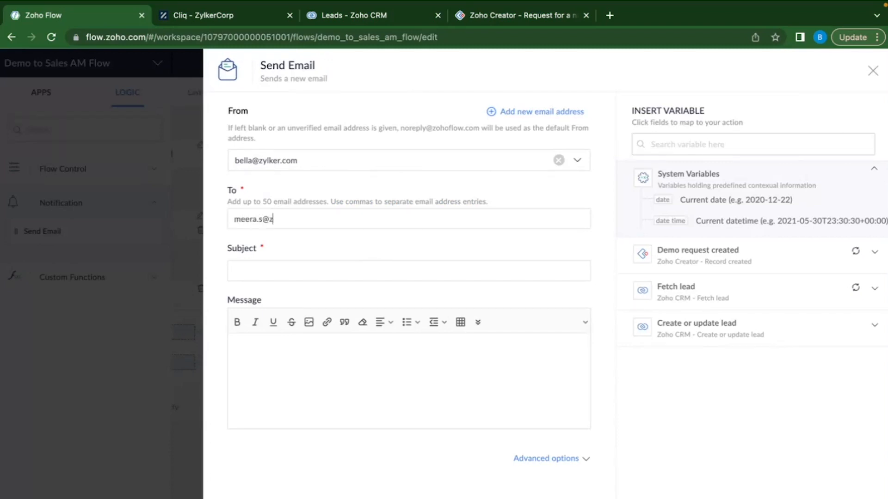
Set the subject to 'An error occurred in creating the lea…' plus Company name, and begin the message 'Please do the'.
left_click(264, 270)
type("An error occured in crea")
right_click(287, 271)
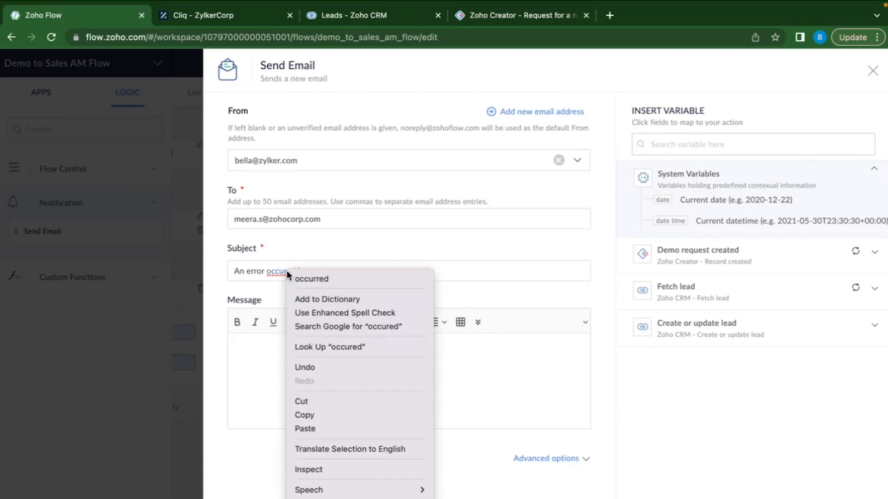
left_click(321, 279)
type("ting the lead in CRM for")
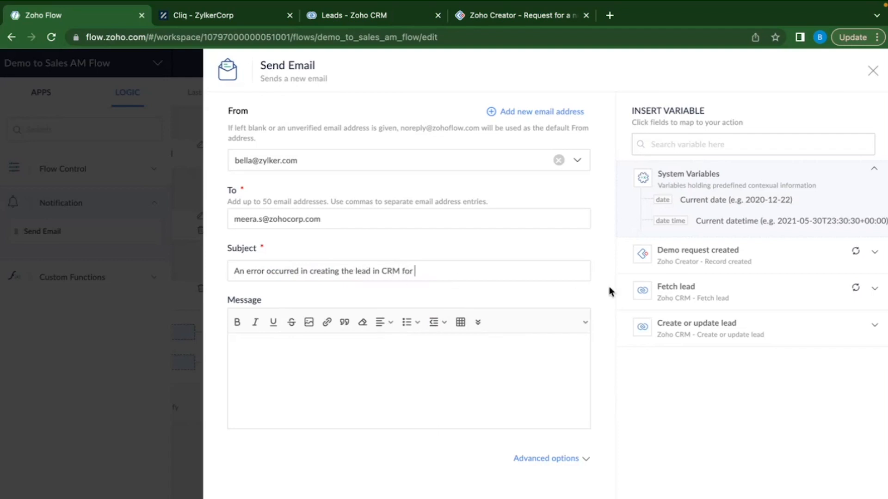
left_click(729, 256)
scroll(735, 345, "down", 1)
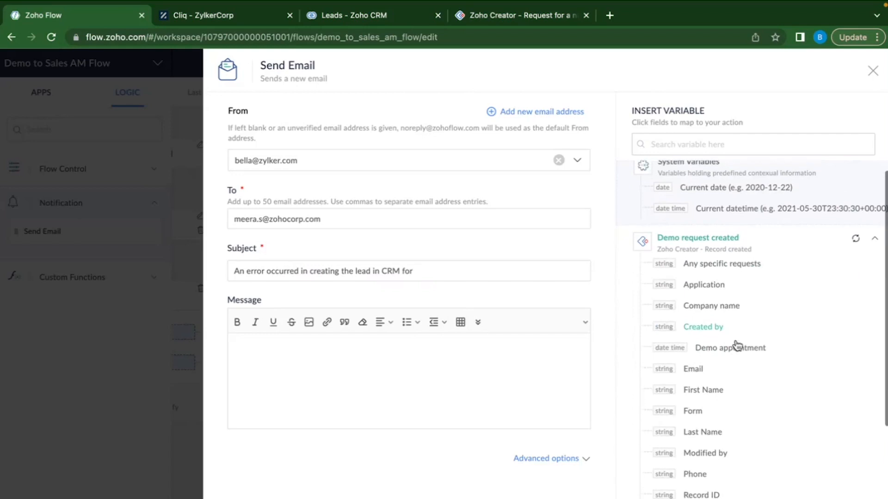
left_click(726, 307)
left_click(310, 365)
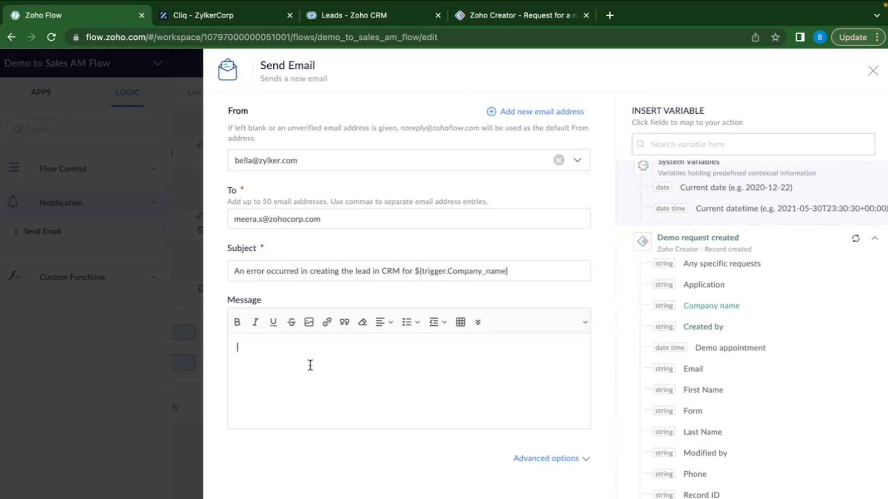
type("Please do the")
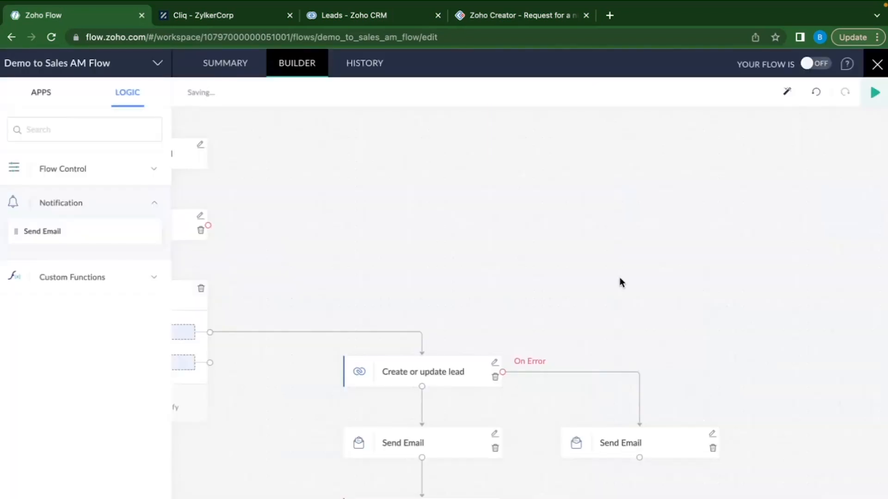
Review the canvas and auto-arrange the flow blocks' layout.
scroll(619, 283, "down", 2)
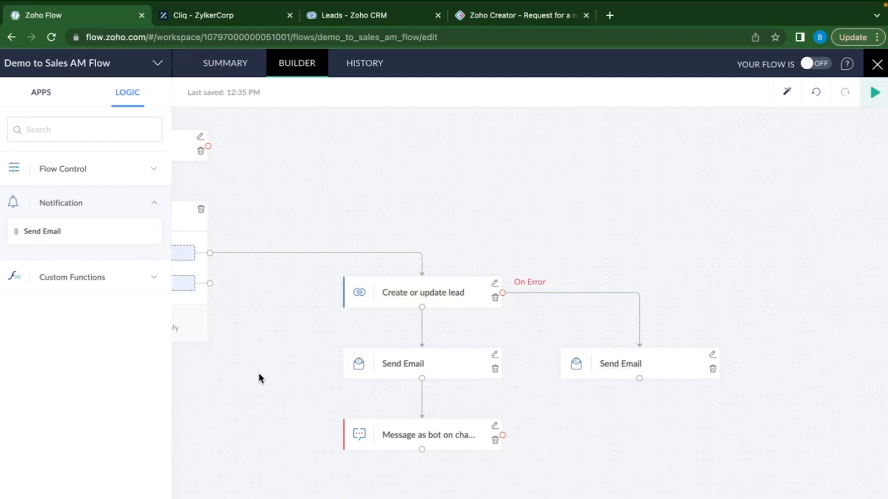
scroll(368, 174, "left", 5)
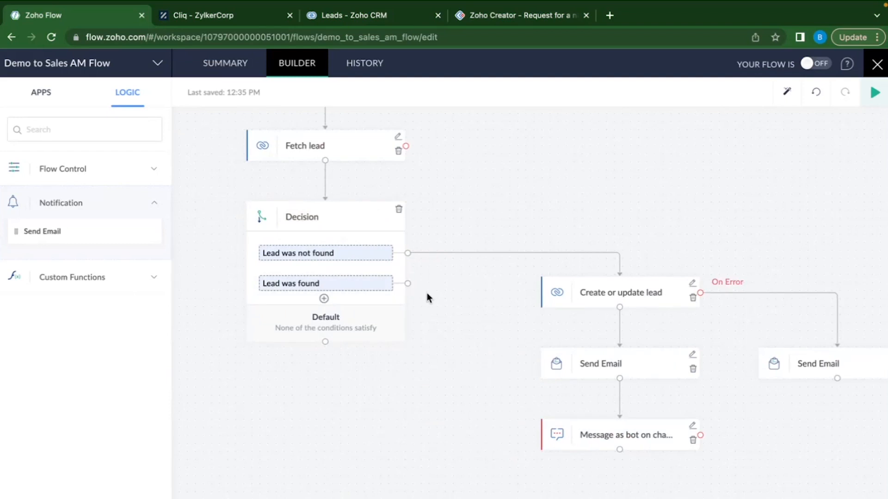
scroll(426, 298, "up", 1)
left_click(786, 100)
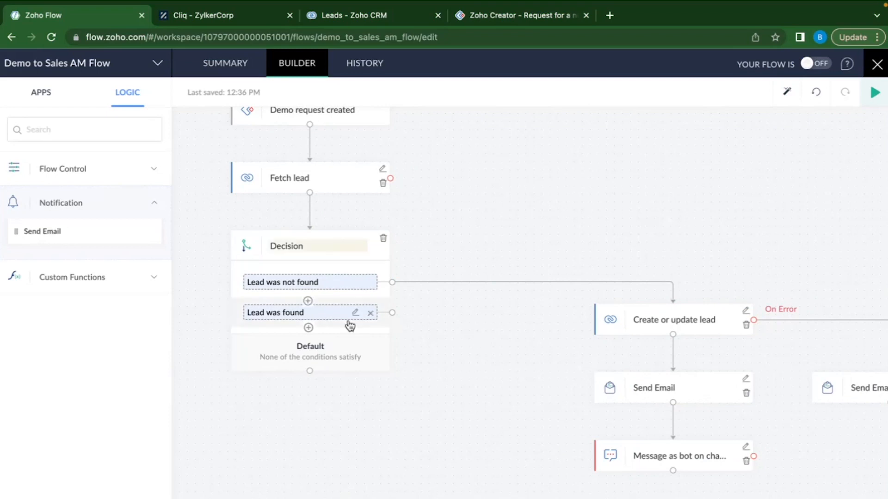
Search the apps for 'MAIL', then go back to the built-in Logic notification actions.
left_click(85, 134)
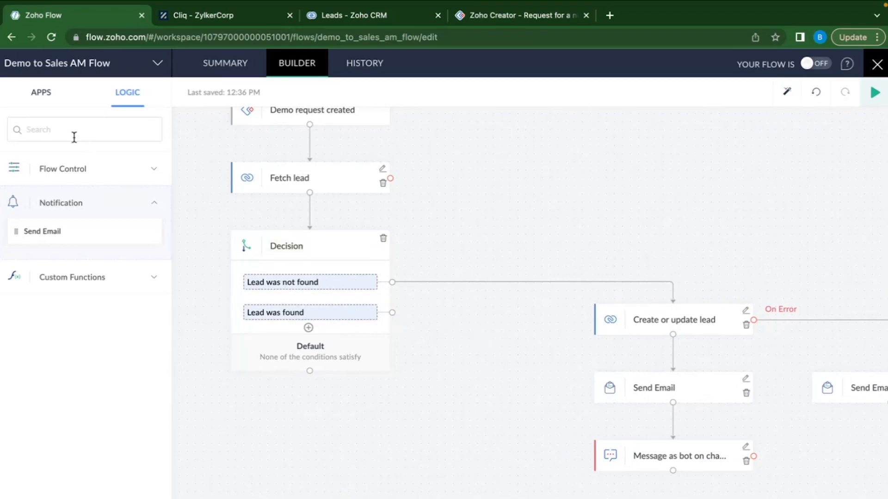
left_click(41, 95)
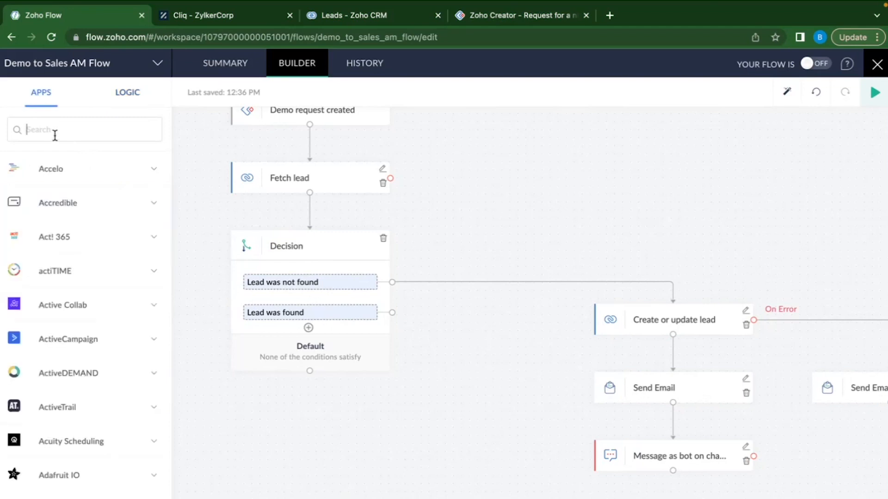
type("MAIL")
key("BackSpace")
key("BackSpace")
key("BackSpace")
key("BackSpace")
left_click(127, 92)
Place a Send Email step on the Lead was found branch, with sender and recipient addresses.
left_click_drag(85, 234, 499, 422)
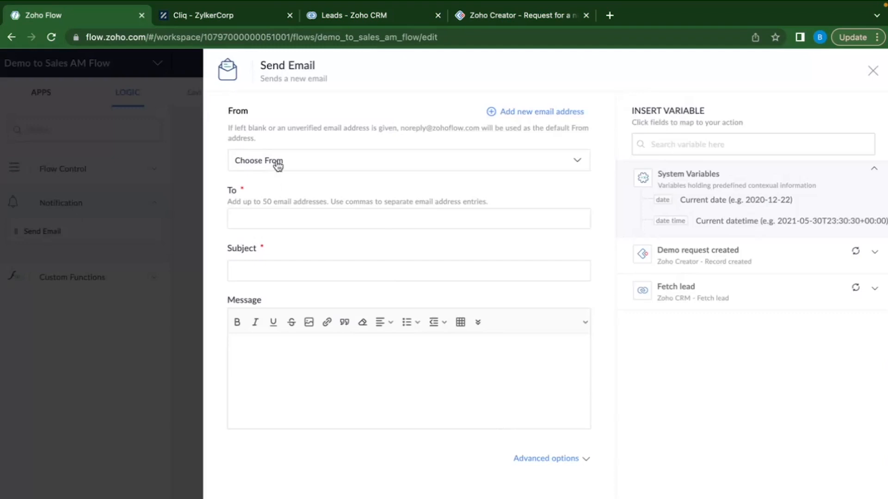
left_click(278, 162)
left_click(273, 179)
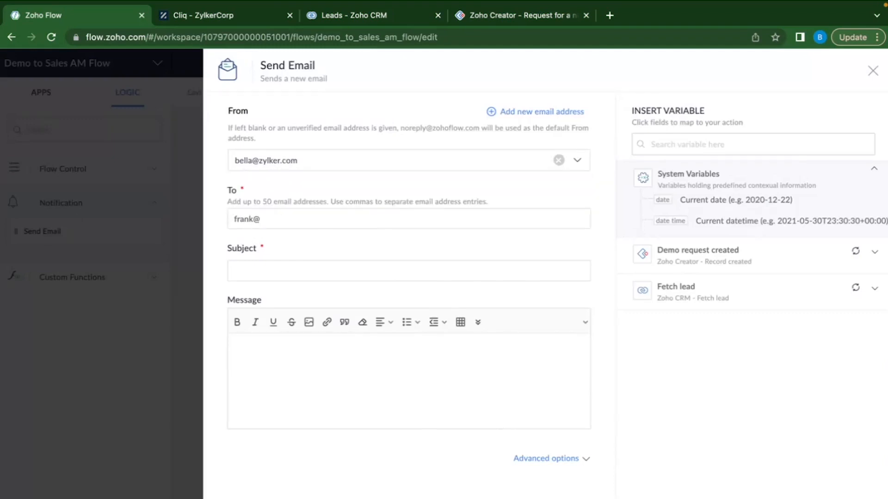
Set the subject to 'Your customer [Company name] has requested for demo'.
left_click(273, 267)
type("Your customer")
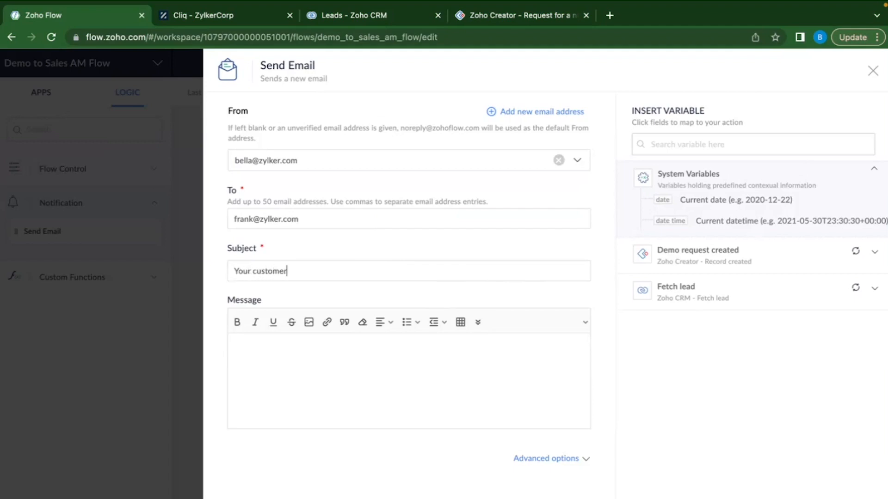
left_click(715, 255)
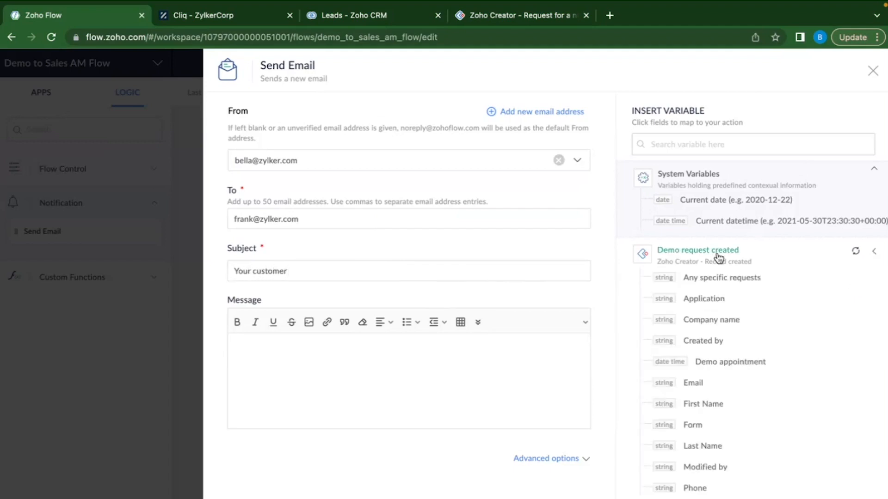
left_click(721, 324)
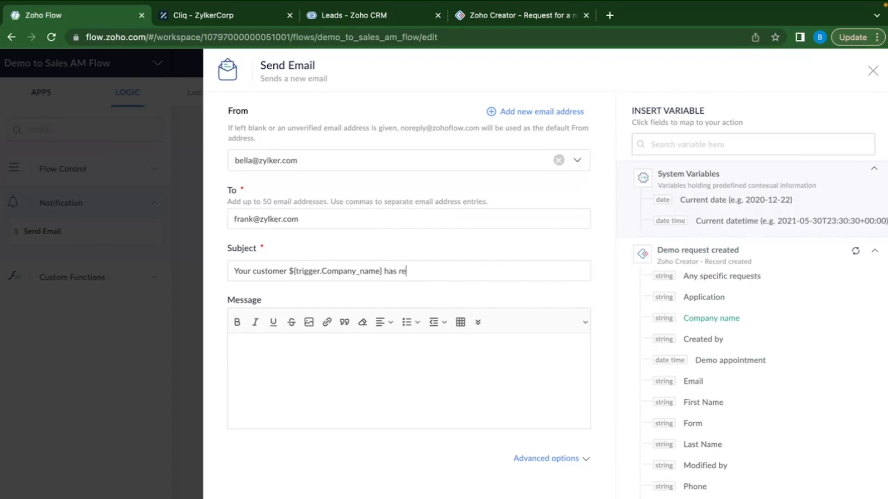
type("has requested for deom")
key("BackSpace")
Write the message: 'Hi,', the pasted subject, then Company name, Email, First Name and Last Name variables.
left_click(368, 374)
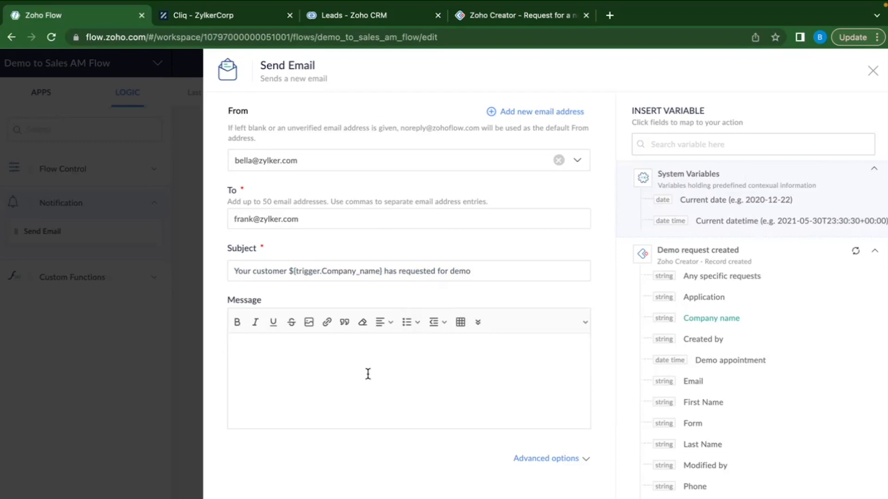
type("Your customer ${trigger.Company_name} has requested for demo")
left_click(237, 347)
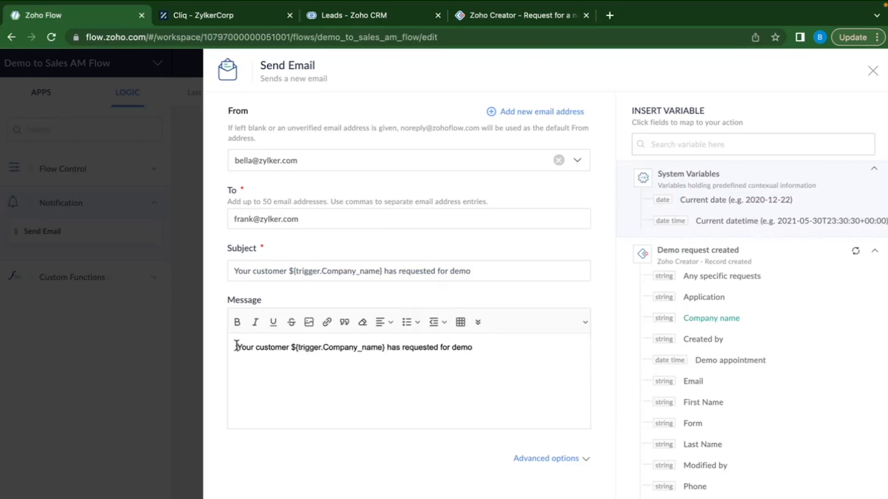
type("Hi,")
key("Return")
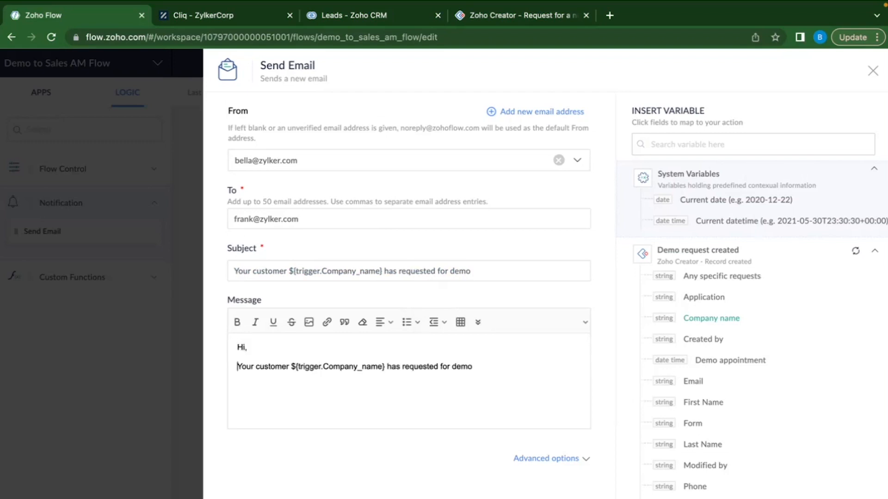
left_click(351, 390)
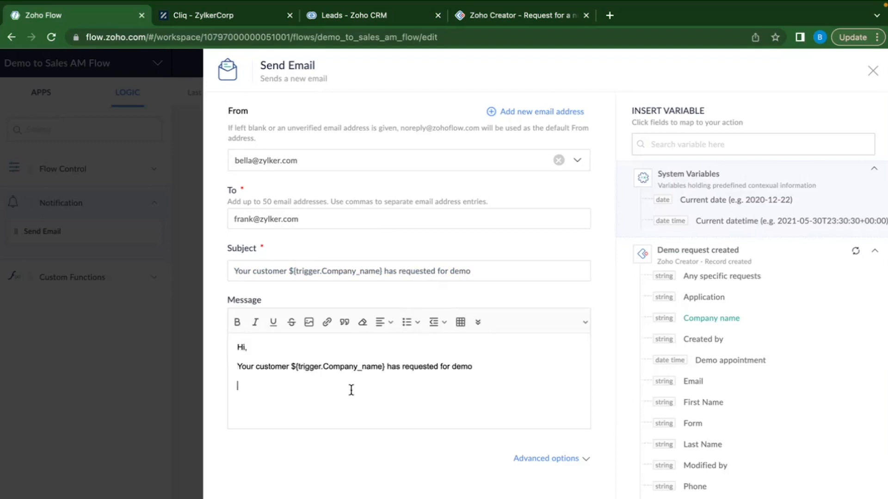
left_click(722, 324)
left_click(708, 386)
left_click(719, 407)
left_click(721, 446)
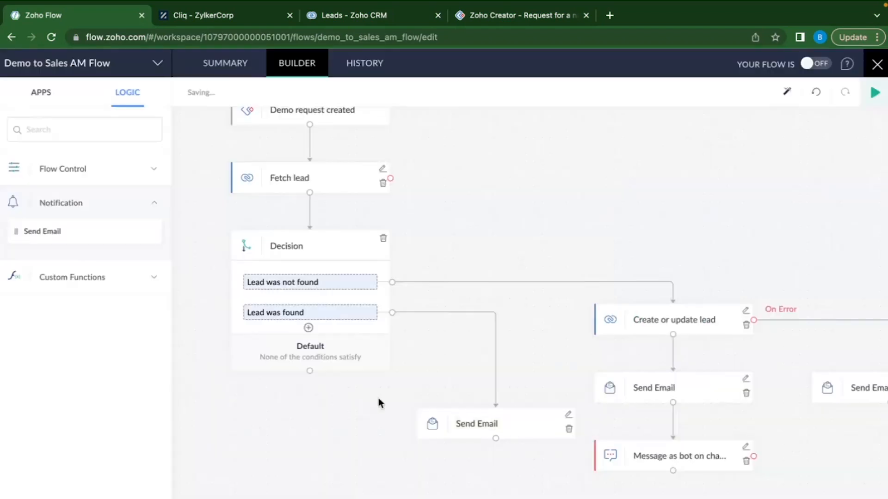
Find Zoho Cliq in the apps and place a channel bot message after the new email step.
left_click(46, 95)
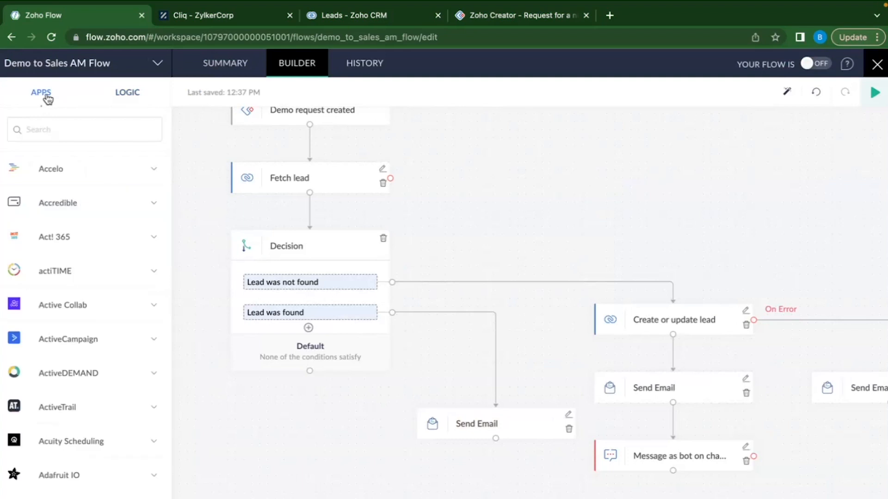
left_click(59, 129)
type("Zoho cliq")
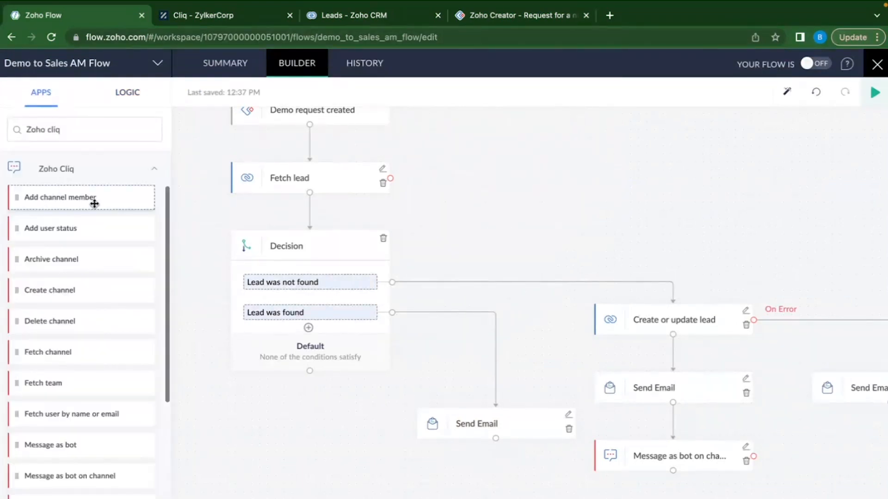
scroll(93, 204, "down", 5)
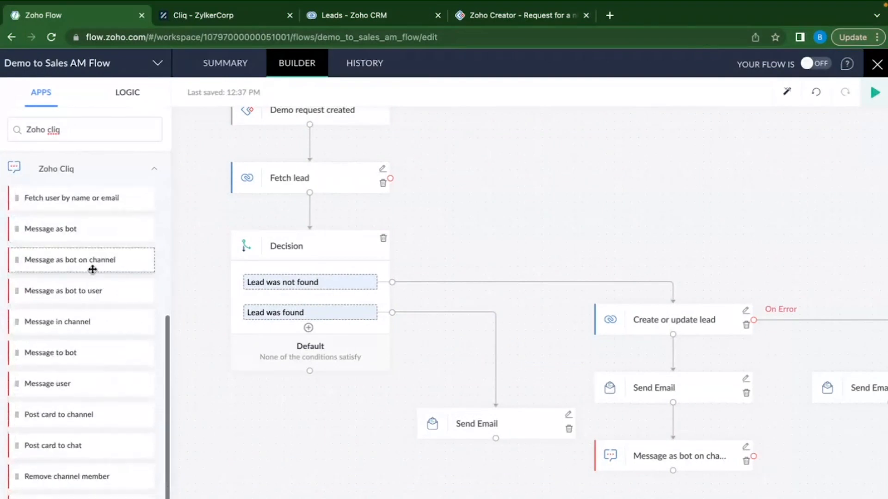
left_click_drag(76, 260, 524, 494)
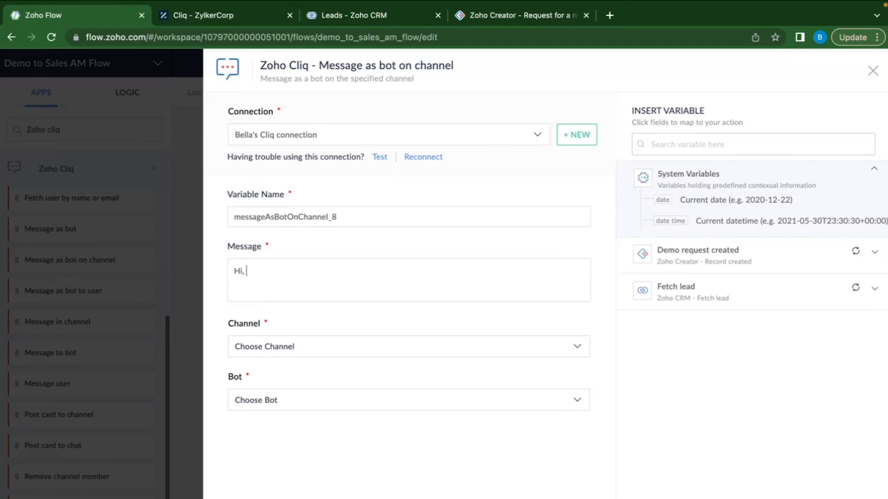
Write 'our customer [Company name] has requested a demo' to Account Management Channel via Discovery call bot.
type("our customer")
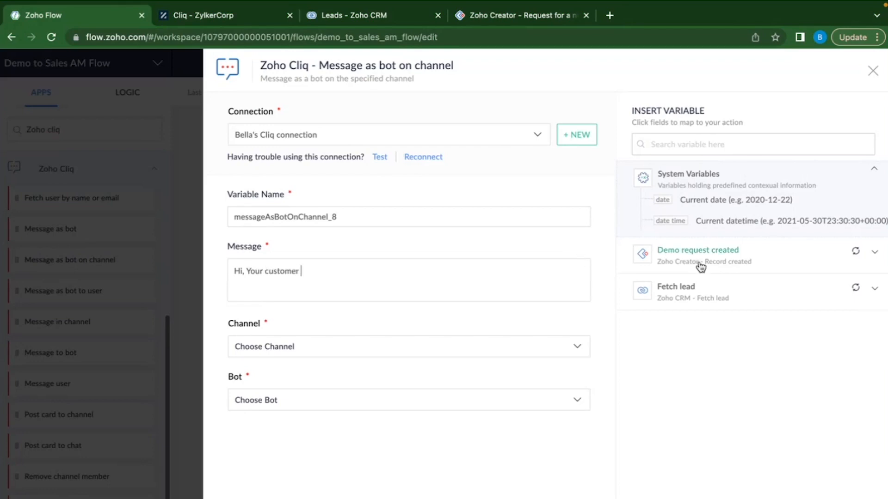
left_click(726, 257)
left_click(714, 319)
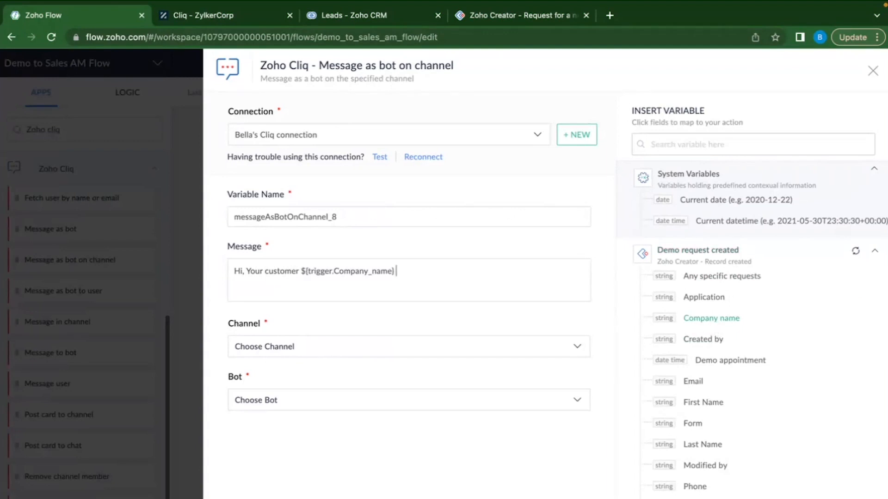
type("has requested a demo")
left_click(392, 347)
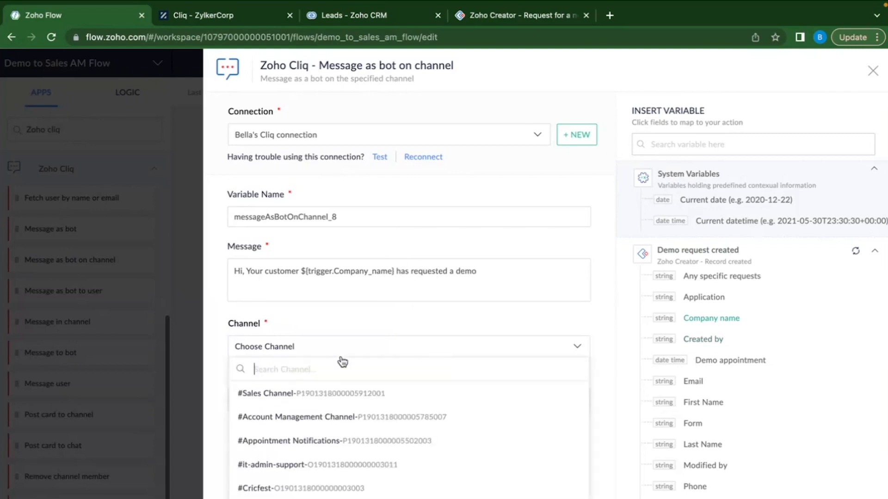
left_click(310, 418)
left_click(333, 403)
left_click(302, 492)
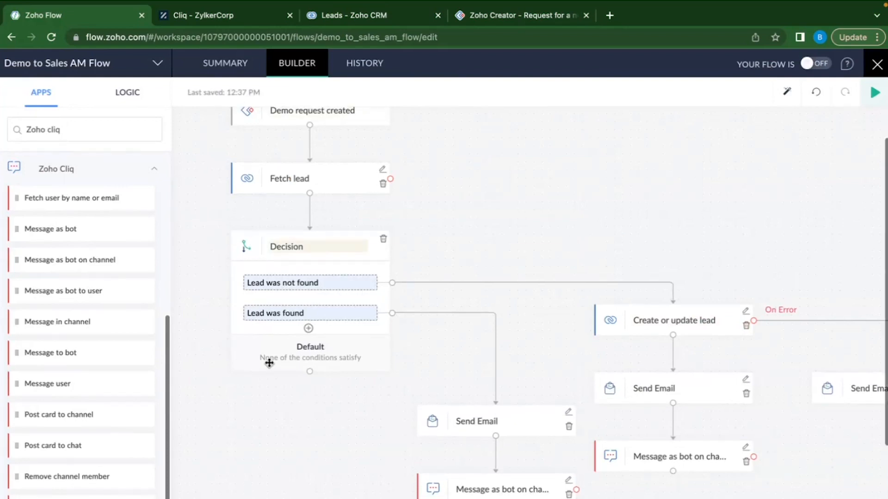
Review the whole flow on the canvas and turn the Demo to Sales AM Flow ON.
scroll(270, 366, "up", 1)
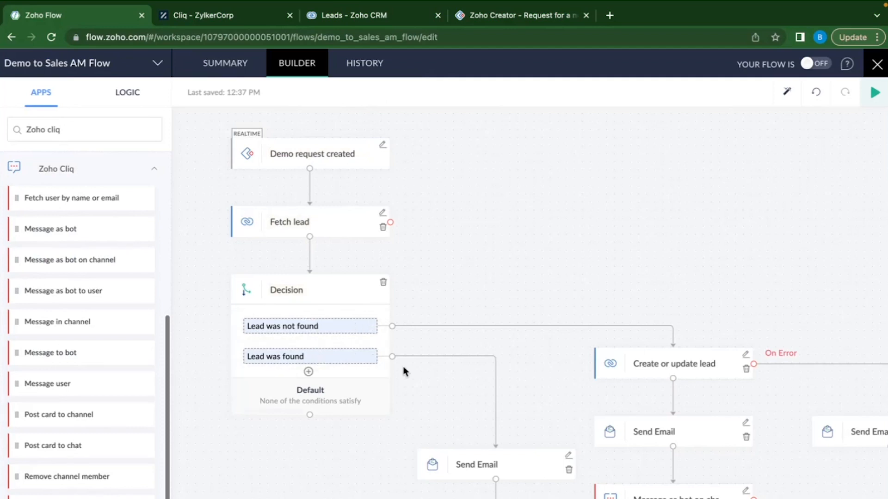
scroll(404, 370, "down", 1)
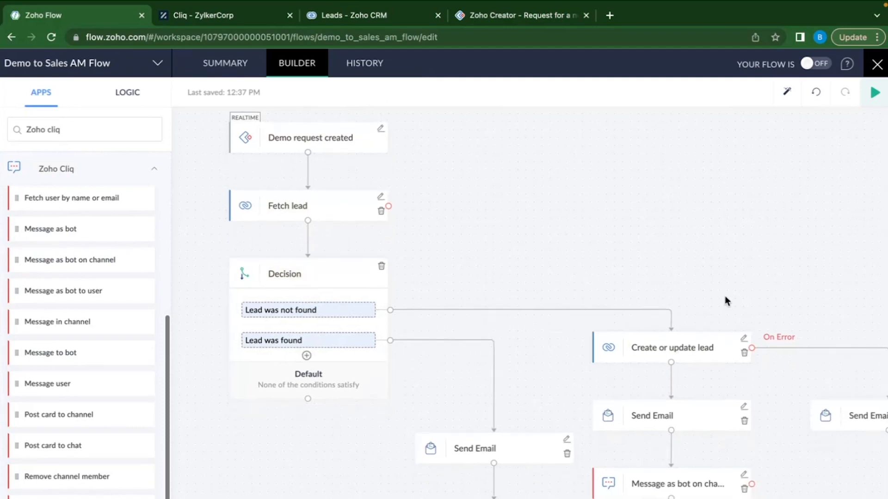
scroll(725, 296, "right", 1)
scroll(725, 296, "down", 1)
scroll(725, 295, "up", 1)
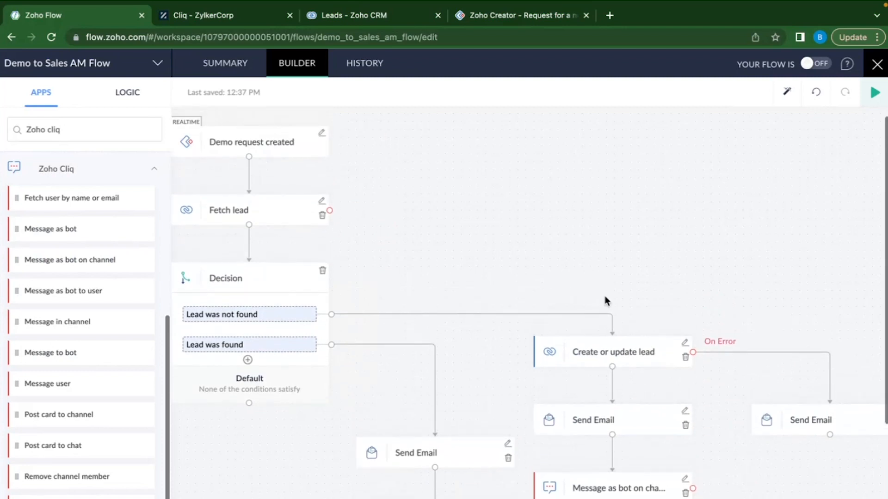
scroll(540, 226, "left", 2)
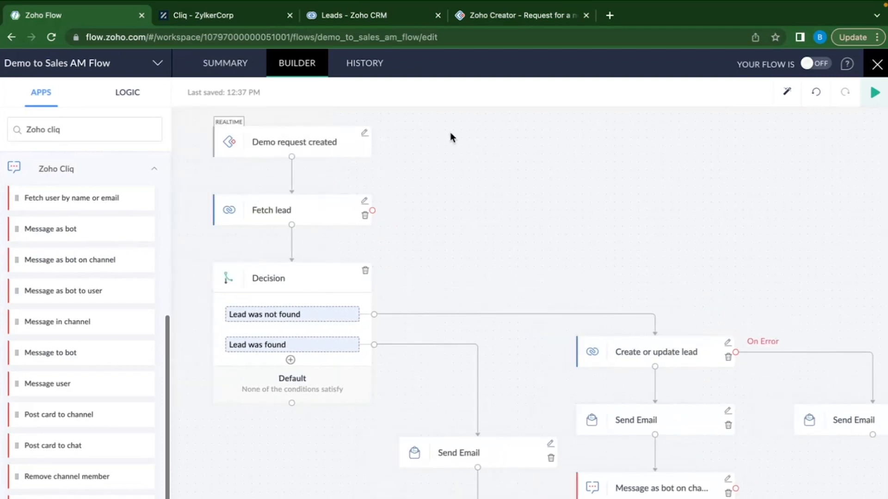
left_click(817, 65)
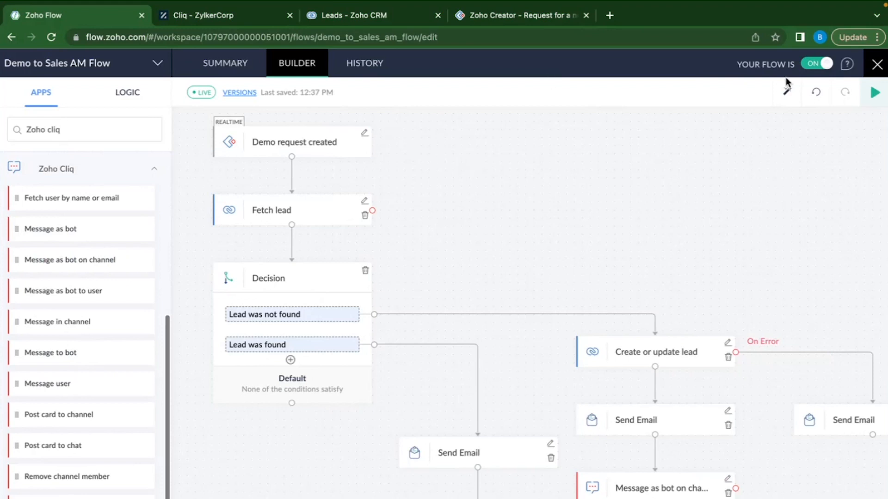
left_click(510, 19)
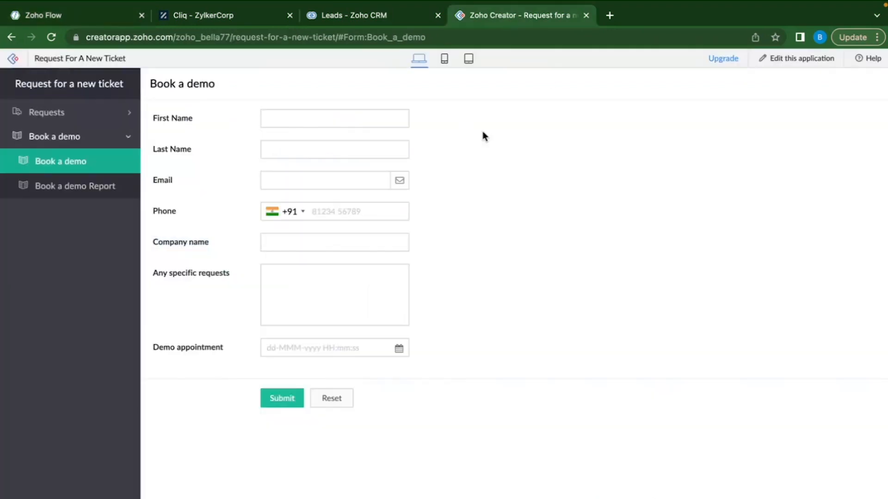
Copy the first CRM lead's email address into the form's Email field, correcting a domain letter.
left_click(368, 18)
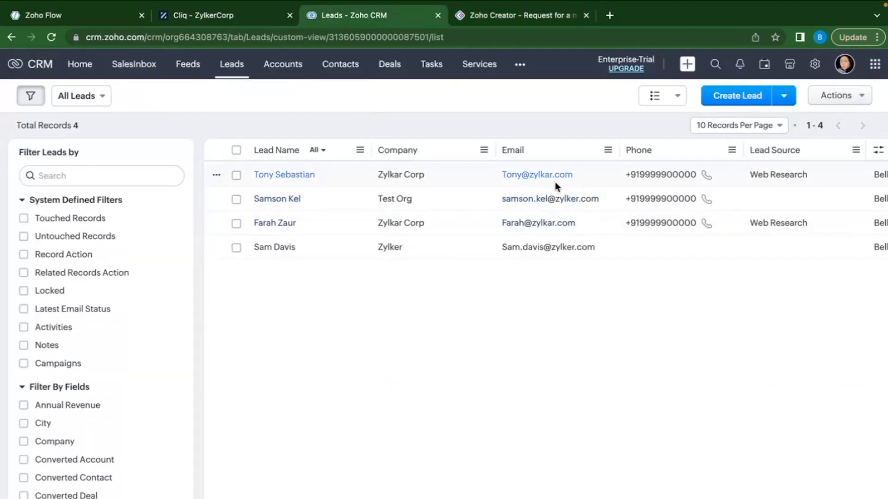
left_click_drag(498, 175, 598, 178)
key("ctrl+c")
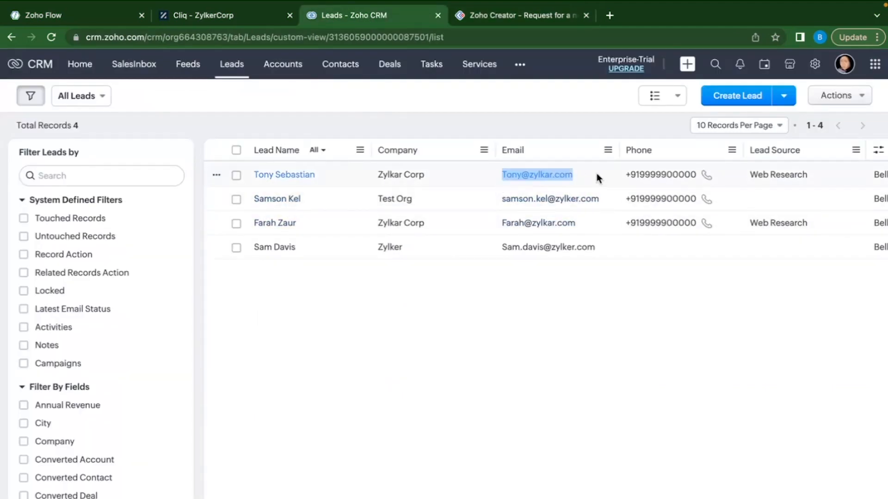
key("ctrl+Tab")
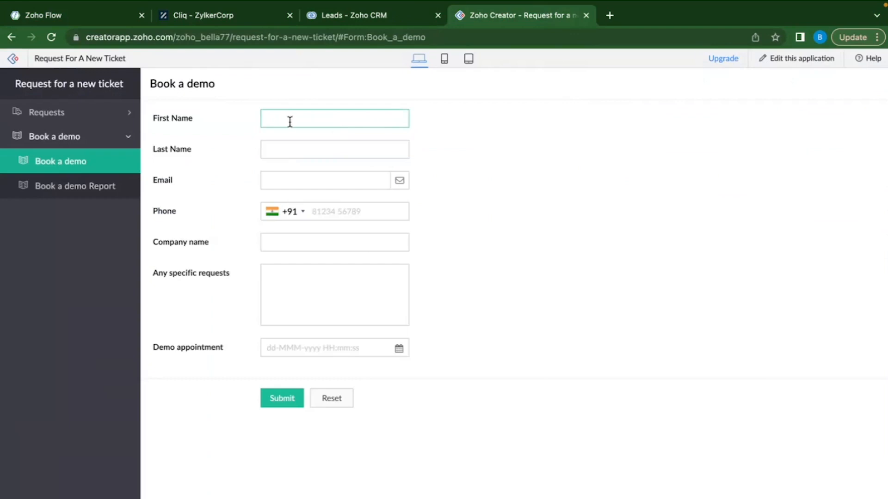
left_click(269, 151)
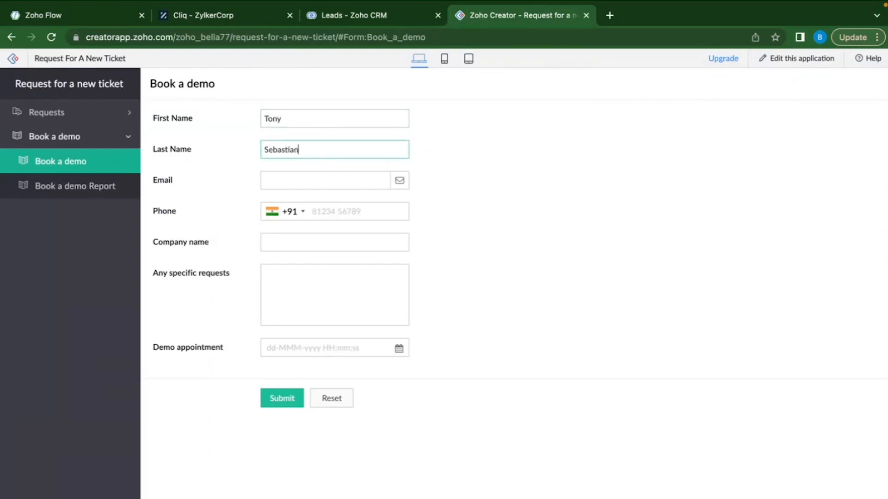
left_click(272, 180)
key("ctrl+v")
left_click(306, 180)
key("BackSpace")
type("e")
Enter the phone number and the company name 'Zylker Co' in the booking form.
left_click(341, 208)
type("99")
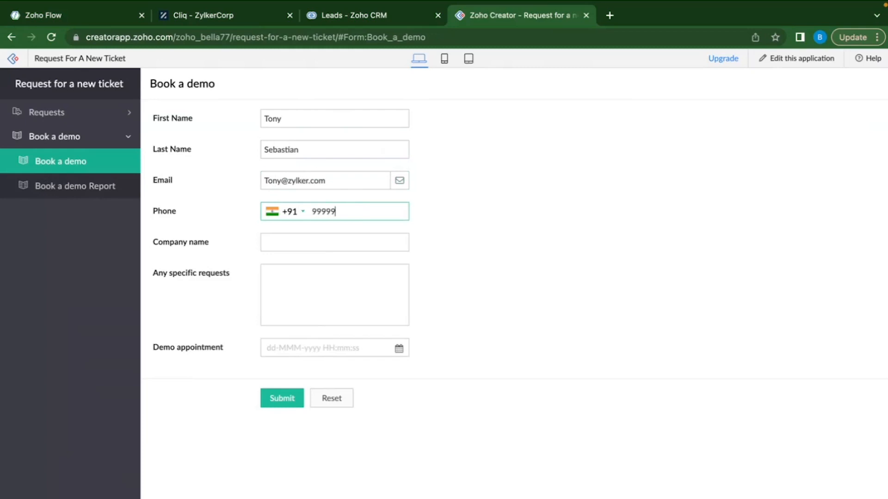
left_click(339, 237)
left_click(366, 214)
key("BackSpace")
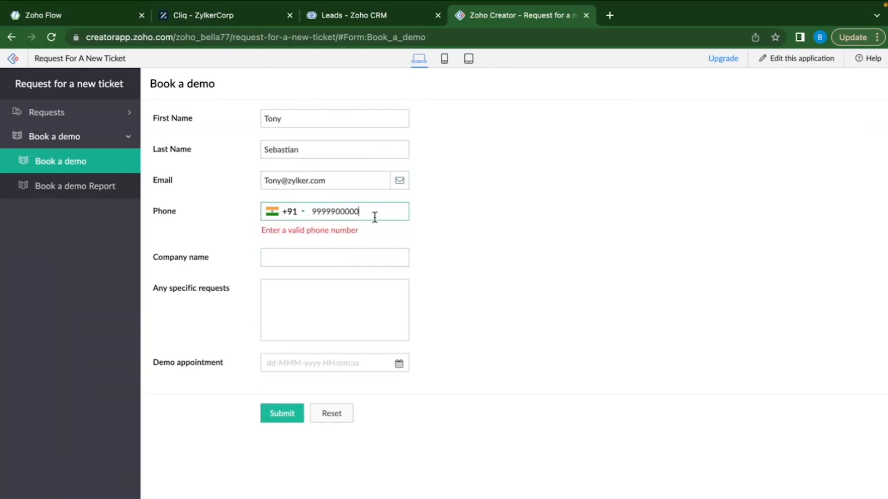
left_click(345, 242)
type("Zylker Corp")
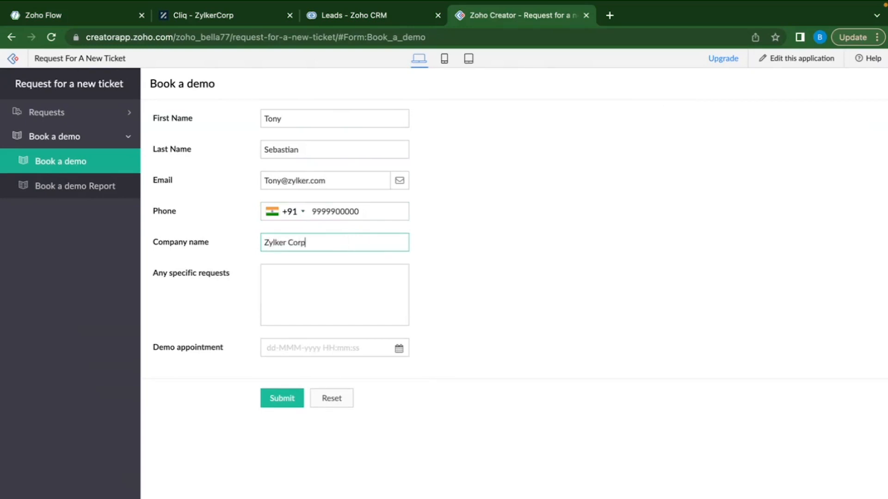
Add the 'Test demo' request, pick 13 September as the demo date, and submit.
left_click(351, 291)
type("Test demo")
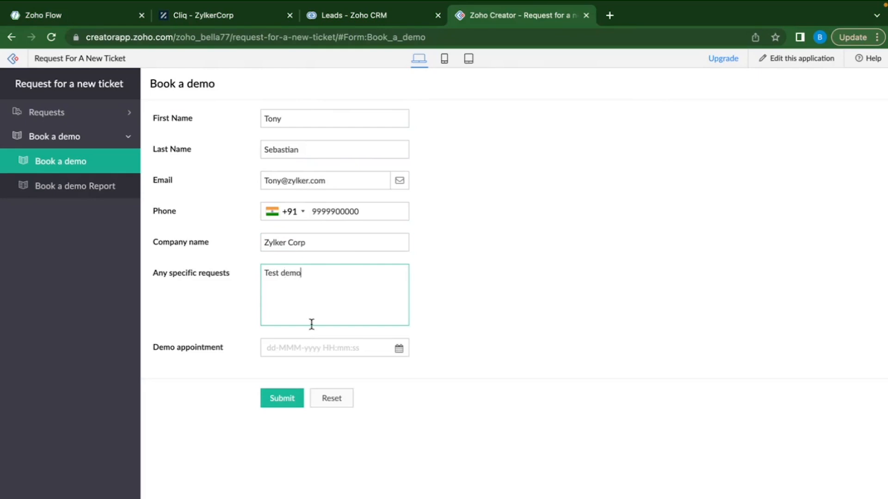
left_click(318, 347)
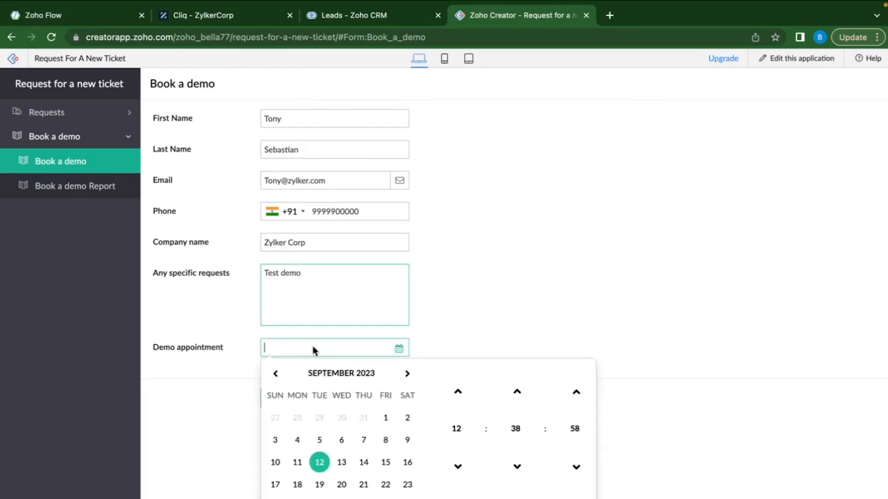
left_click(341, 462)
left_click(525, 290)
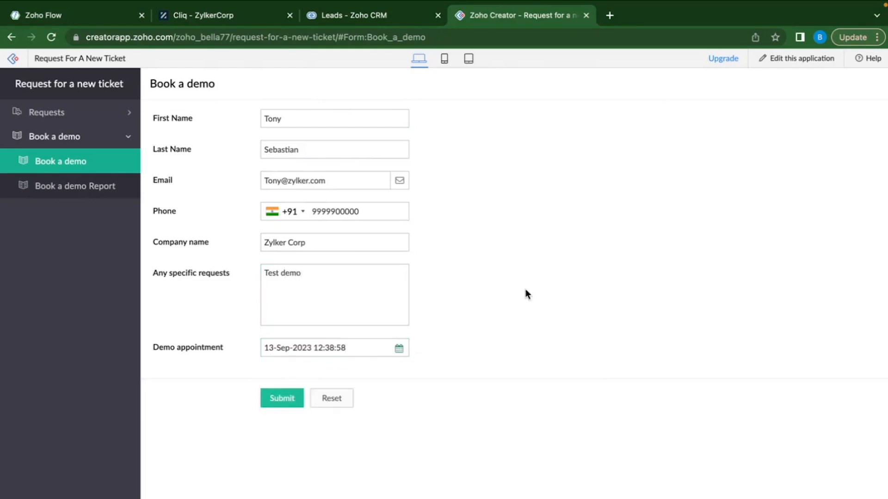
left_click(276, 402)
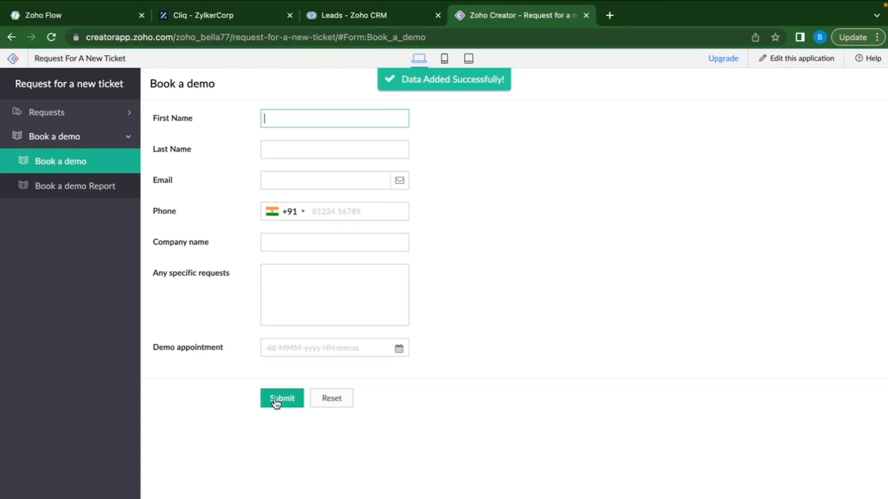
Check the new Zylker Corp row in the Book a demo Report, then reload the CRM leads list.
left_click(85, 190)
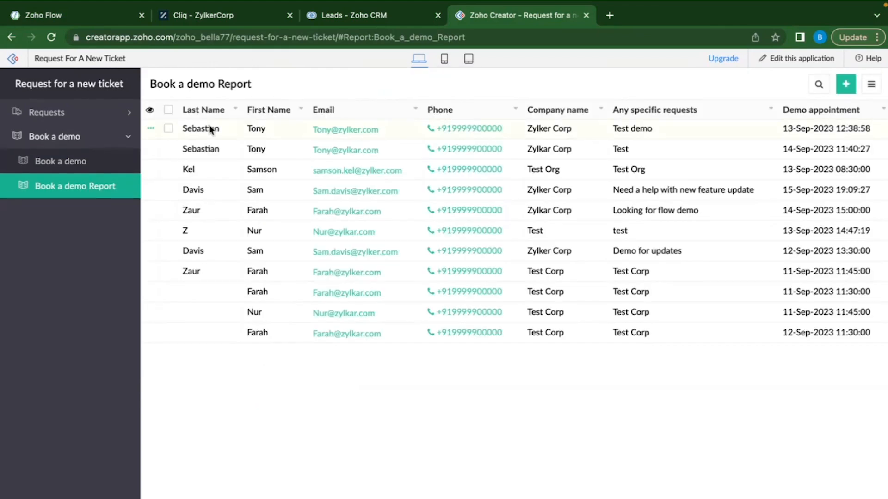
left_click_drag(389, 134, 307, 136)
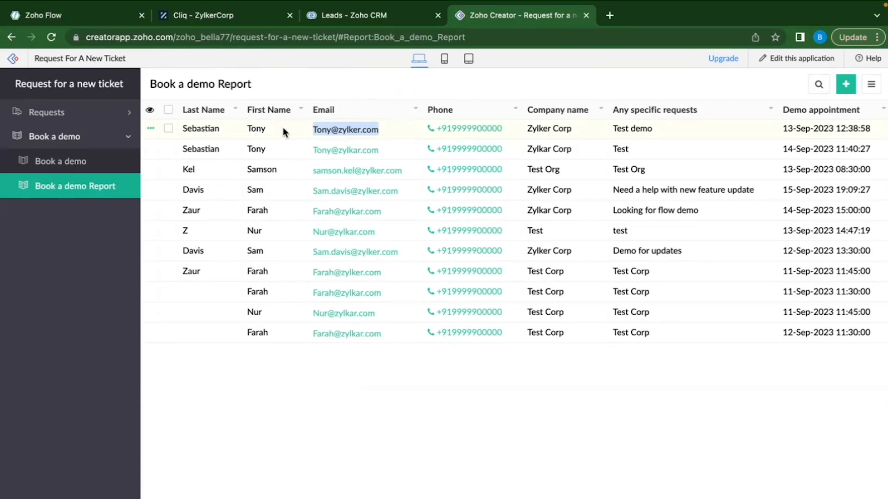
left_click(257, 425)
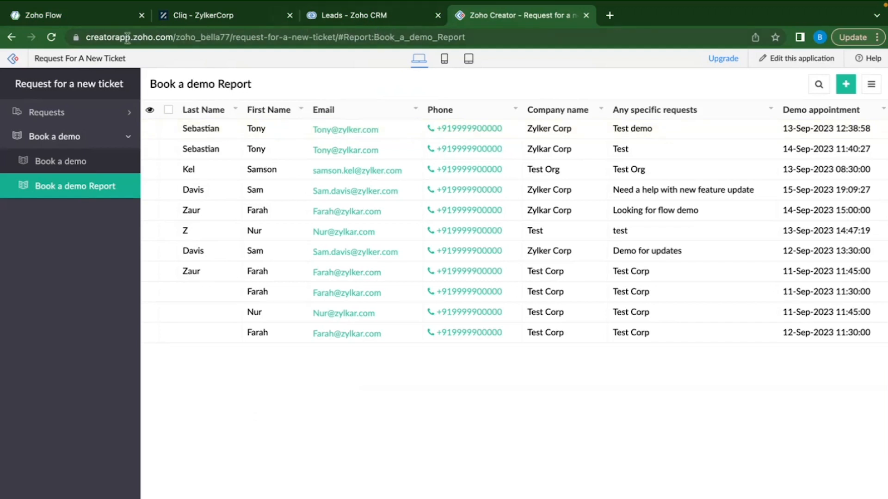
left_click(337, 18)
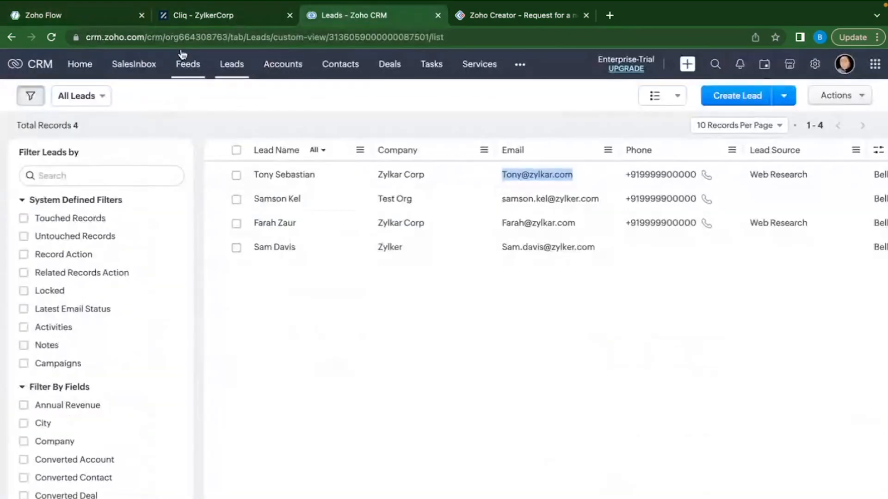
left_click(52, 38)
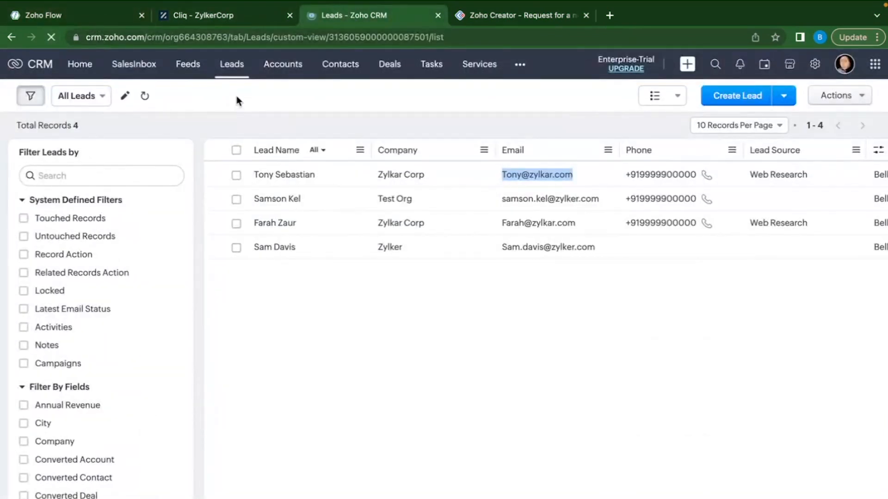
Open and close the Lead was not found condition in the flow builder.
left_click(75, 24)
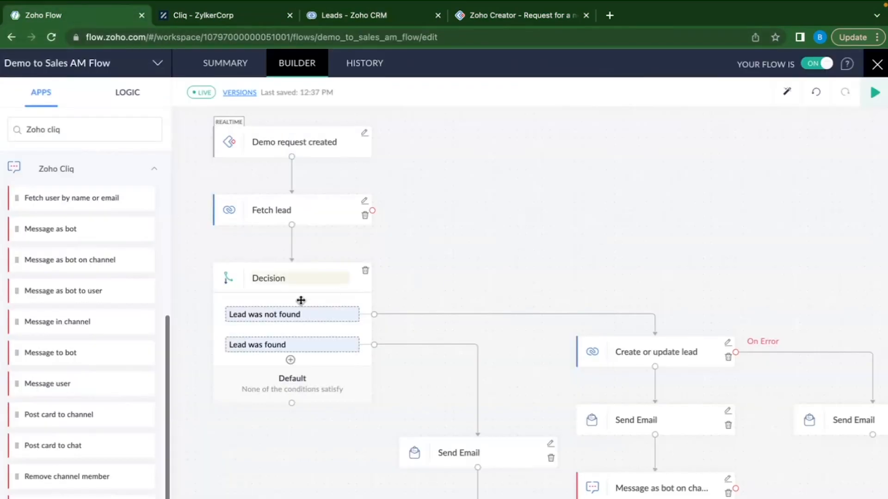
left_click(340, 317)
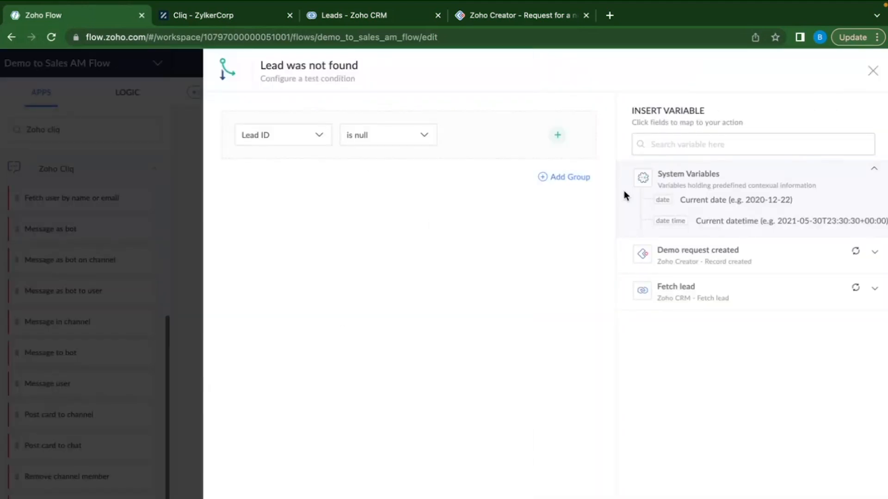
left_click(873, 71)
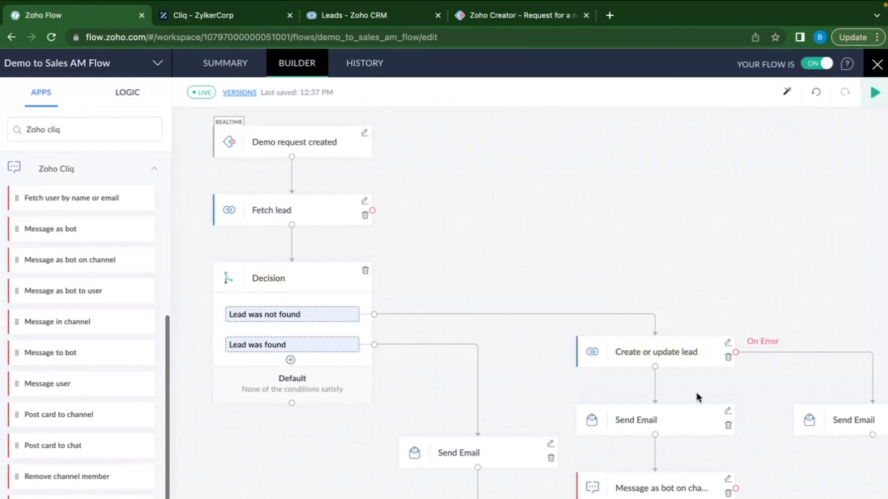
scroll(696, 394, "right", 2)
scroll(689, 390, "down", 1)
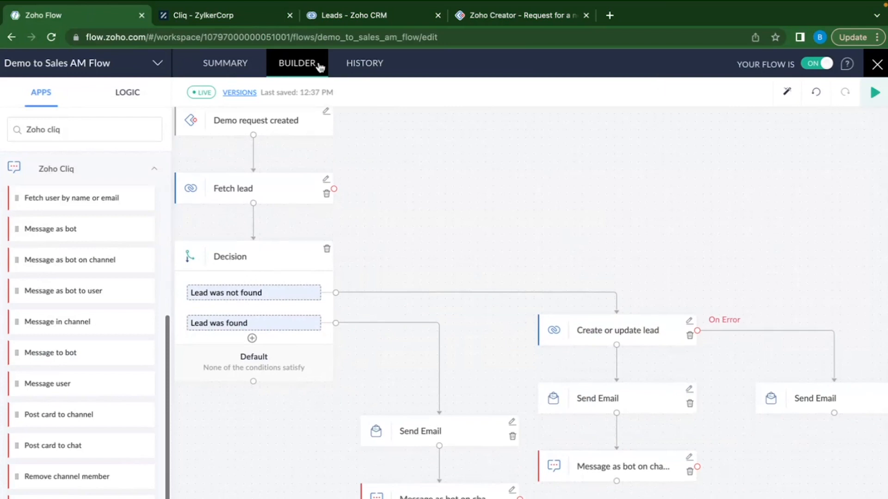
Inspect the 12:39:28 PM run in the flow's task history, then return to CRM leads.
left_click(349, 67)
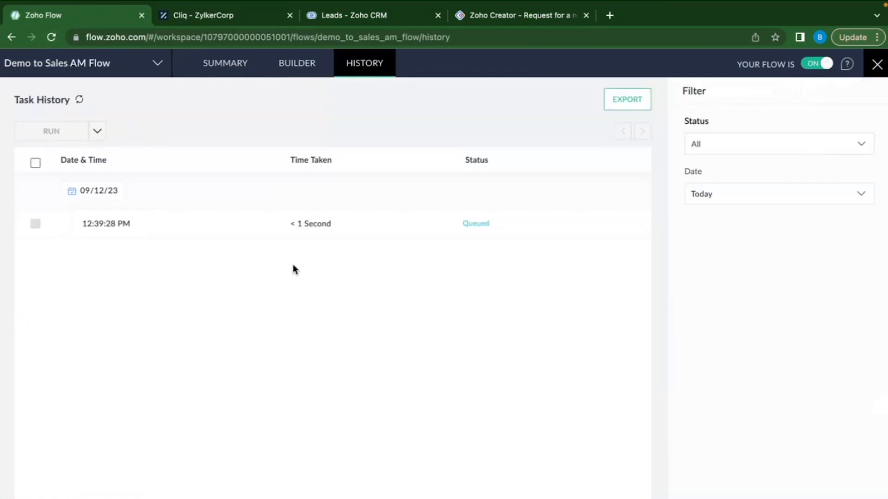
key("super+r")
left_click(198, 234)
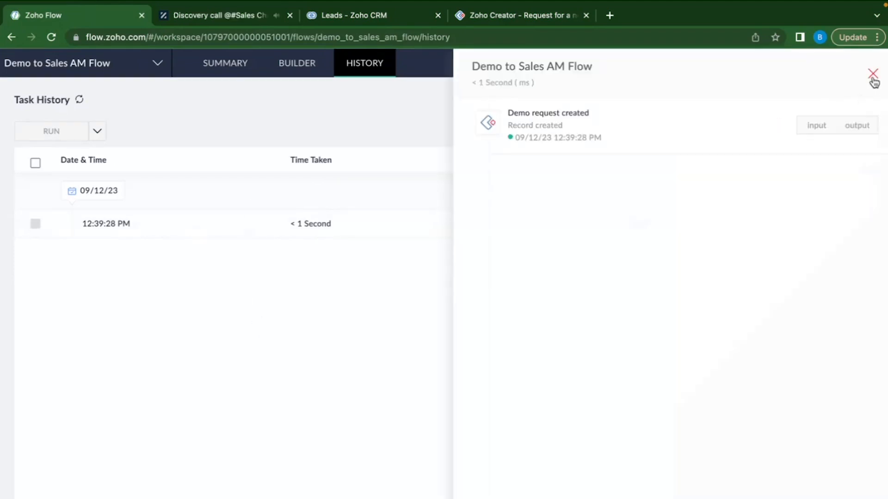
left_click(873, 77)
left_click(346, 20)
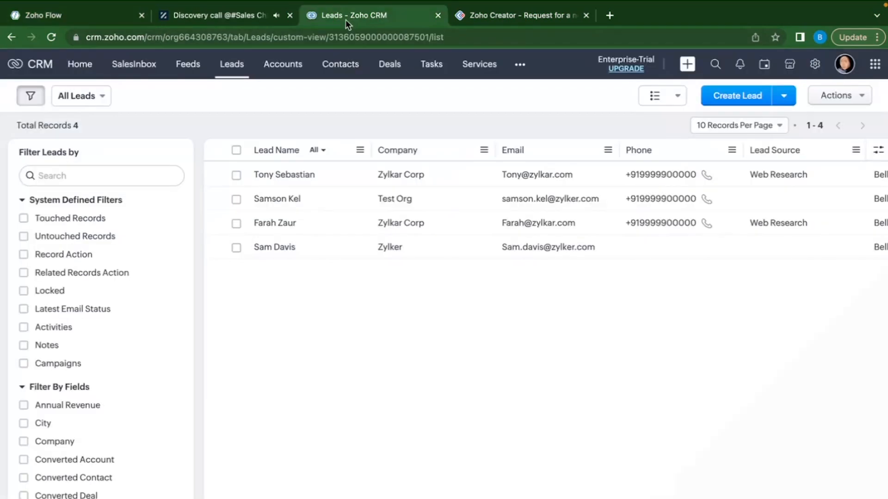
Reload the leads list and check the new Zylker Corp lead, now 5 records.
left_click(50, 37)
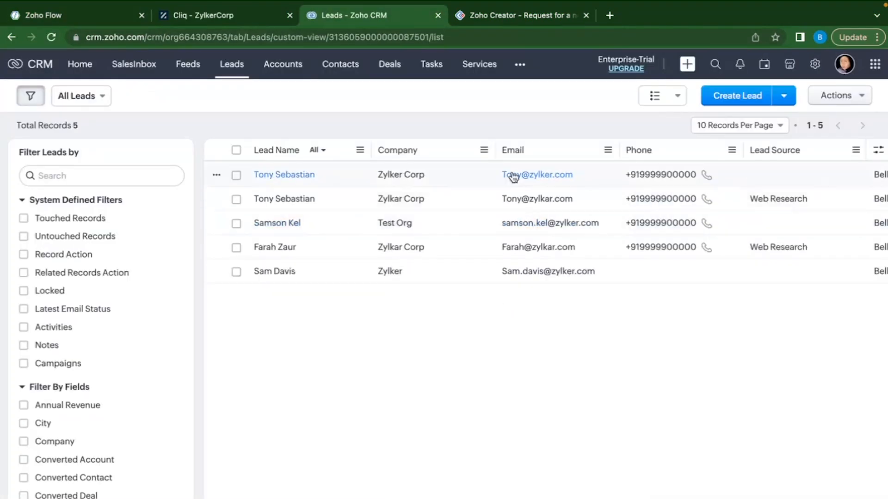
scroll(407, 185, "right", 2)
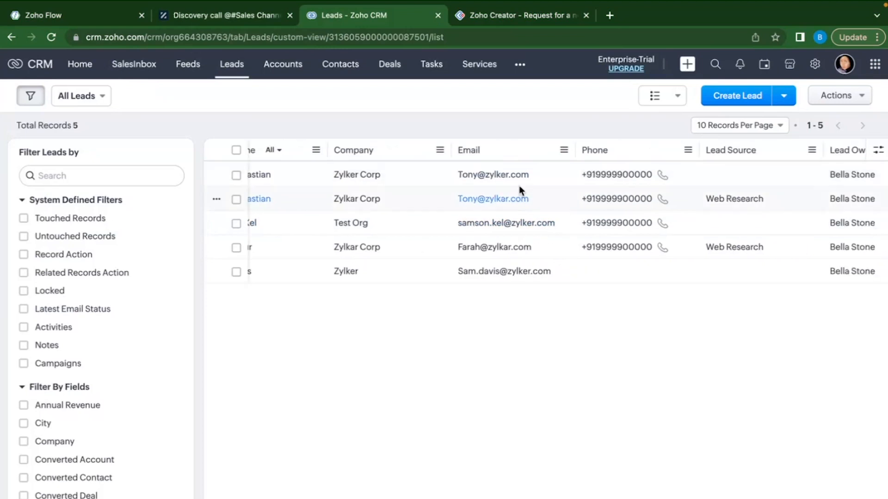
left_click_drag(530, 174, 468, 175)
left_click(424, 375)
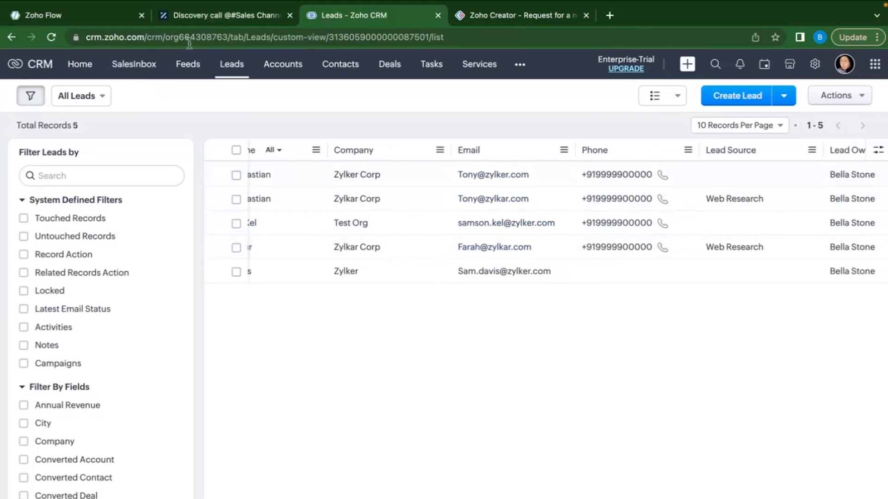
Open Cliq's Sales Channel and read the newest Zylker Corp demo-scheduled message.
left_click(196, 17)
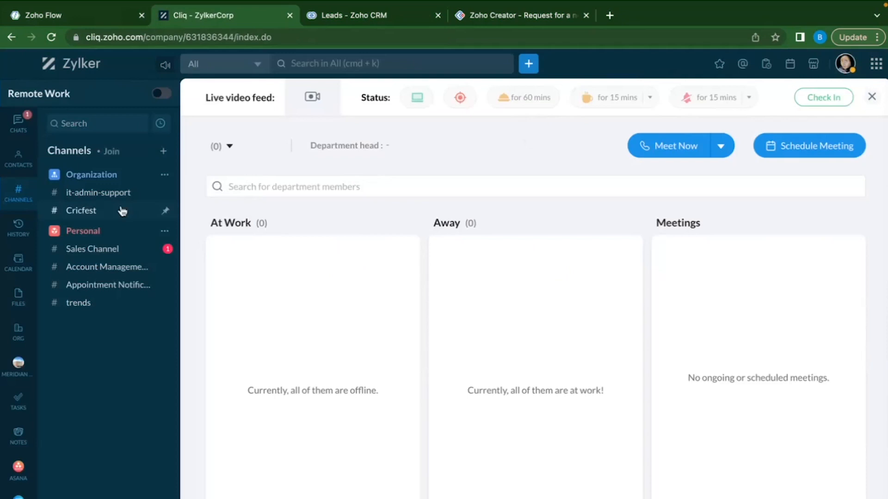
left_click(98, 250)
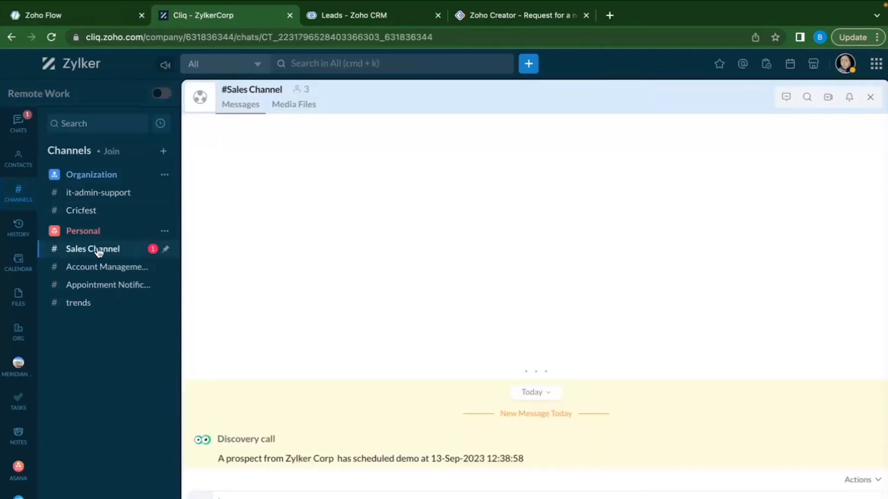
triple_click(348, 460)
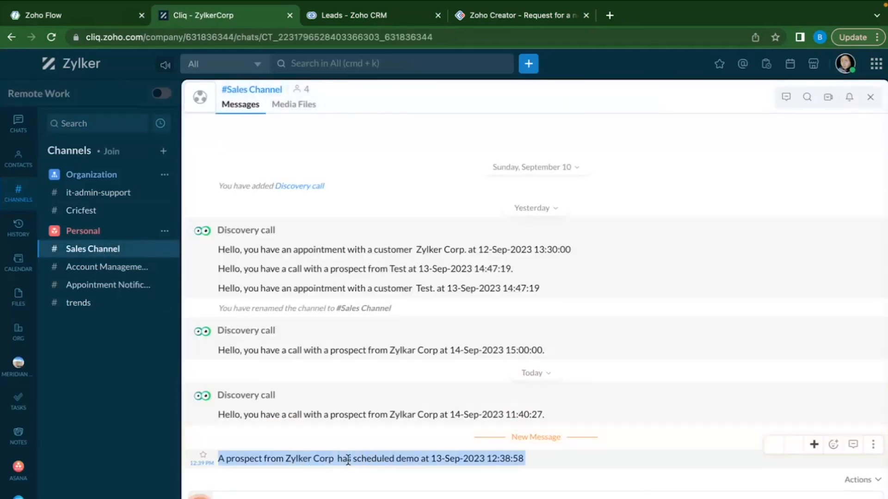
left_click(256, 459)
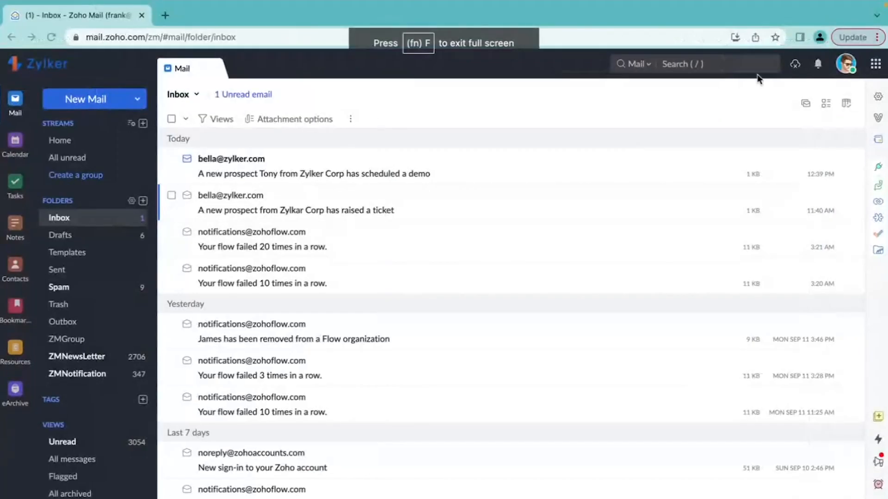
Open the newest Zylker Corp demo email and read its subject and 'Please reach out' line.
left_click(238, 166)
triple_click(559, 116)
triple_click(454, 272)
left_click(574, 301)
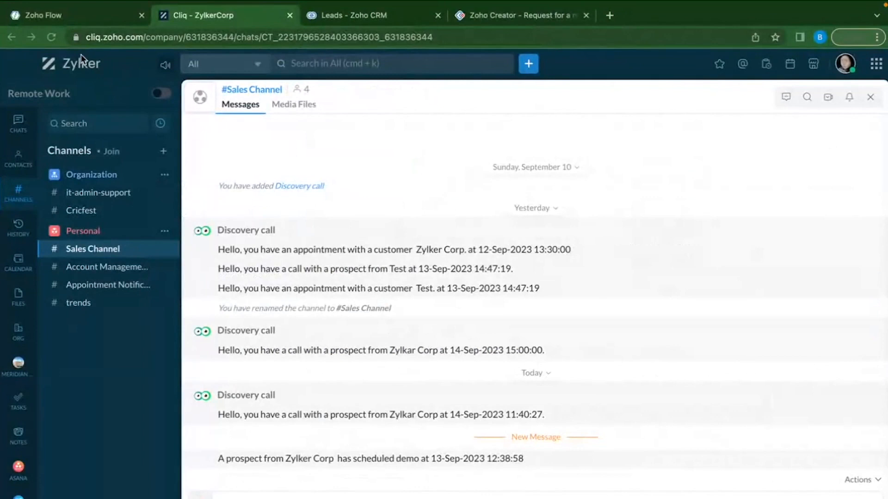
Check the 12:39:28 PM run's six completed steps in History, then close the flow to Team Folder.
left_click(54, 17)
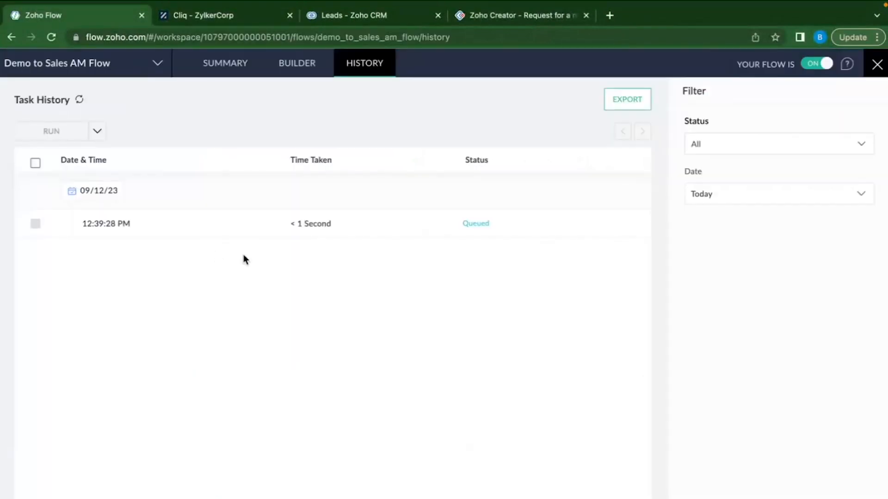
left_click(210, 236)
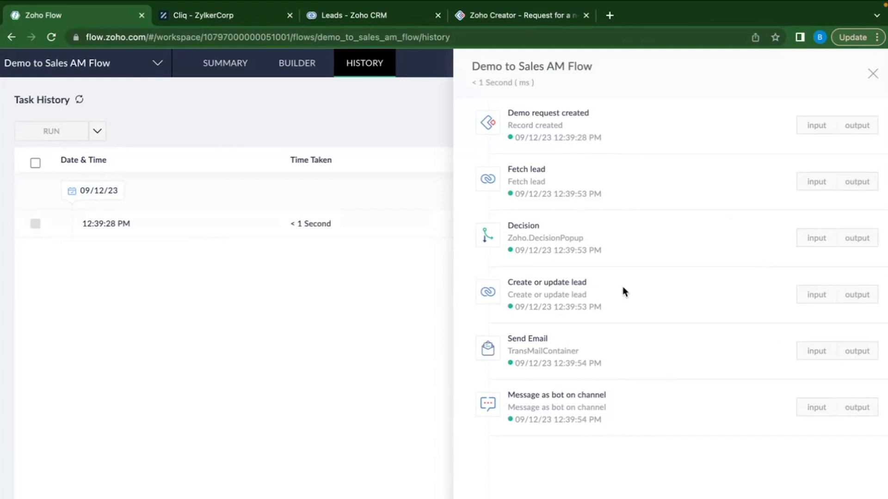
left_click(873, 74)
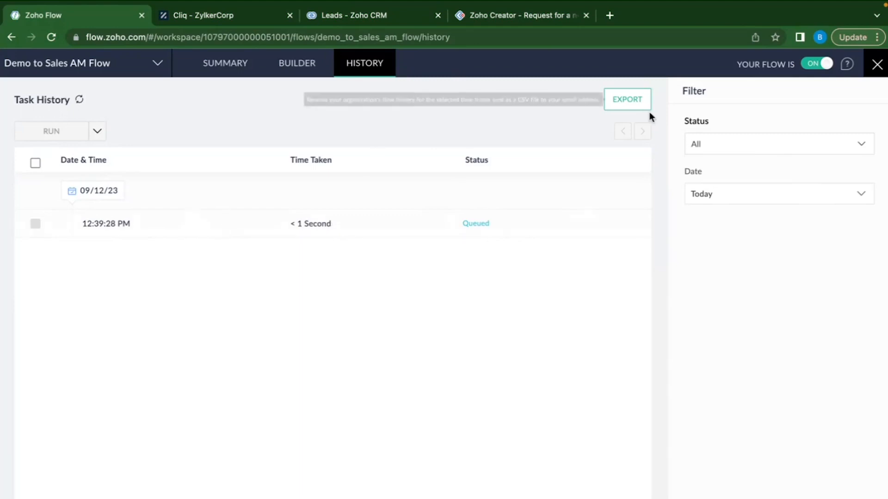
left_click(877, 64)
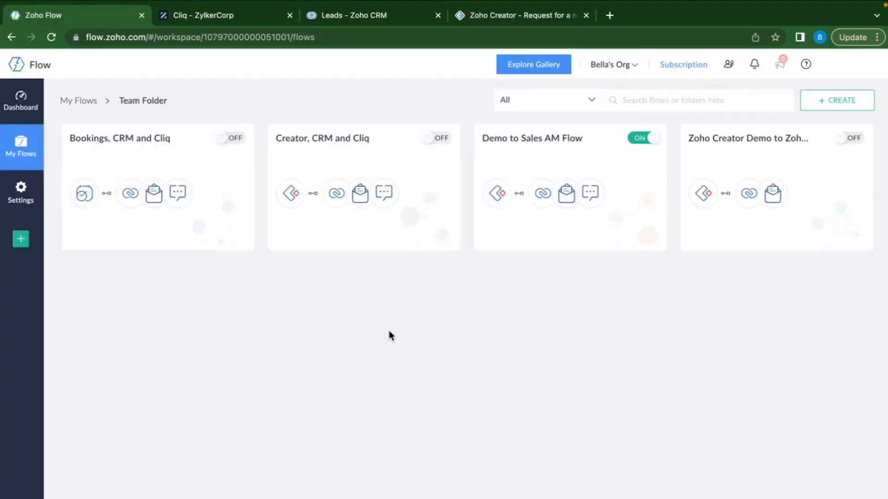